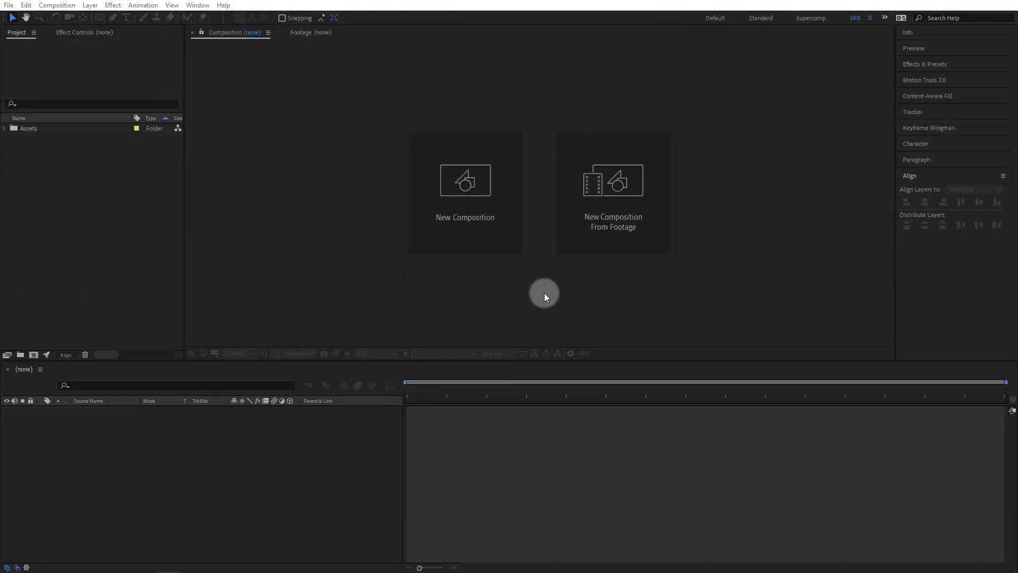
Create a composition named 'Main' at 1920×1080, 30 fps, 0:00:05:00 duration.
left_click(464, 197)
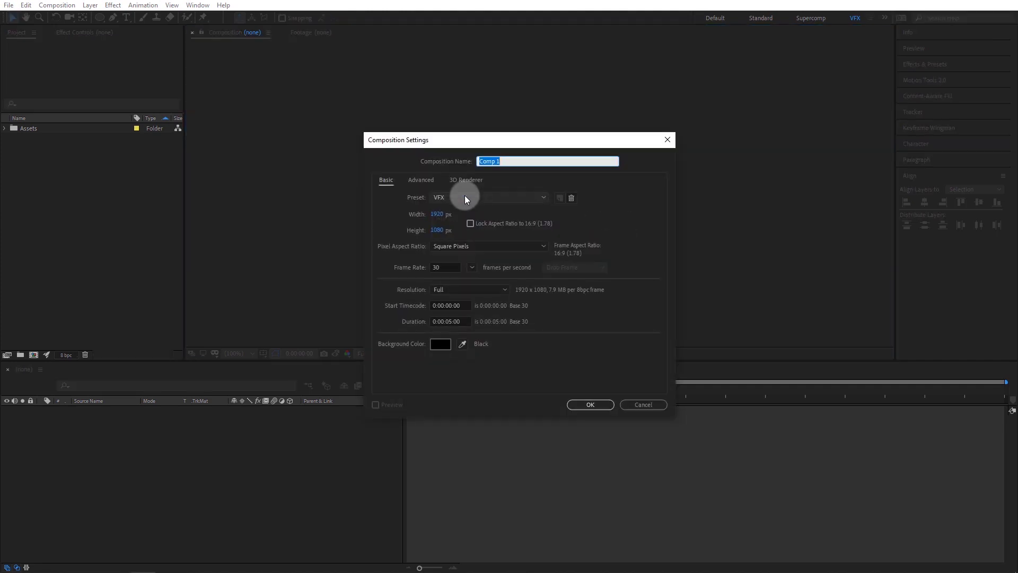
type("Main")
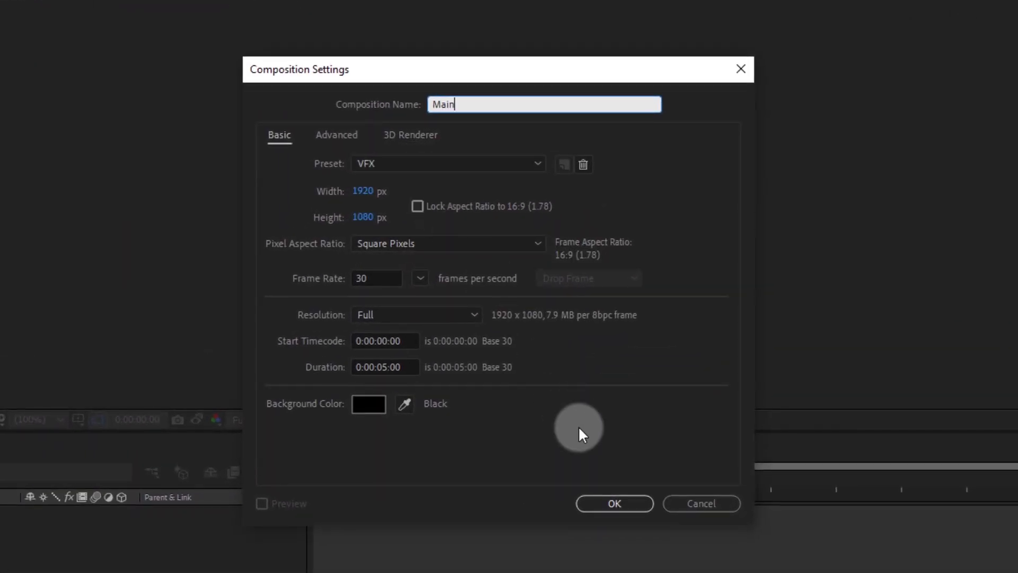
left_click(579, 431)
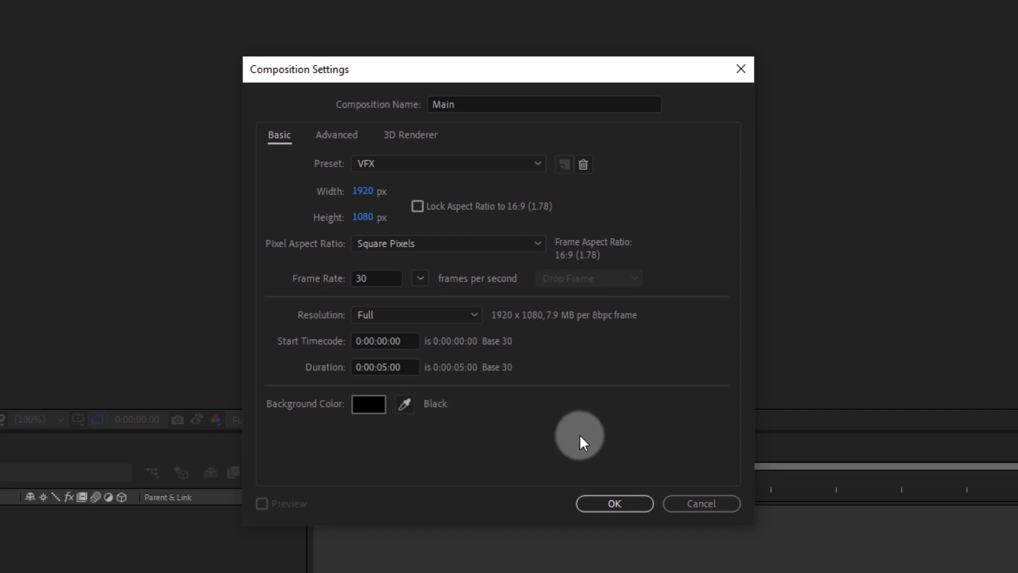
left_click(605, 505)
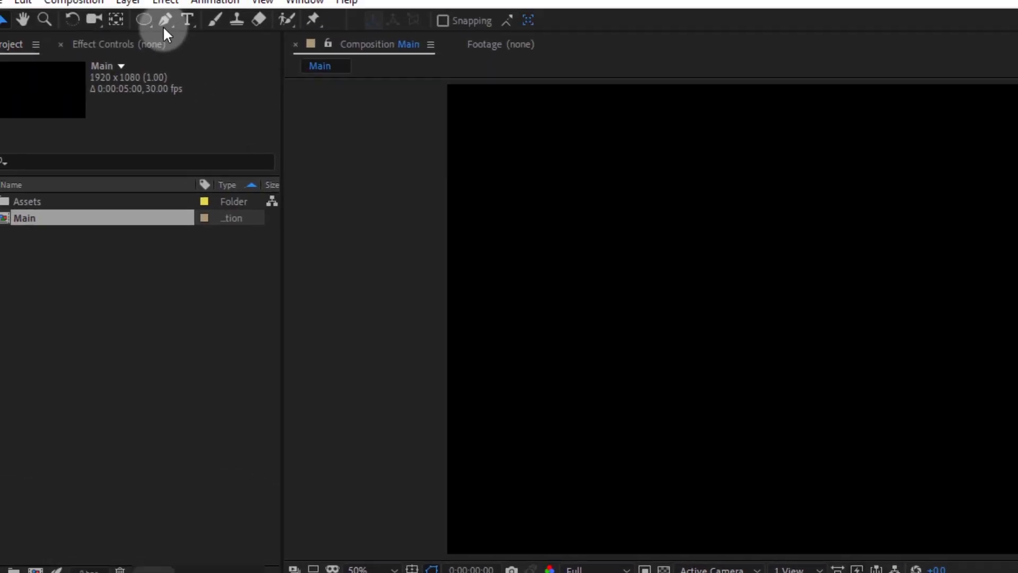
Draw a circle with the Ellipse Tool using a Radial Gradient fill.
left_click_drag(165, 28, 204, 69)
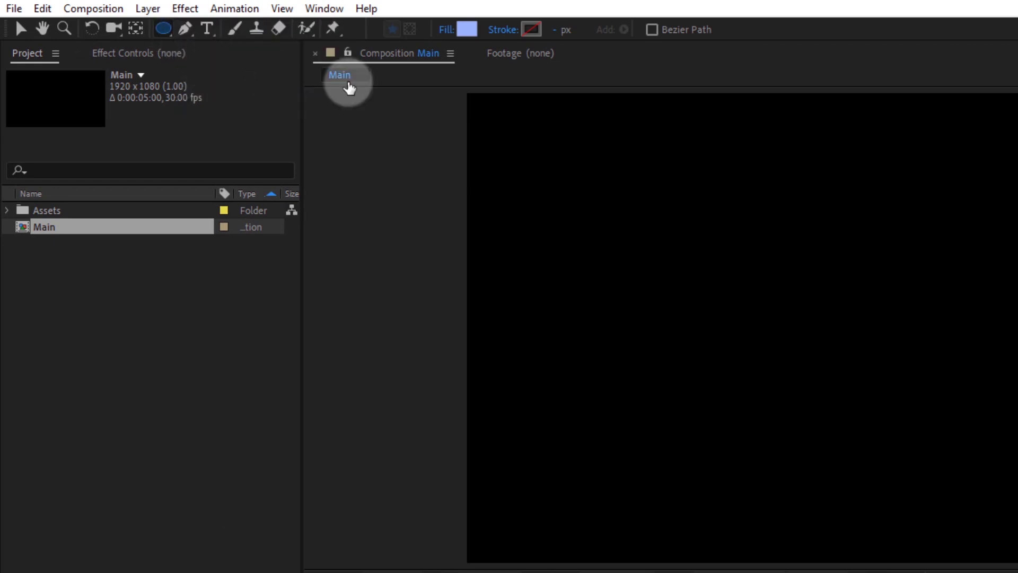
left_click(447, 31)
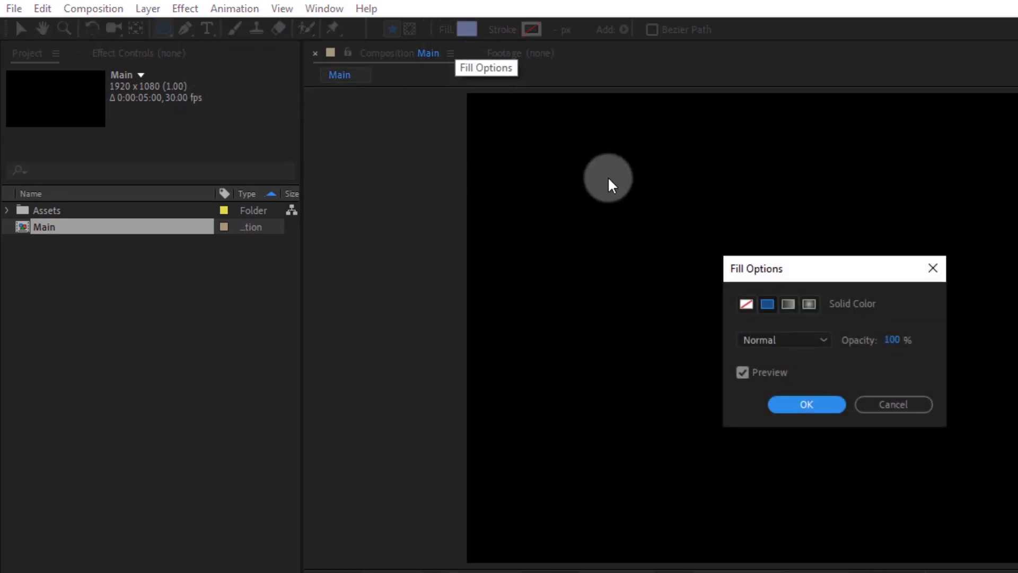
left_click(807, 304)
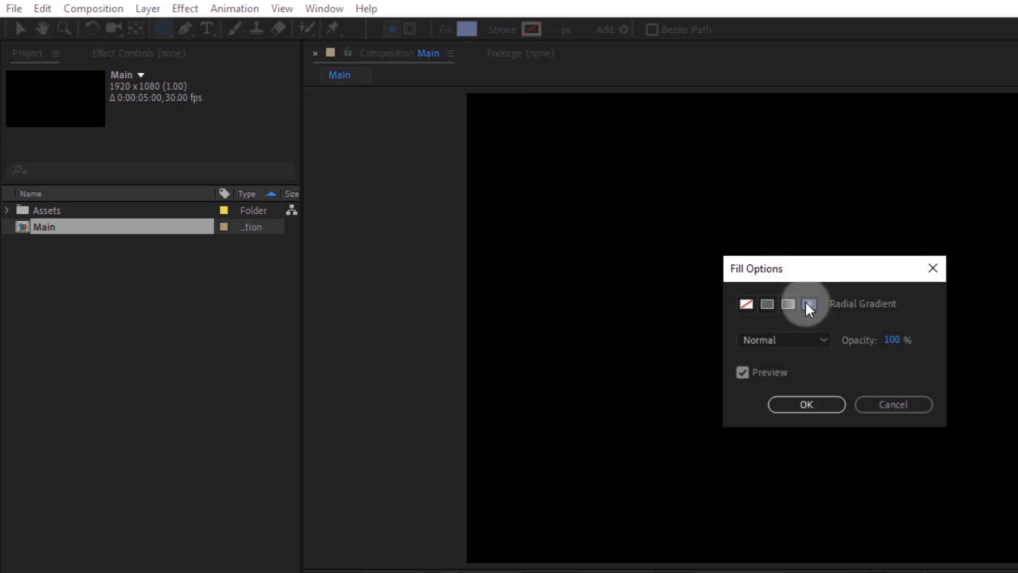
left_click(820, 407)
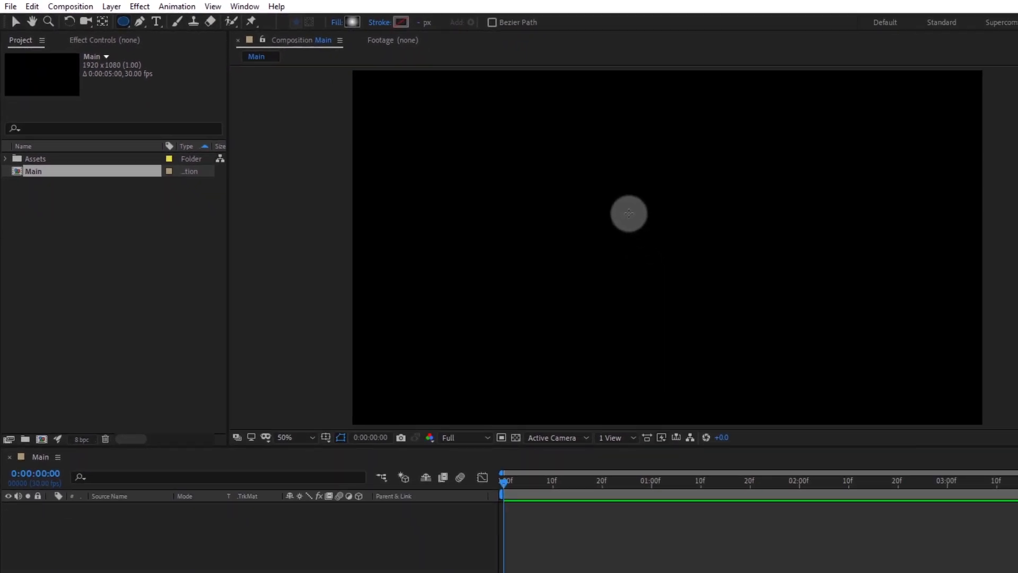
mouse_move(629, 212)
left_mouse_down()
mouse_move(701, 289)
mouse_move(692, 277)
left_mouse_up()
Center the circle's anchor point and align the layer horizontally and vertically in the composition.
key("ctrl+alt+Home")
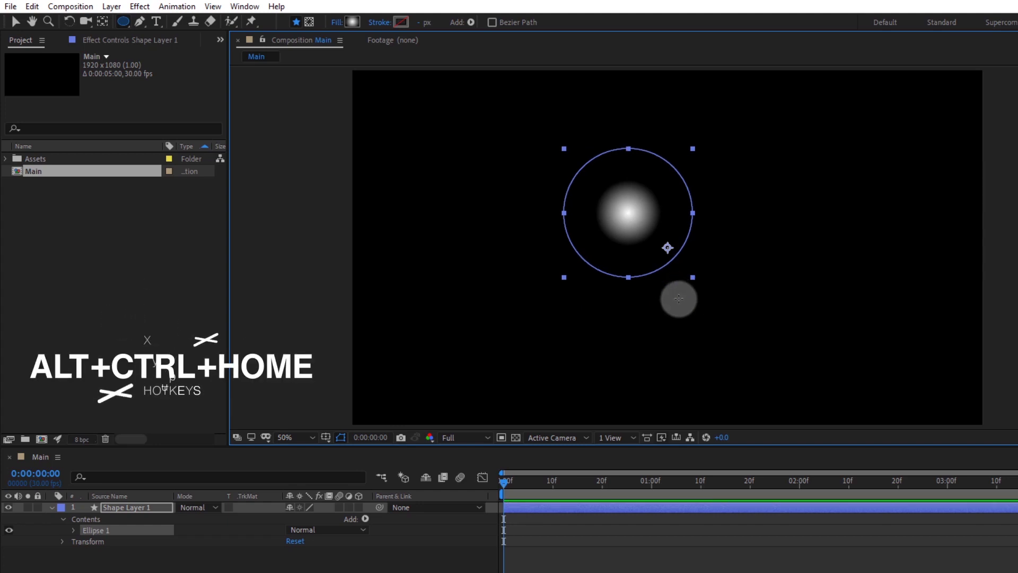
key("ctrl+alt+Home")
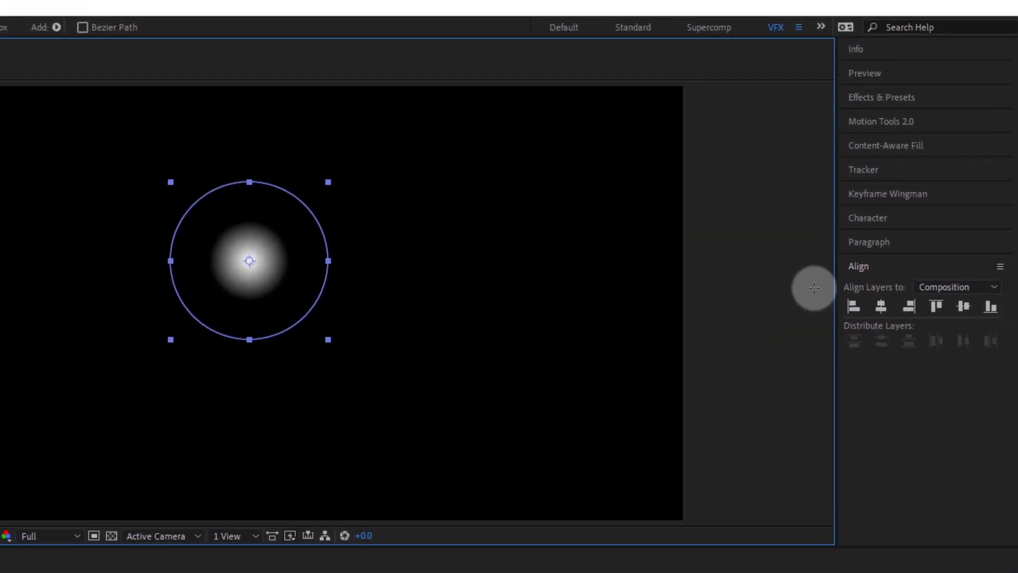
left_click(873, 309)
left_click(959, 308)
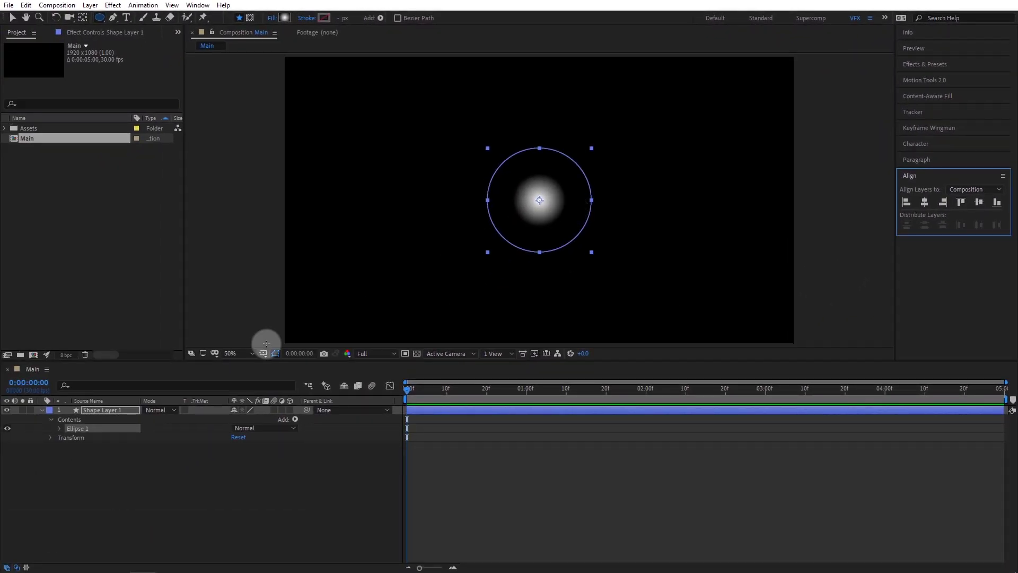
Drag Gradient Fill 1's highlight to the circle's upper left and its dark end to the lower right.
left_click(109, 411)
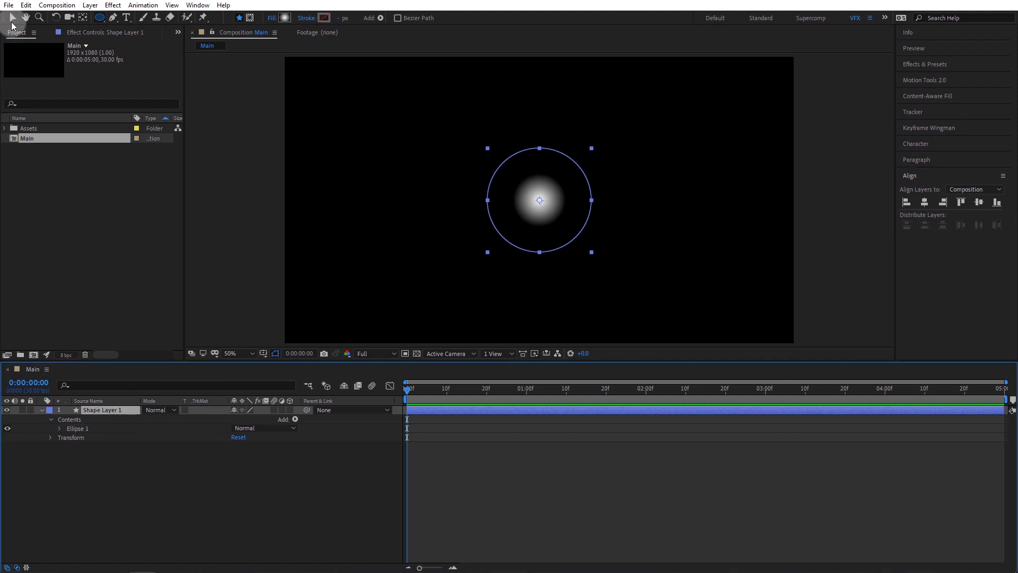
left_click(12, 17)
left_click(548, 202)
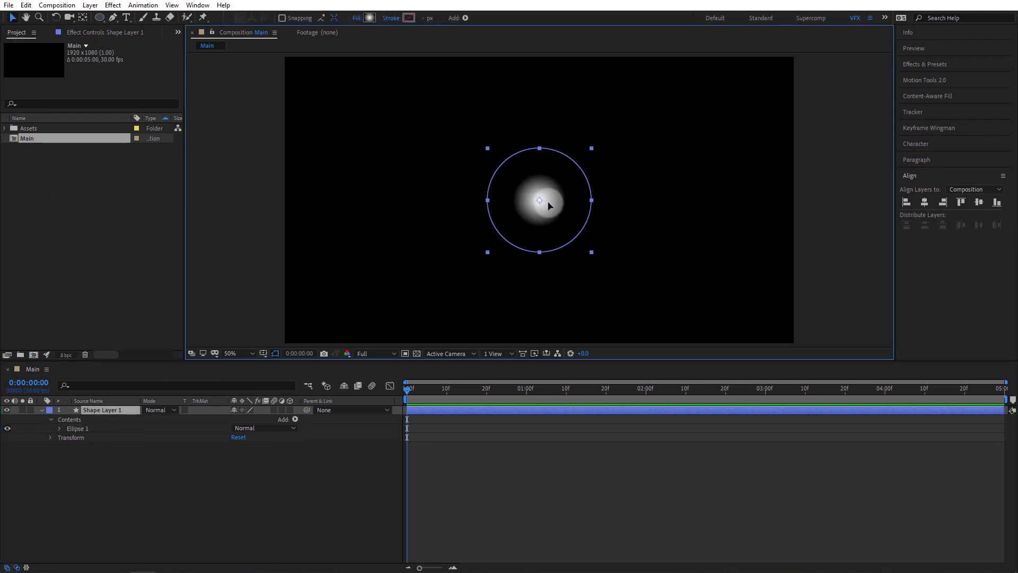
left_click(89, 410)
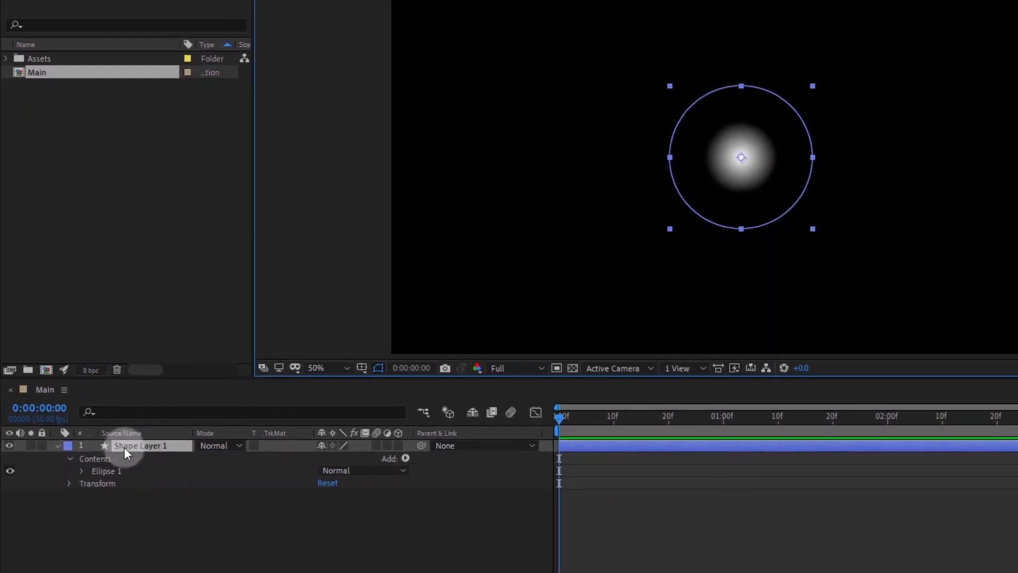
left_click(84, 473)
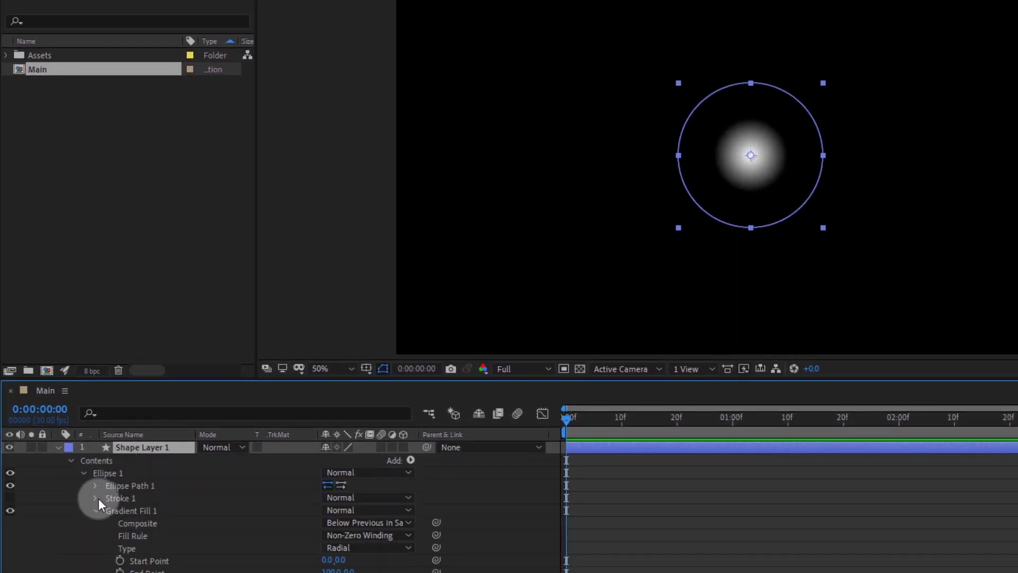
left_click(92, 512)
left_click(132, 513)
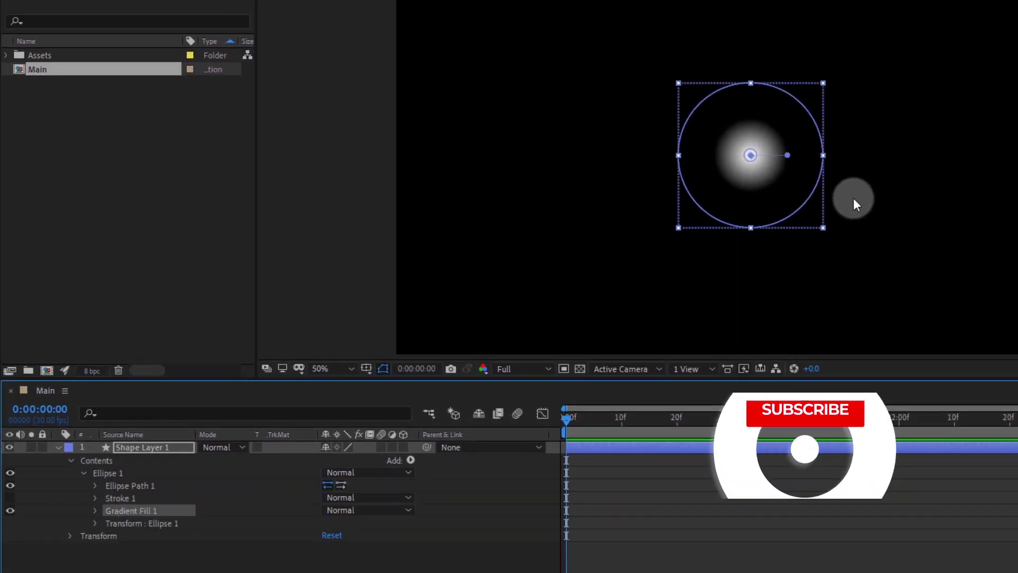
left_click_drag(754, 159, 708, 103)
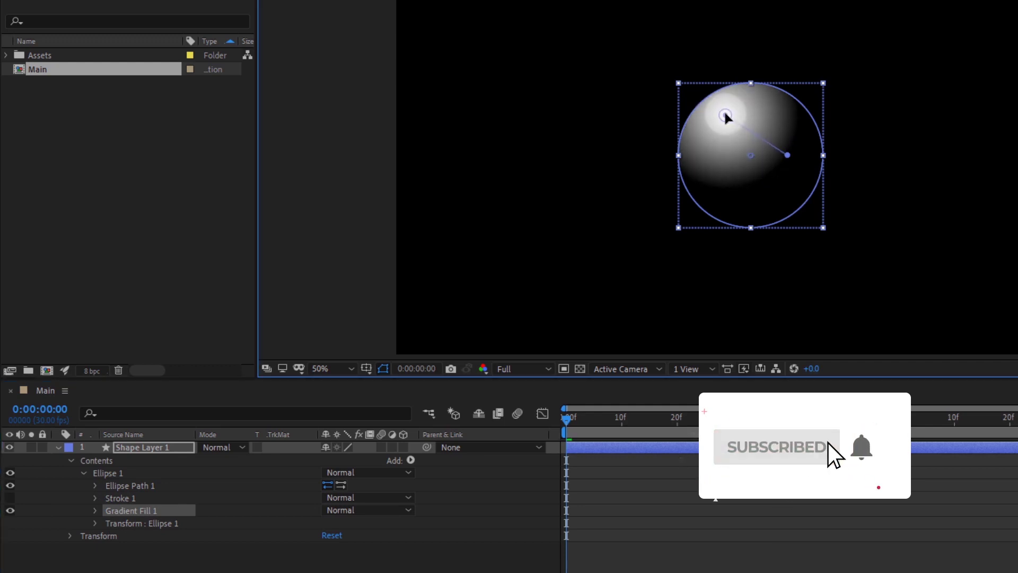
left_click_drag(708, 104, 699, 98)
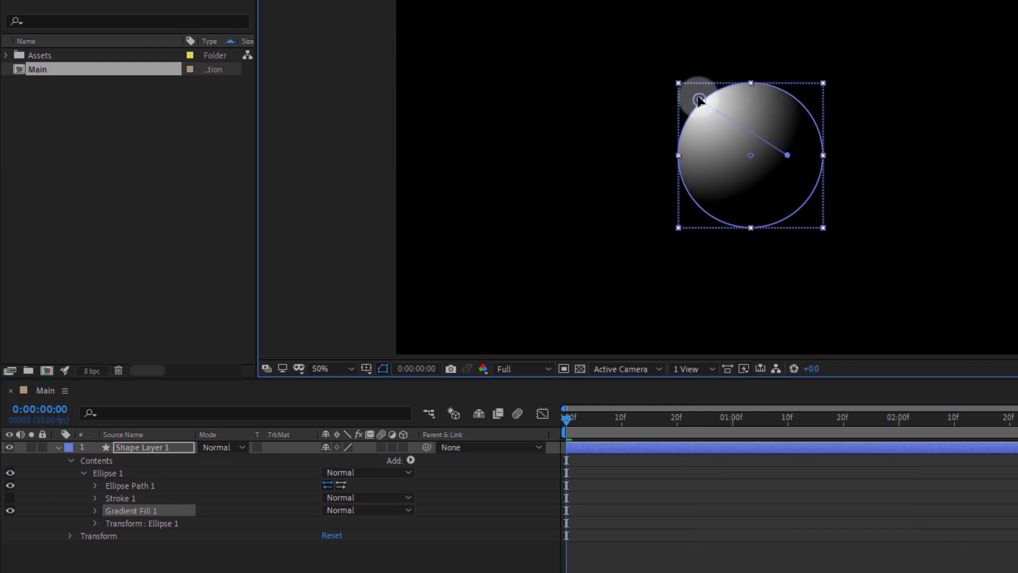
left_click(787, 156)
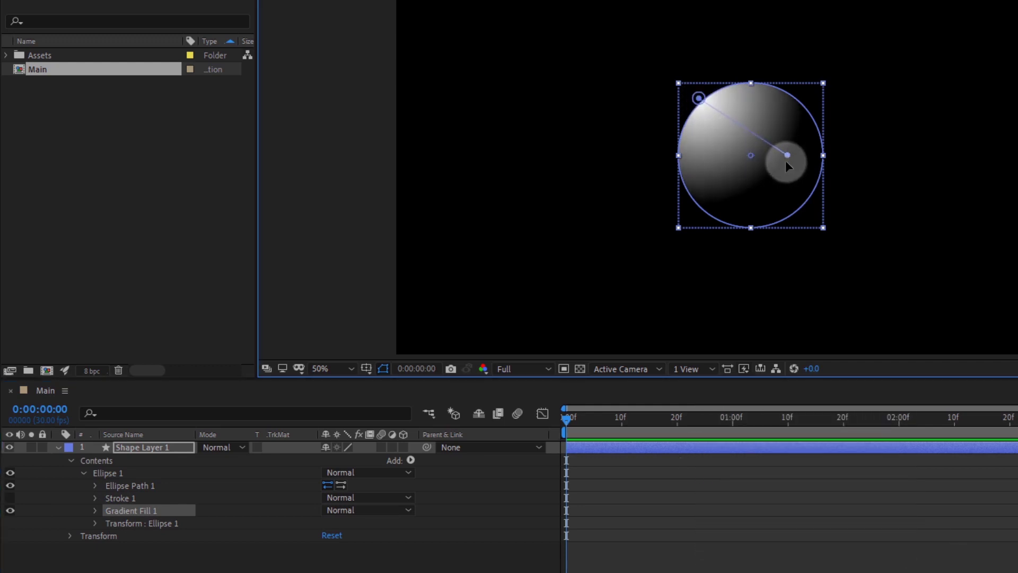
mouse_move(787, 161)
left_mouse_down()
mouse_move(779, 190)
mouse_move(775, 178)
left_mouse_up()
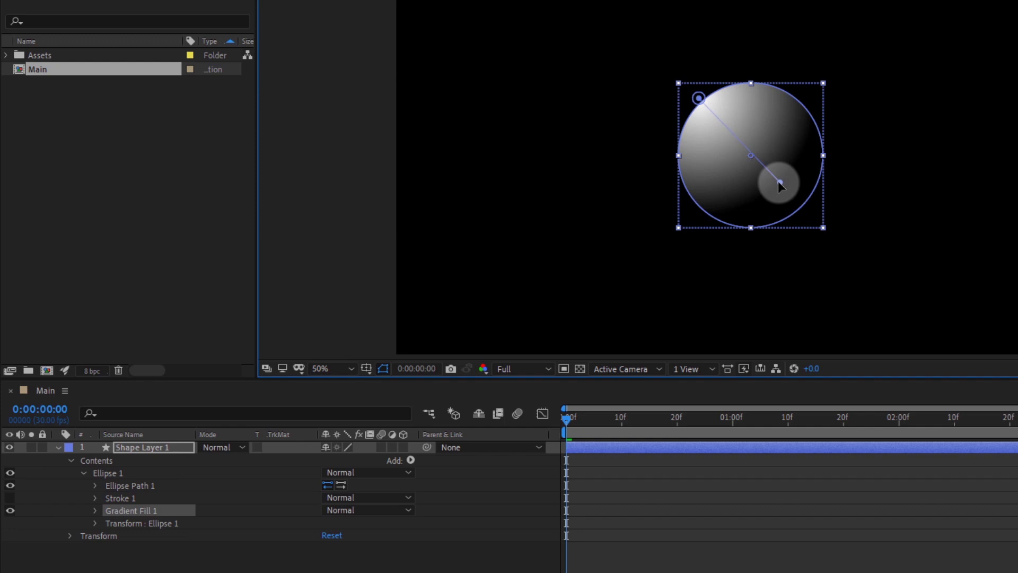
Rename the shape layer to 'Red Planet'.
left_click(298, 416)
left_click(59, 447)
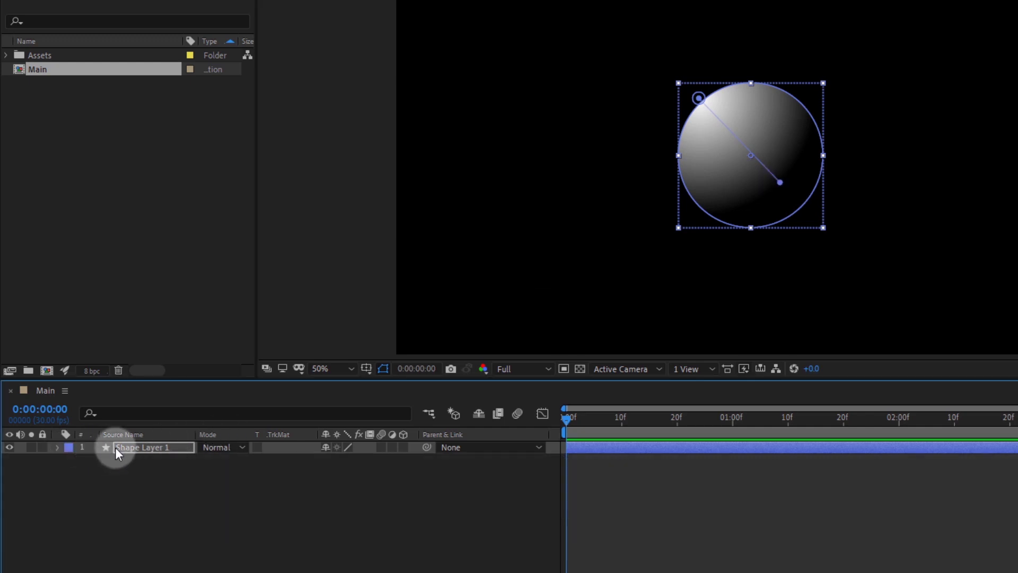
left_click(132, 447)
type("Red Planet")
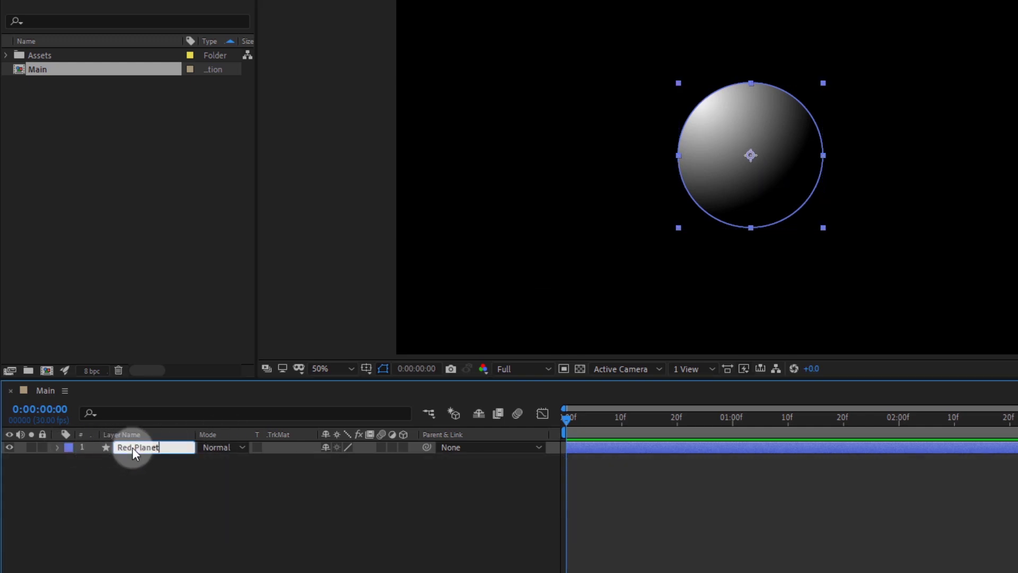
left_click(145, 467)
left_click(142, 448)
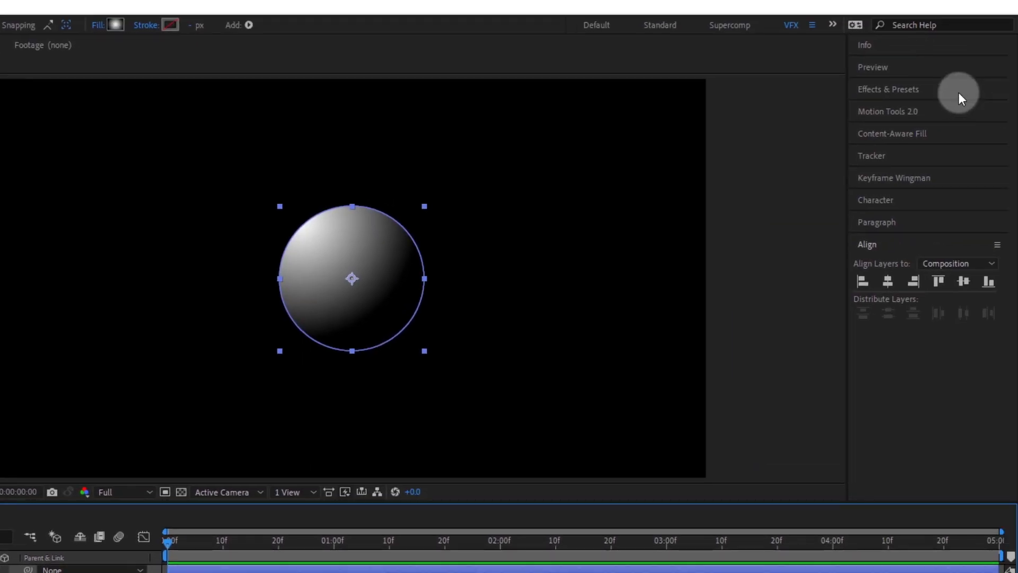
Apply the Noise HLS and Posterize effects to the planet layer.
left_click(950, 107)
type("N")
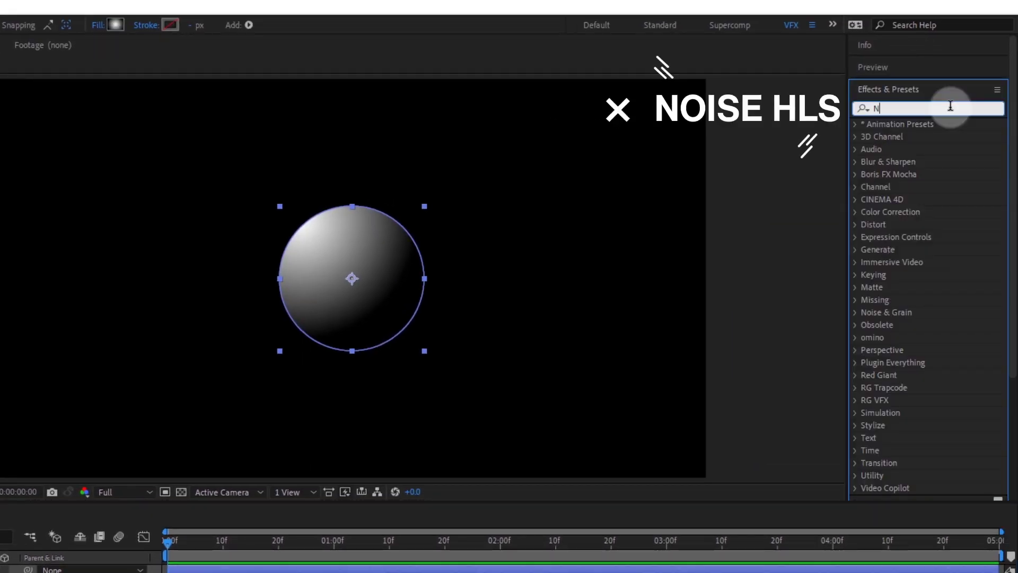
type("oise")
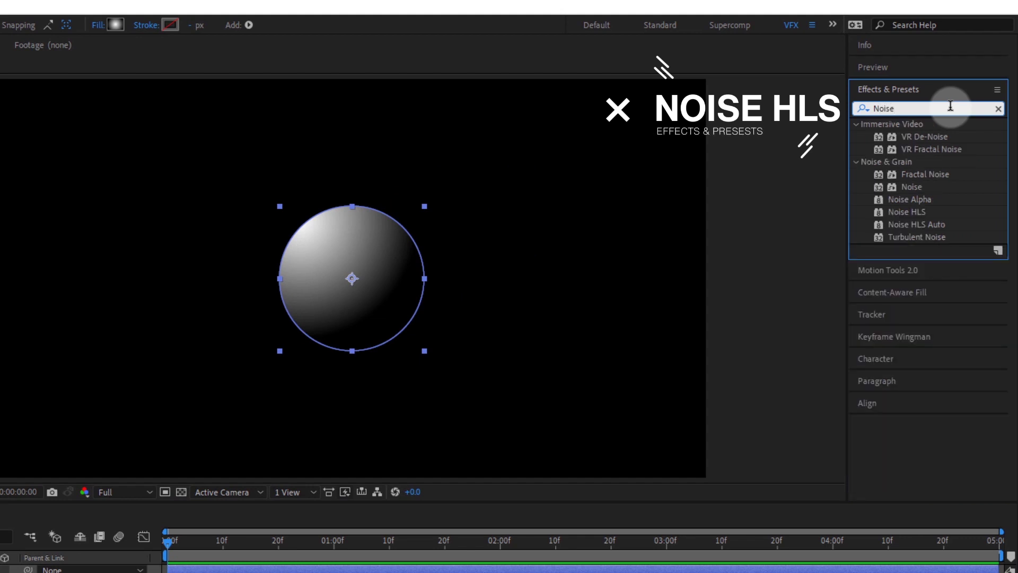
left_click(914, 213)
double_click(914, 213)
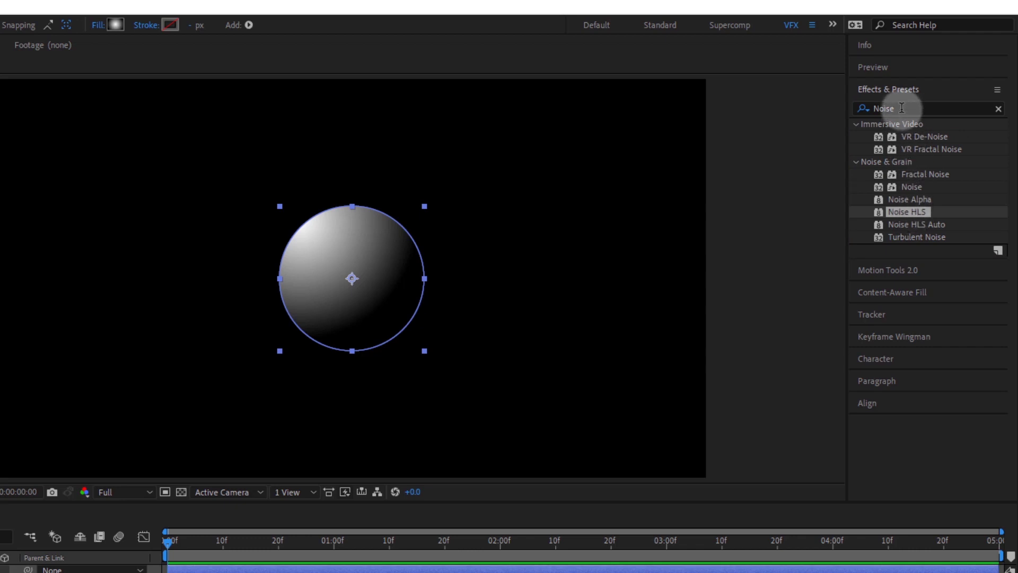
double_click(873, 106)
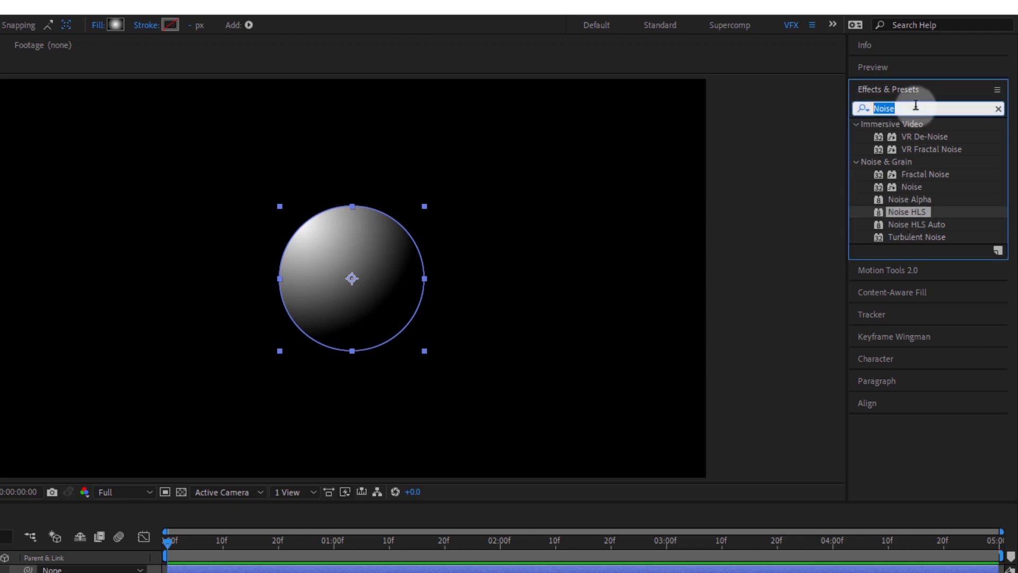
key("BackSpace")
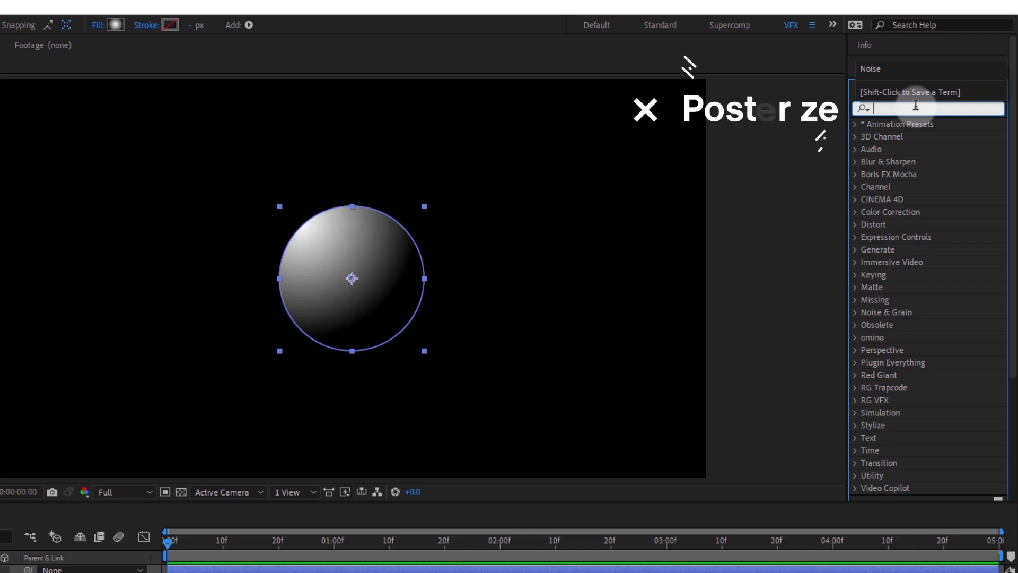
type("Post")
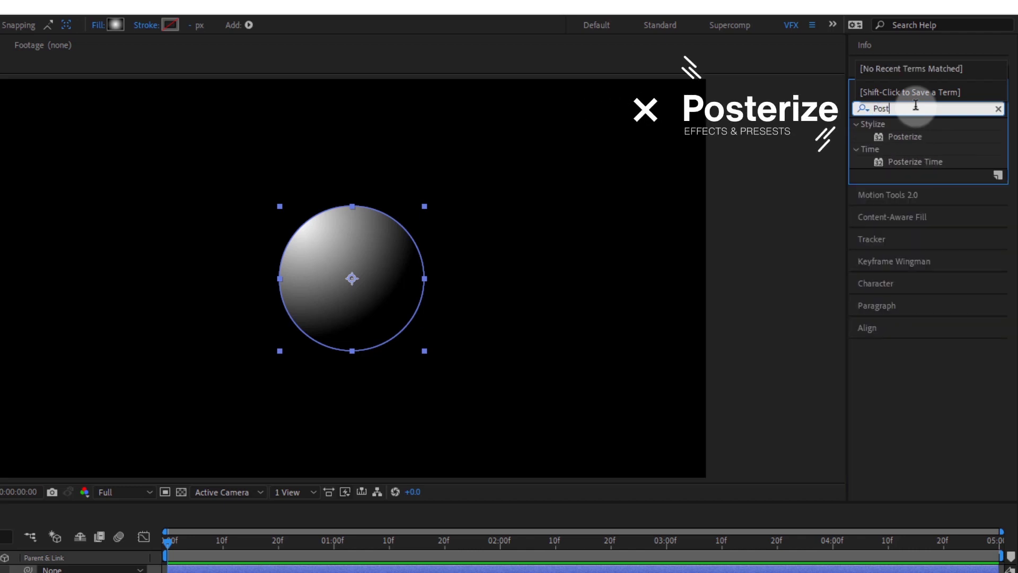
left_click(914, 137)
double_click(910, 139)
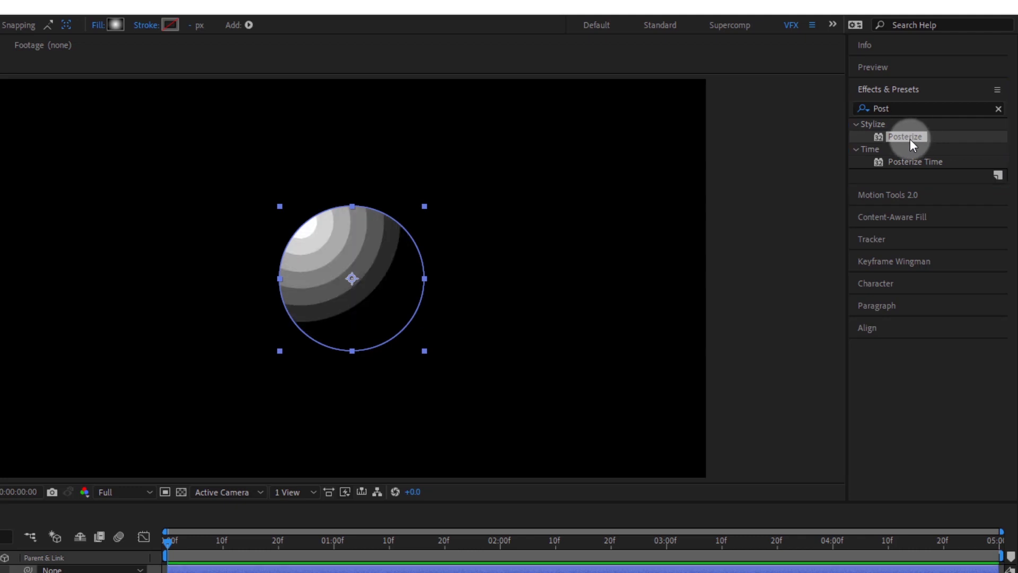
Add the Tritone, Scatter and Posterize Time effects to the planet layer.
left_click(903, 110)
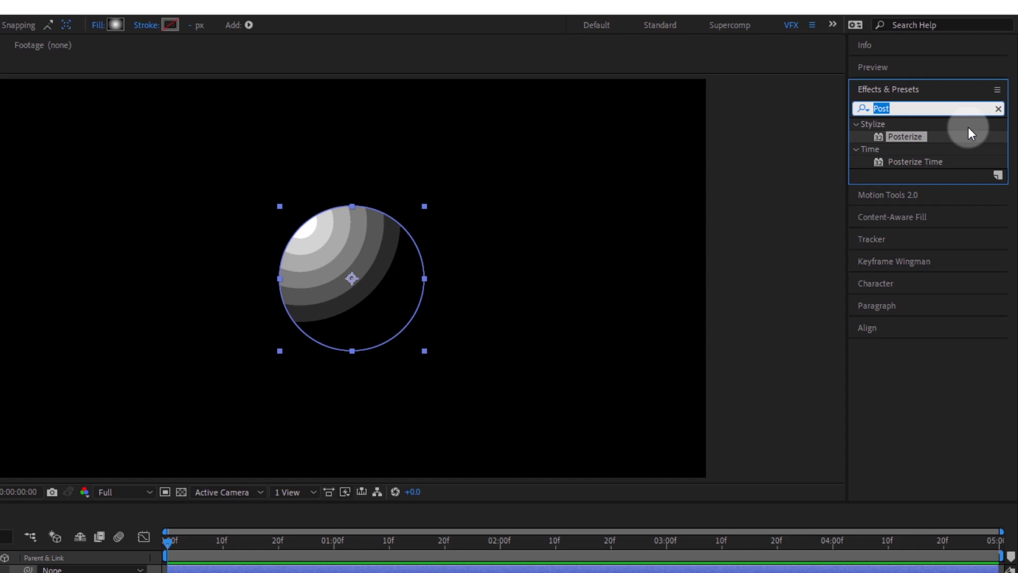
type("T")
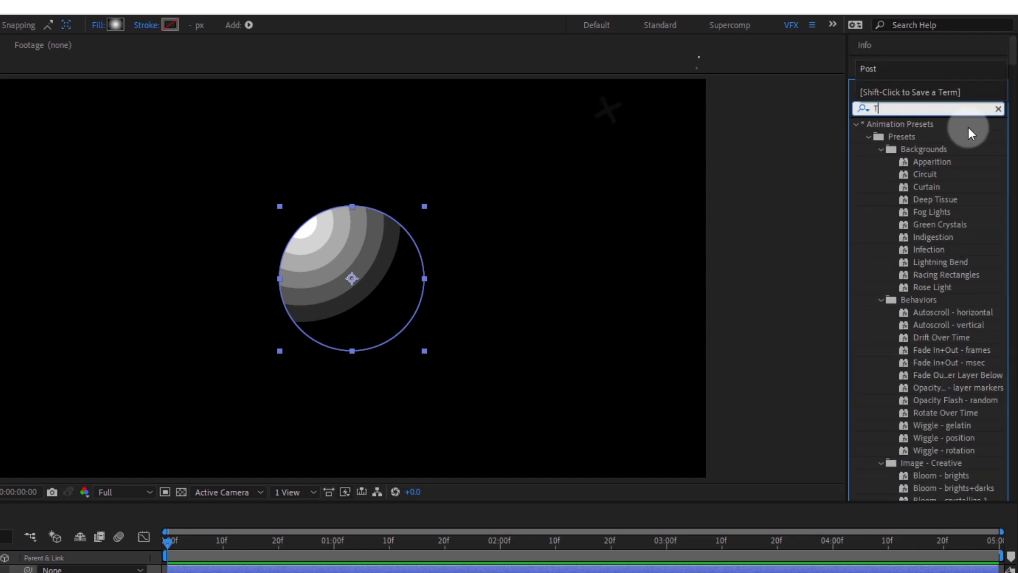
type("ri")
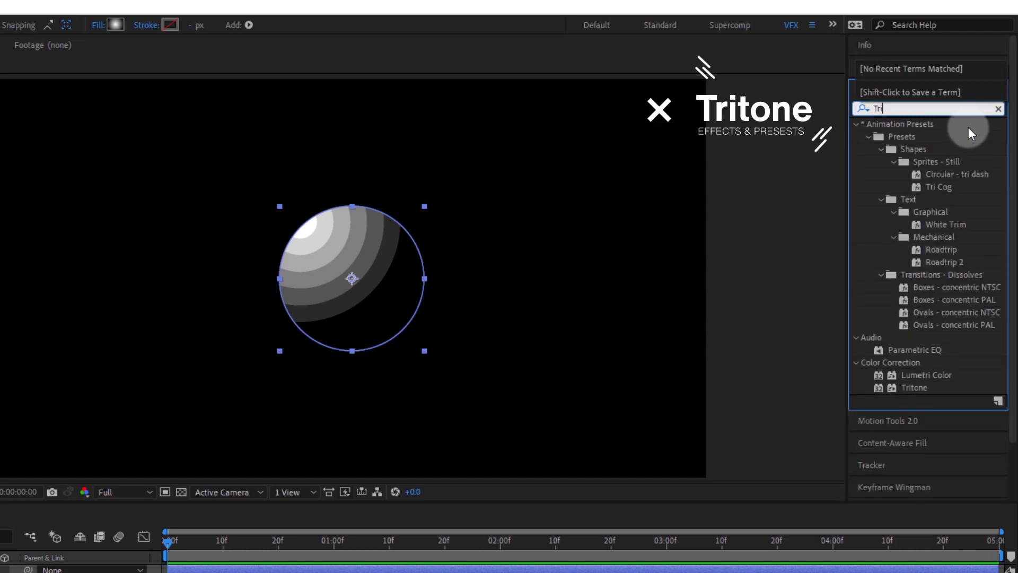
type("to")
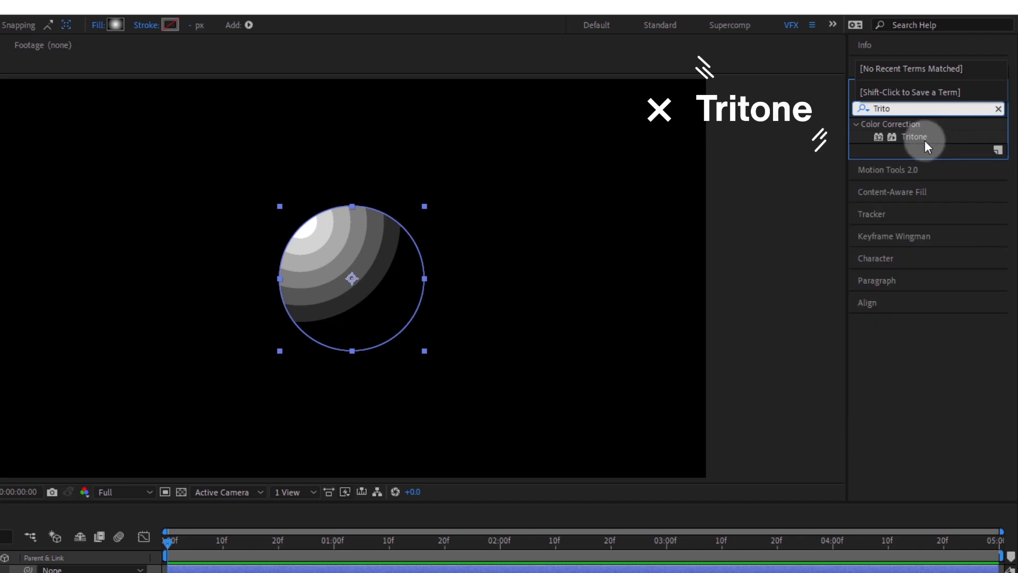
left_click(924, 140)
double_click(924, 140)
left_click(883, 108)
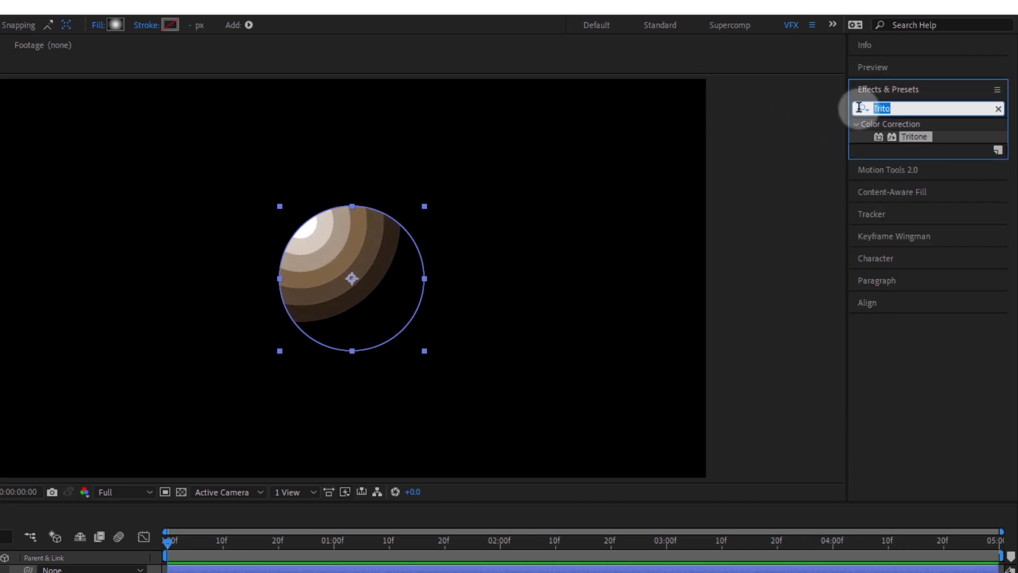
key("BackSpace")
type("Scatt")
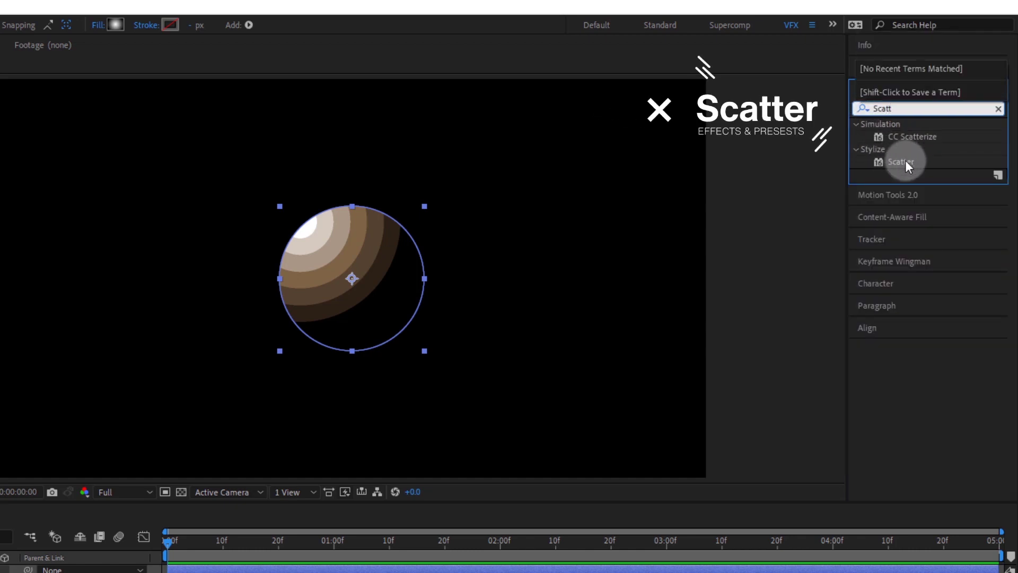
left_click(905, 160)
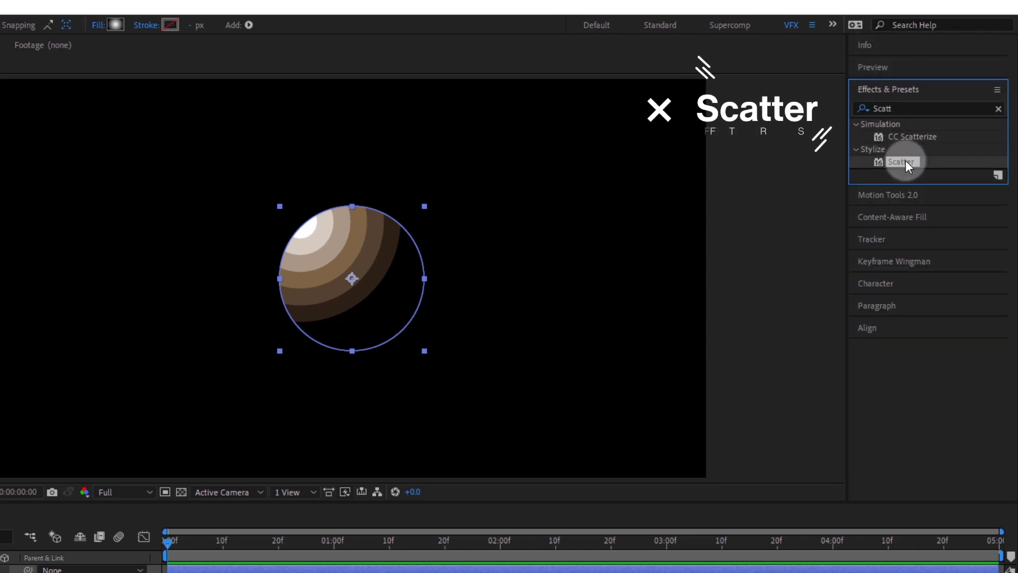
left_click(900, 108)
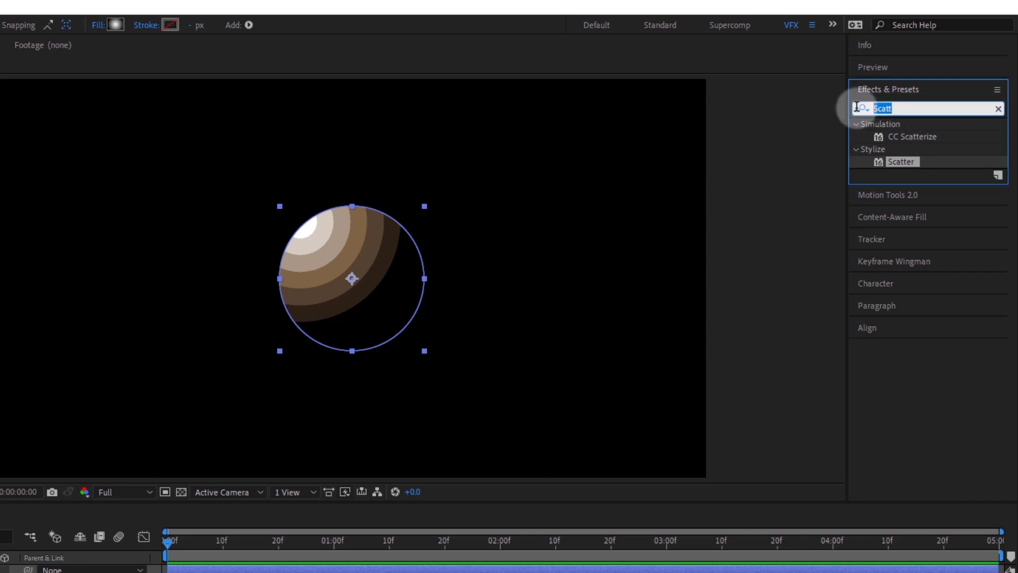
key("BackSpace")
type("Po")
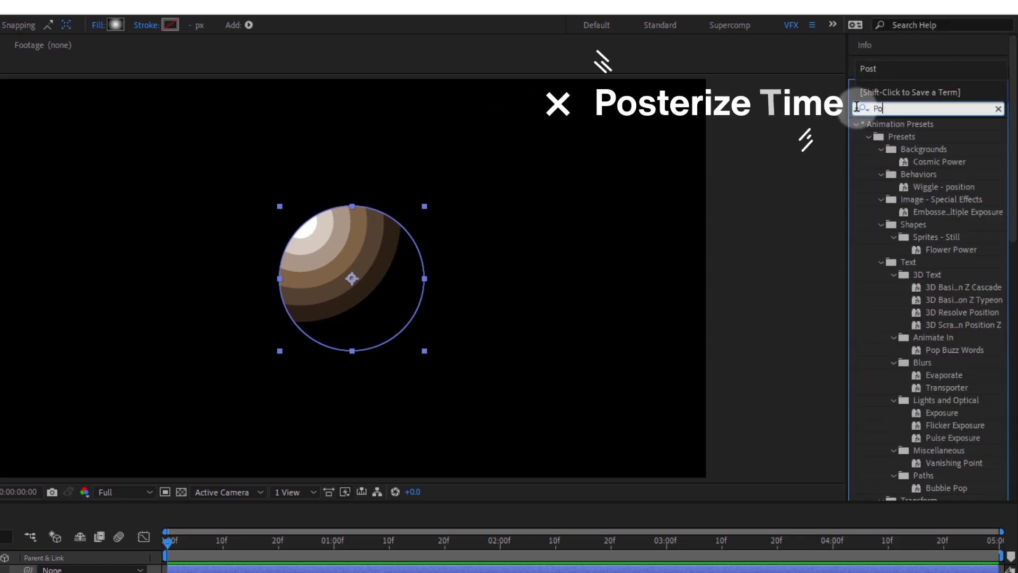
type("st")
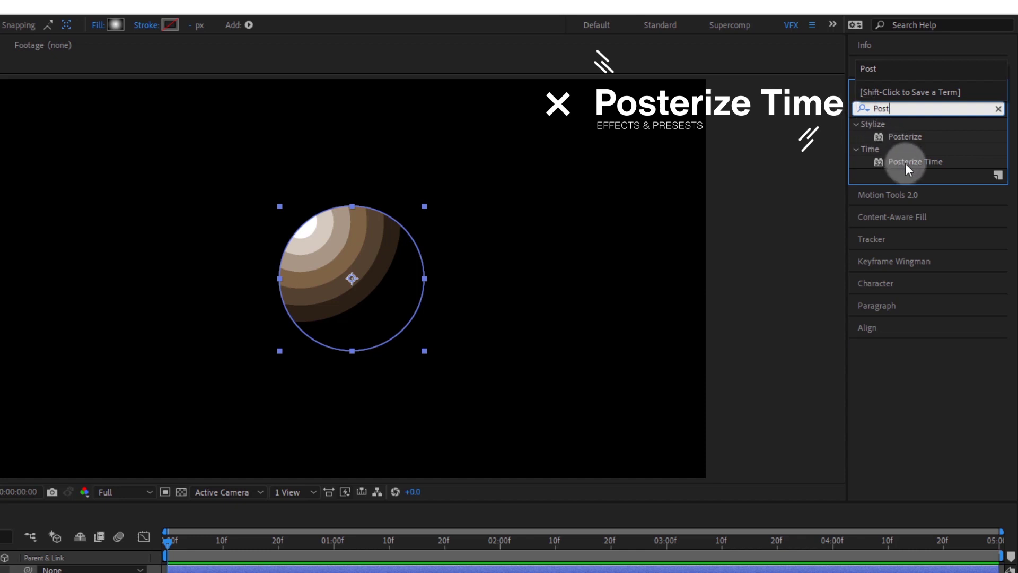
left_click(906, 163)
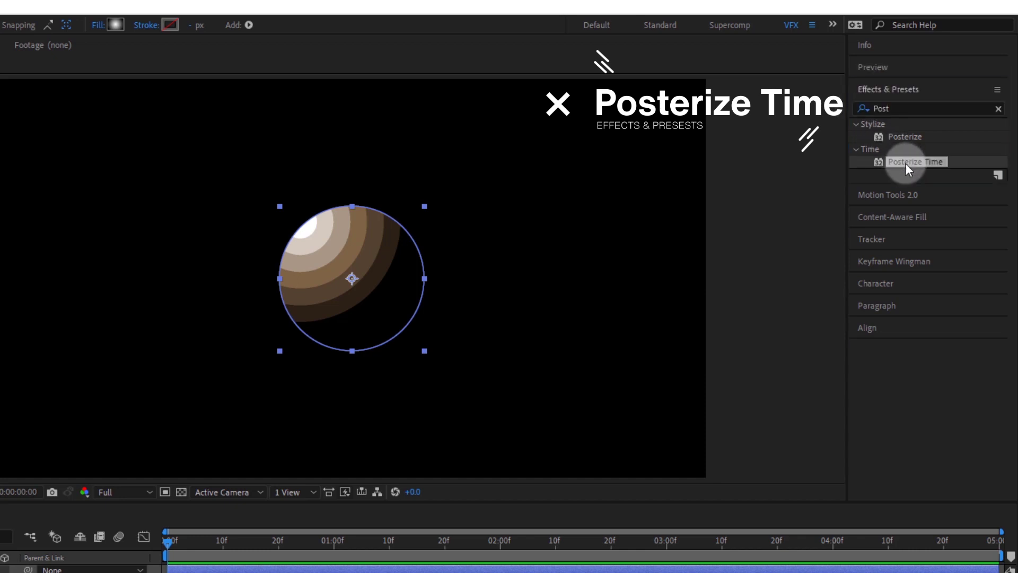
Collapse the Noise HLS, Posterize and Tritone effects in Effect Controls.
left_click(902, 90)
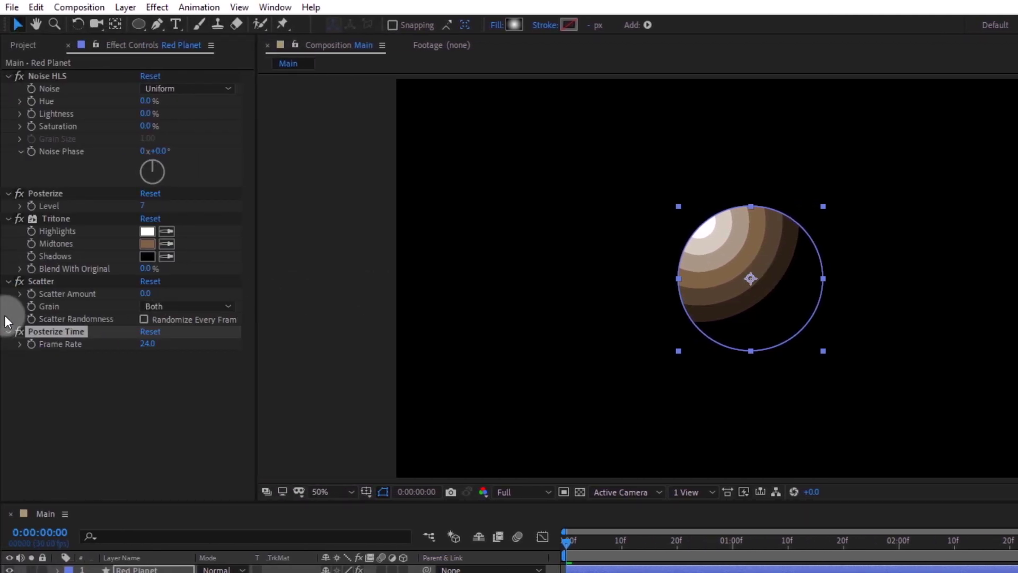
left_click(8, 77)
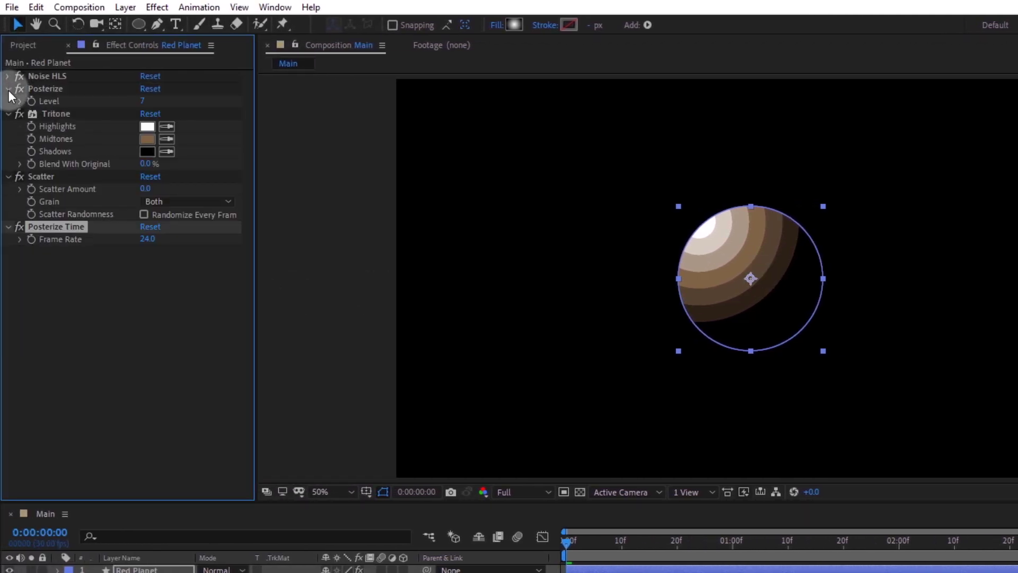
left_click(8, 89)
left_click(8, 102)
Collapse Scatter and Posterize Time, then set Noise HLS Lightness to 30%.
left_click(8, 114)
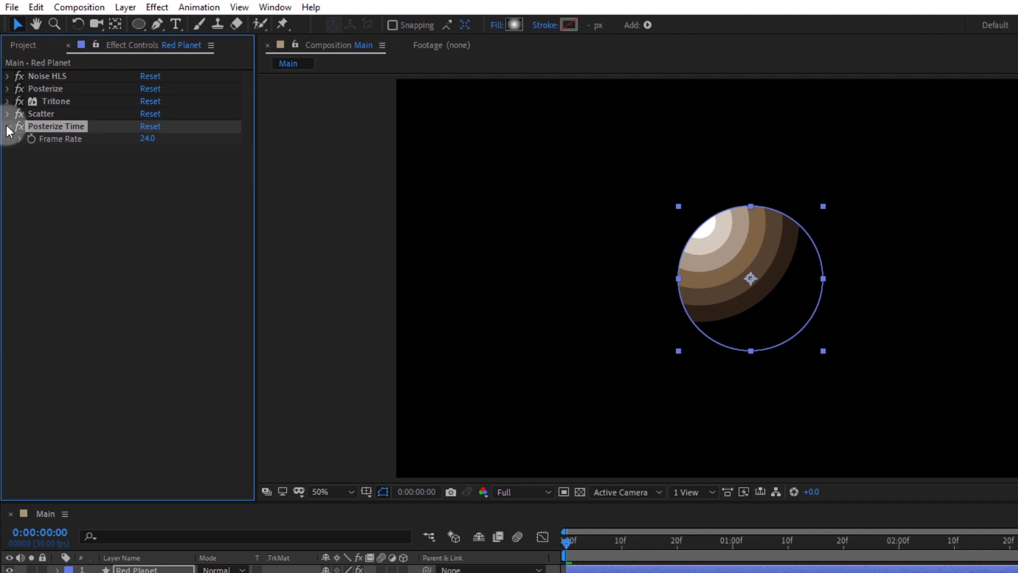
left_click(8, 126)
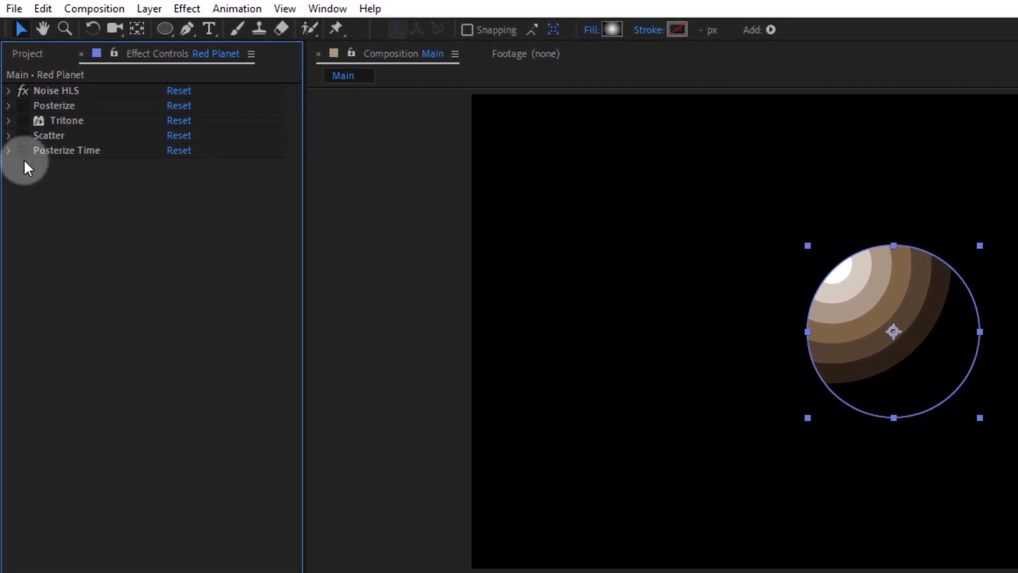
left_click(39, 90)
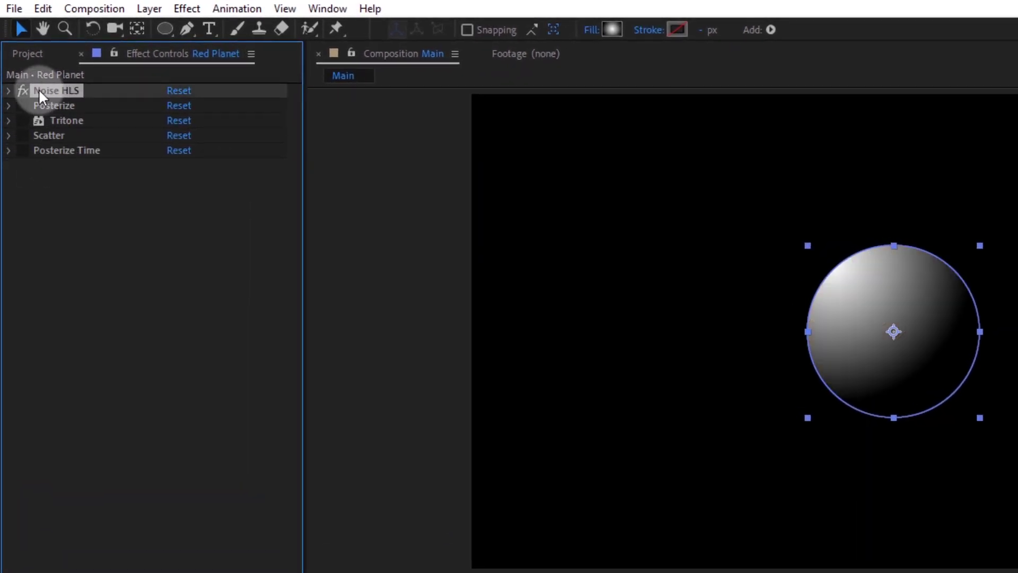
left_click(9, 91)
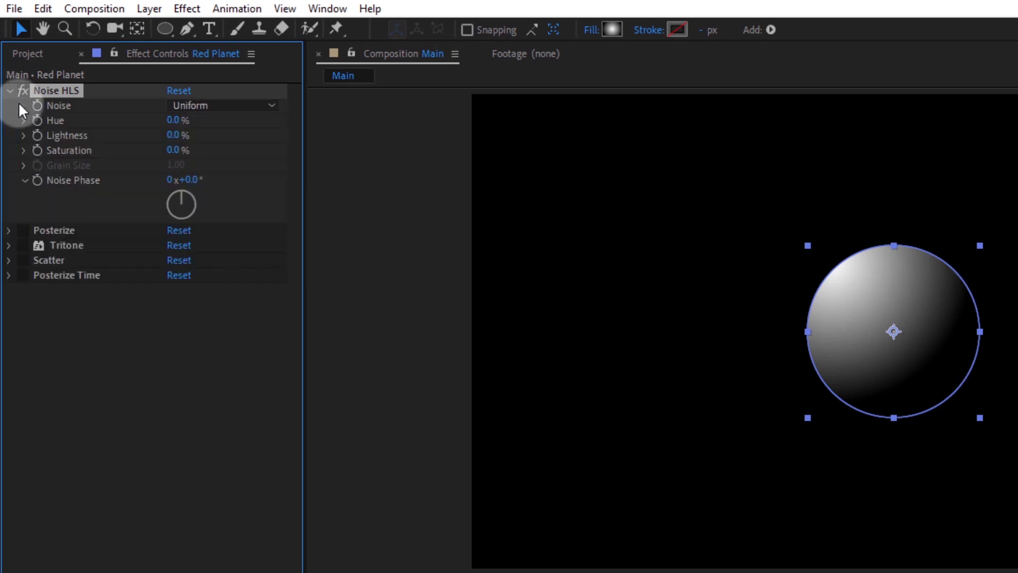
left_click(174, 135)
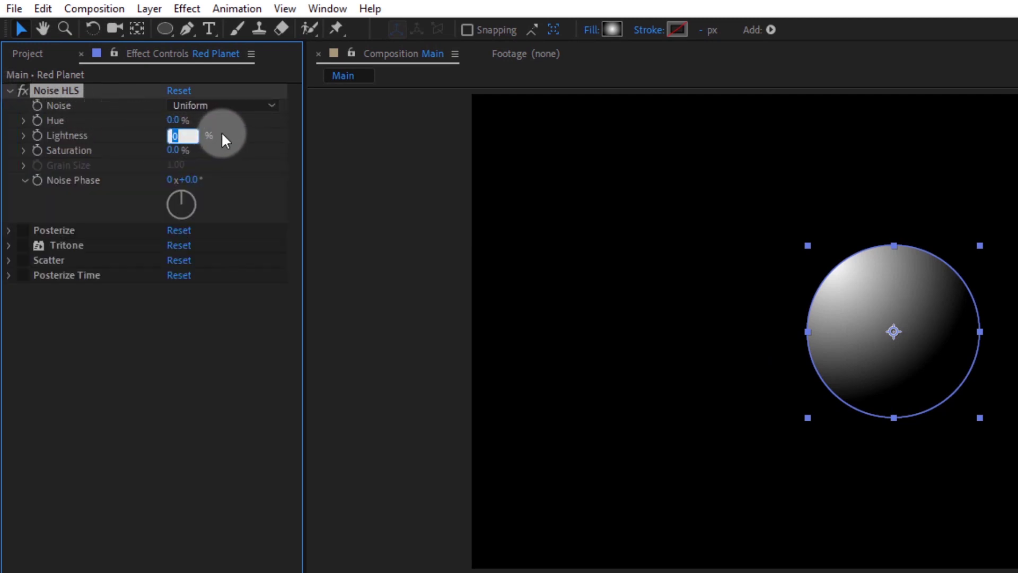
type("30")
key("Return")
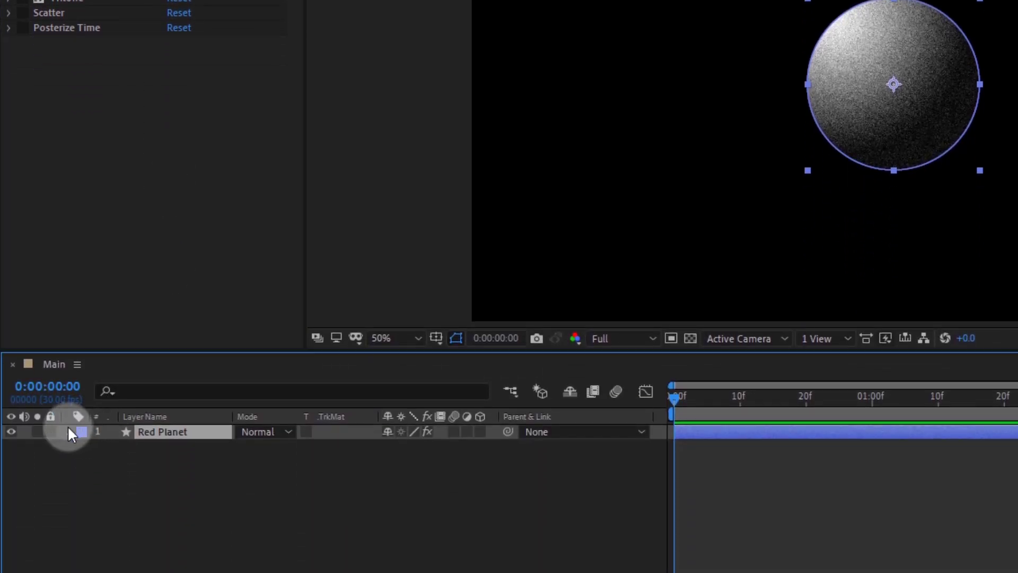
Move Ellipse 1's gradient start handle inward and nudge the end handle on the sphere.
left_click(69, 430)
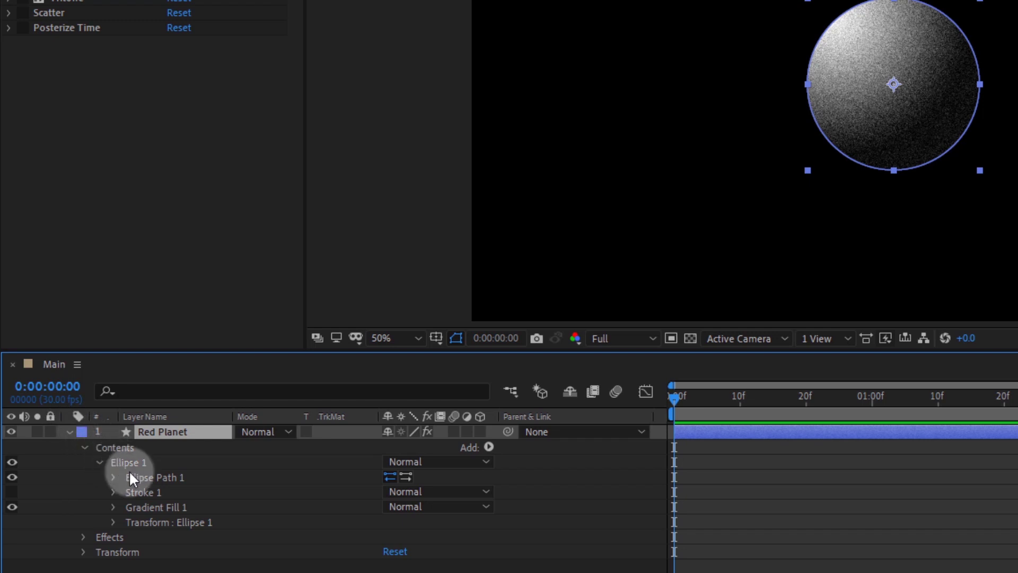
left_click(162, 517)
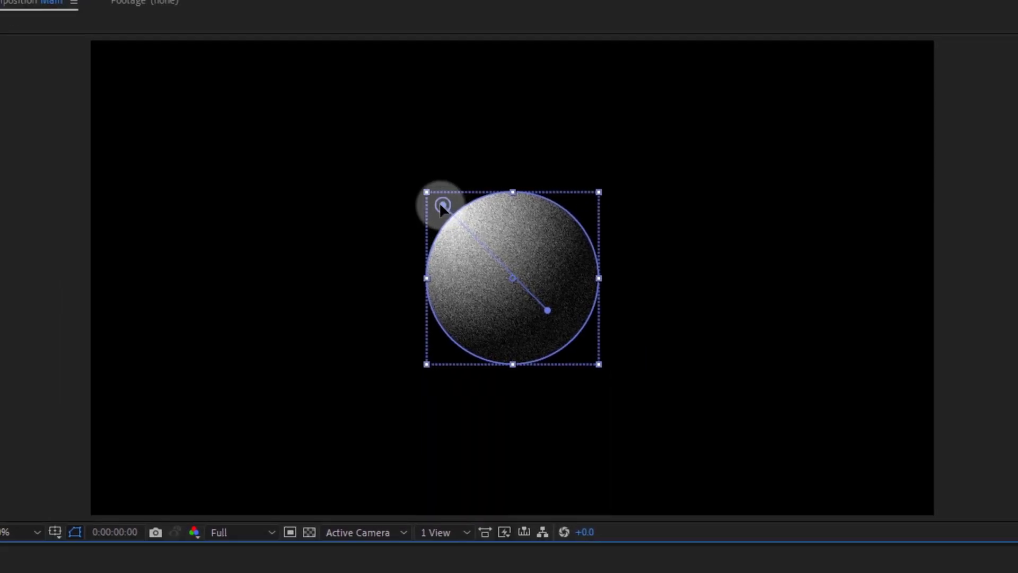
mouse_move(450, 211)
left_mouse_down()
mouse_move(465, 233)
mouse_move(460, 219)
left_mouse_up()
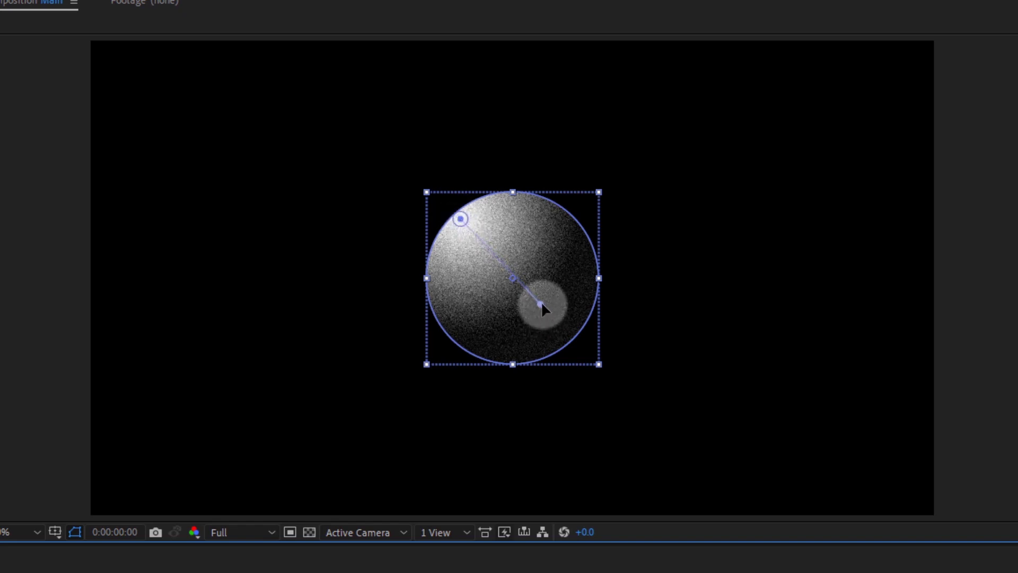
left_click_drag(548, 311, 549, 308)
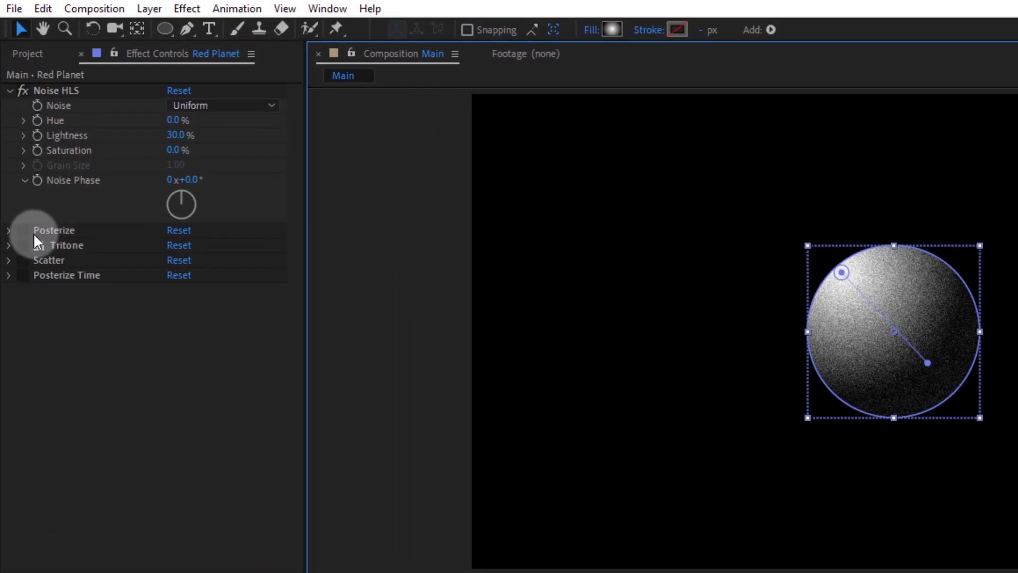
Re-enable Posterize and set its Level to 3.
left_click(23, 230)
left_click(9, 232)
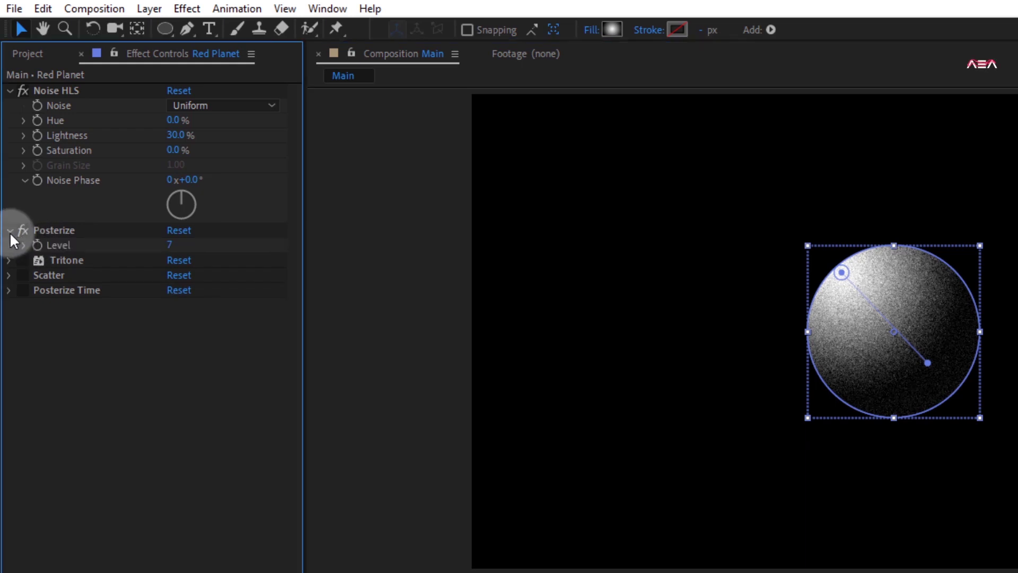
left_click(169, 245)
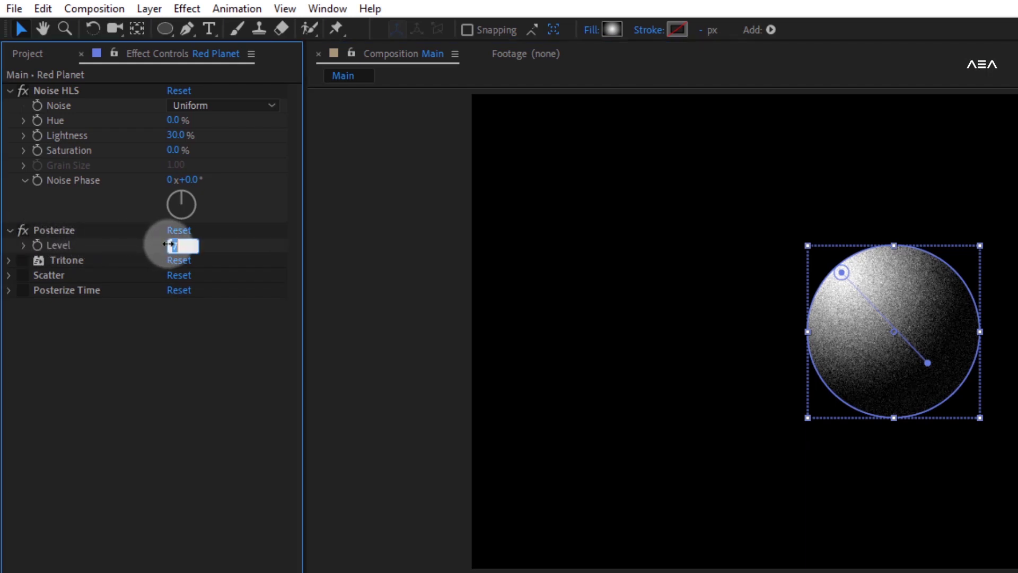
type("3")
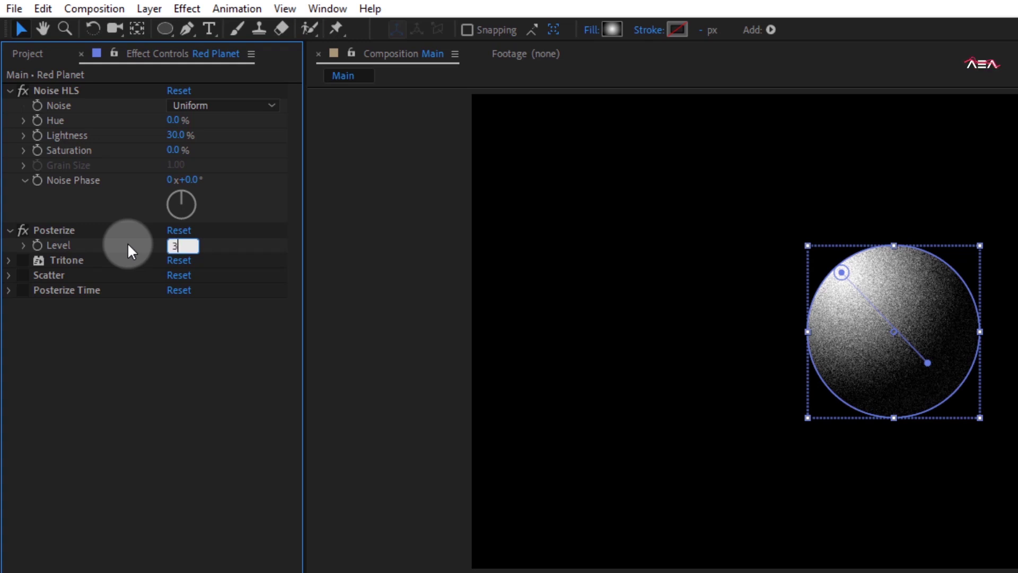
key("Return")
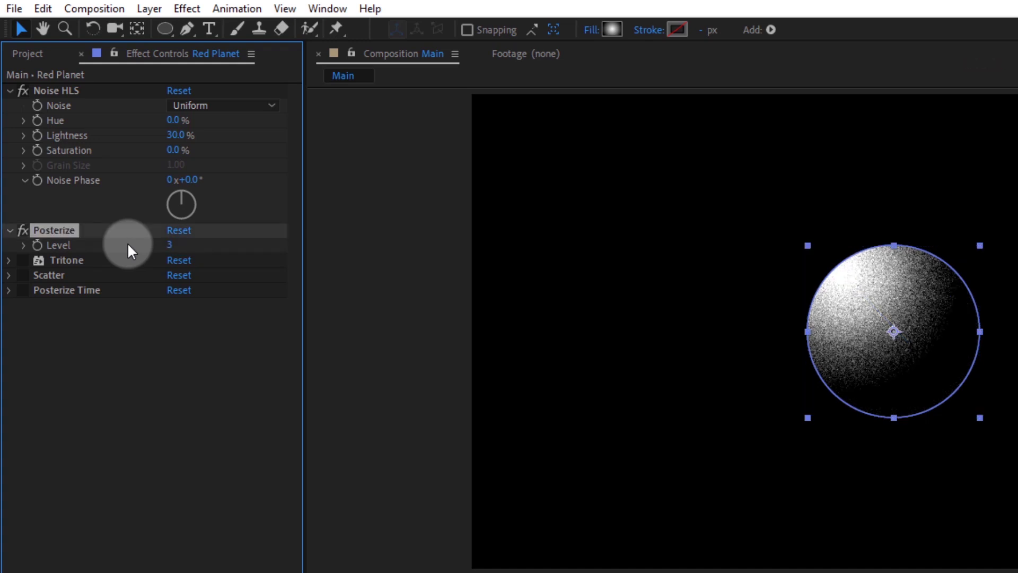
Turn Tritone back on and enter FF3D3D as its Midtones colour.
left_click(9, 260)
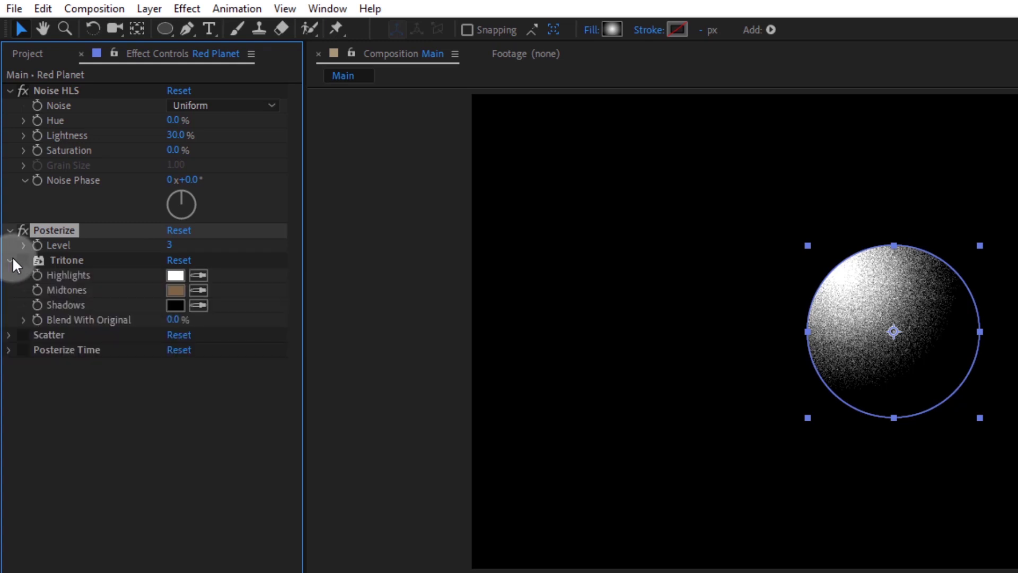
left_click(23, 260)
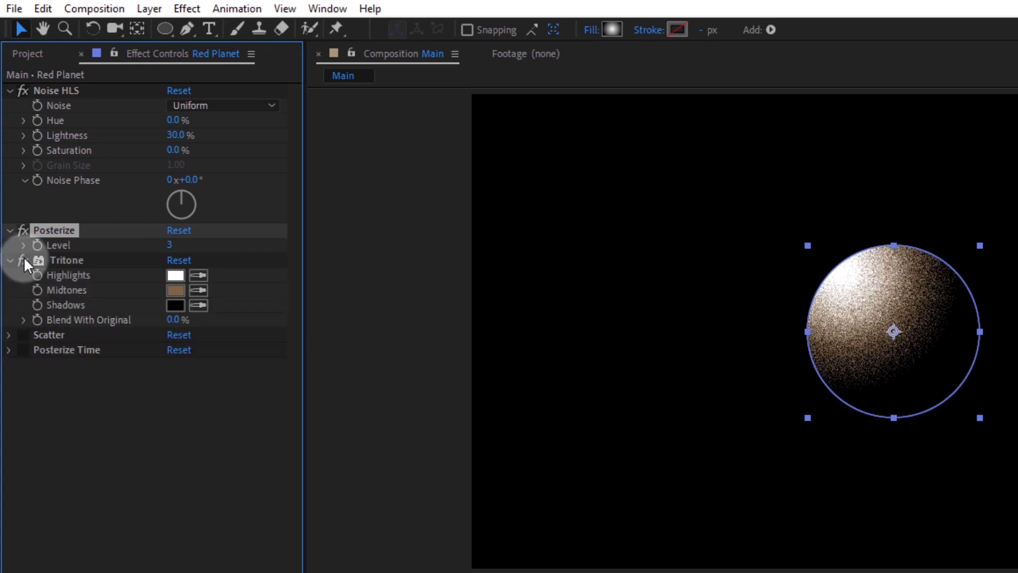
left_click(171, 289)
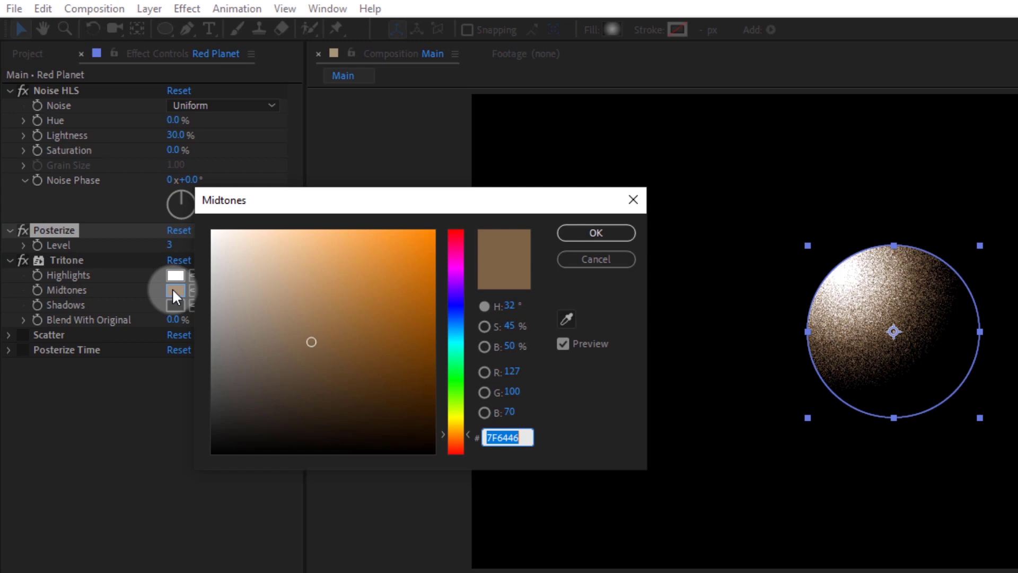
type("FF")
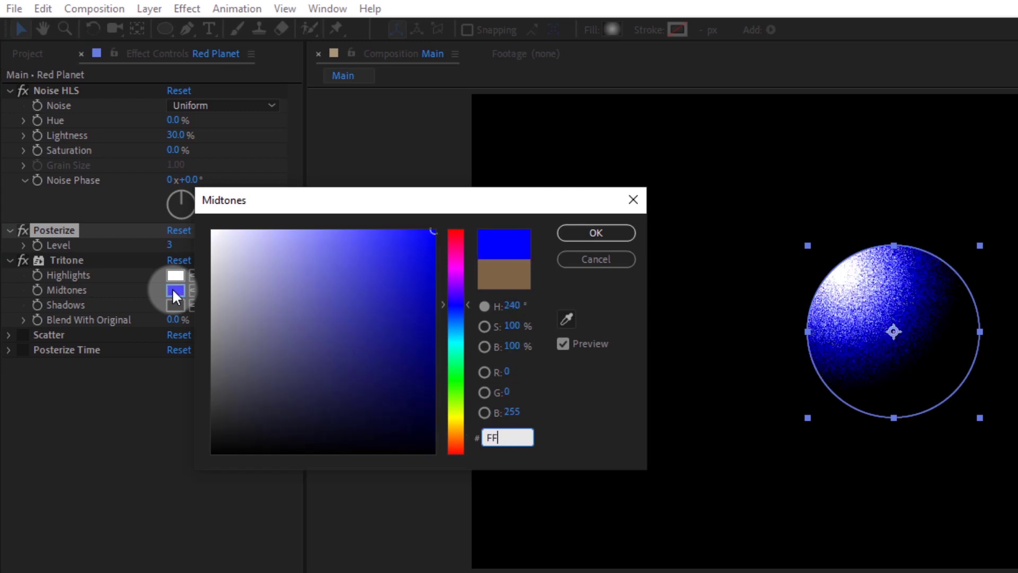
type("3D")
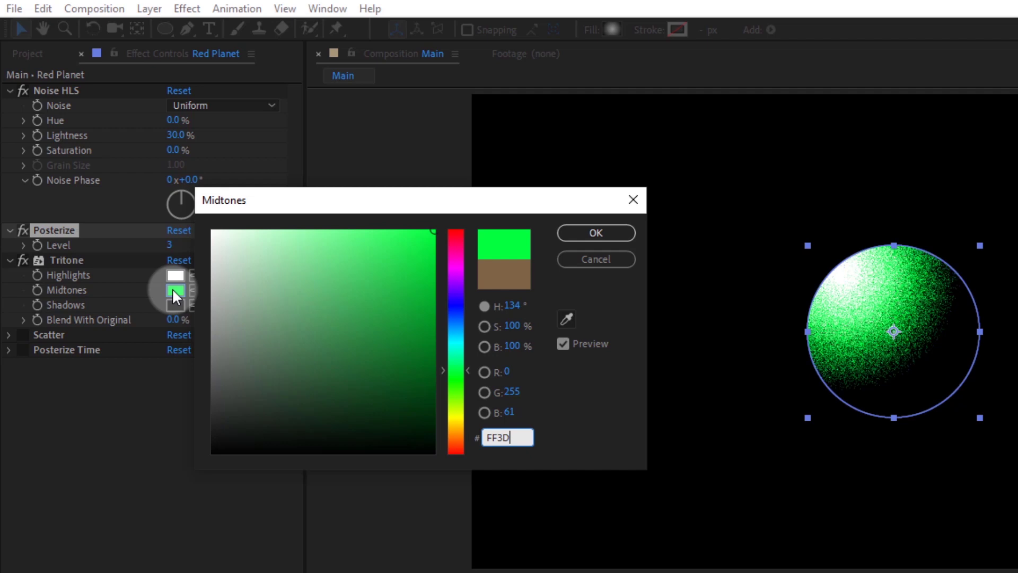
type("3D")
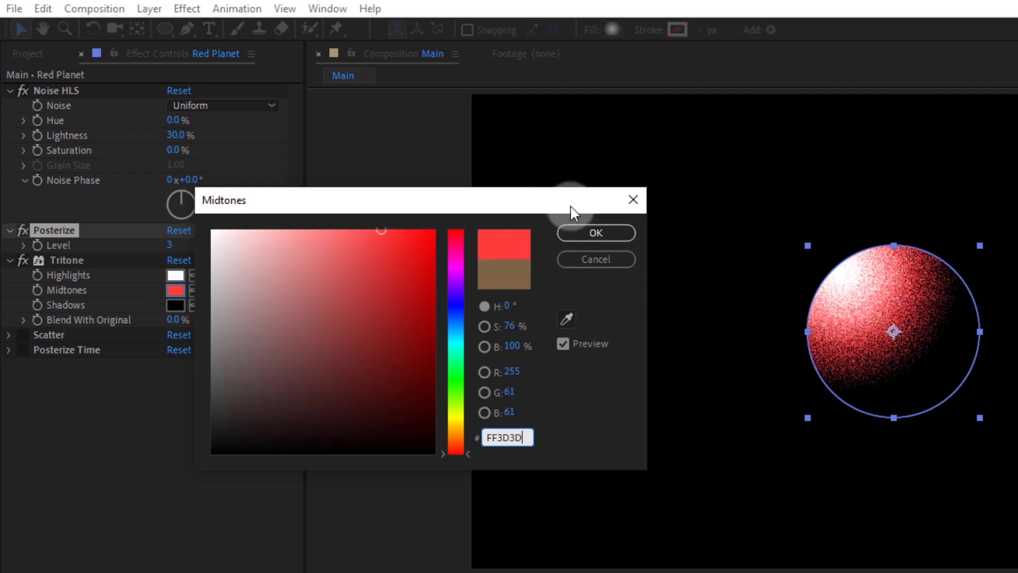
Accept the red midtone, then drag Gradient Fill 1's handles to light the upper left.
left_click(604, 234)
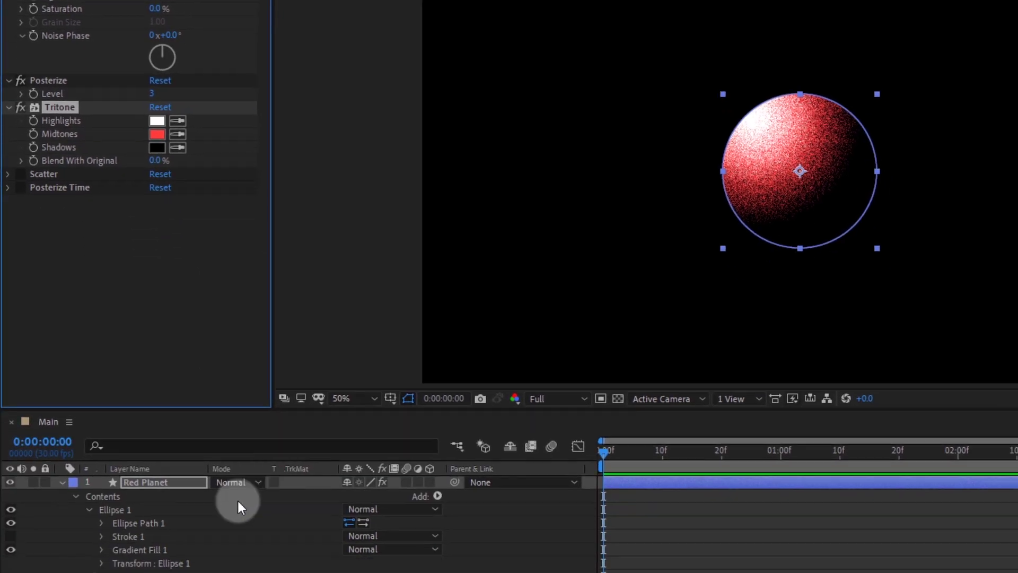
left_click(153, 497)
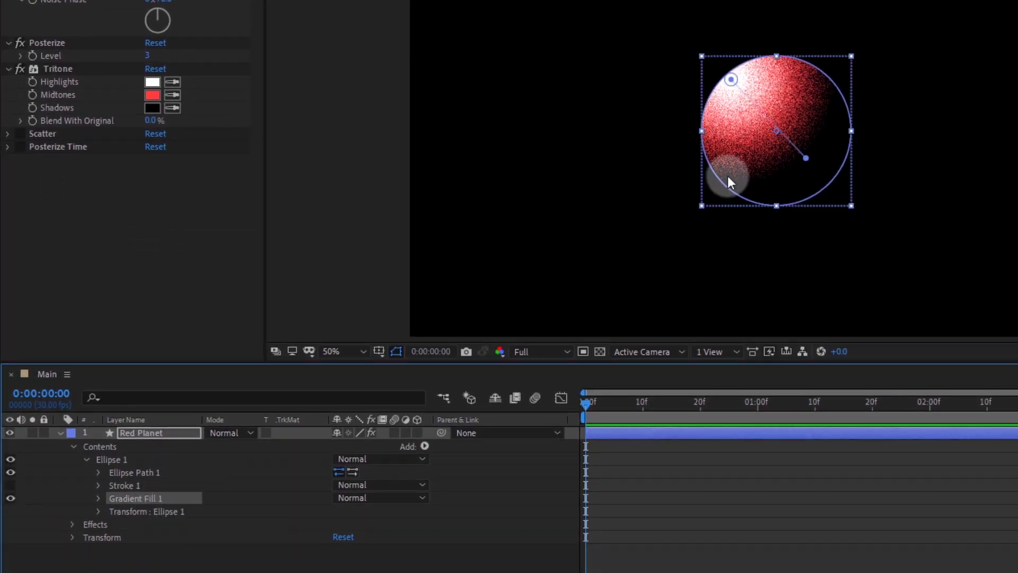
left_click_drag(731, 80, 723, 63)
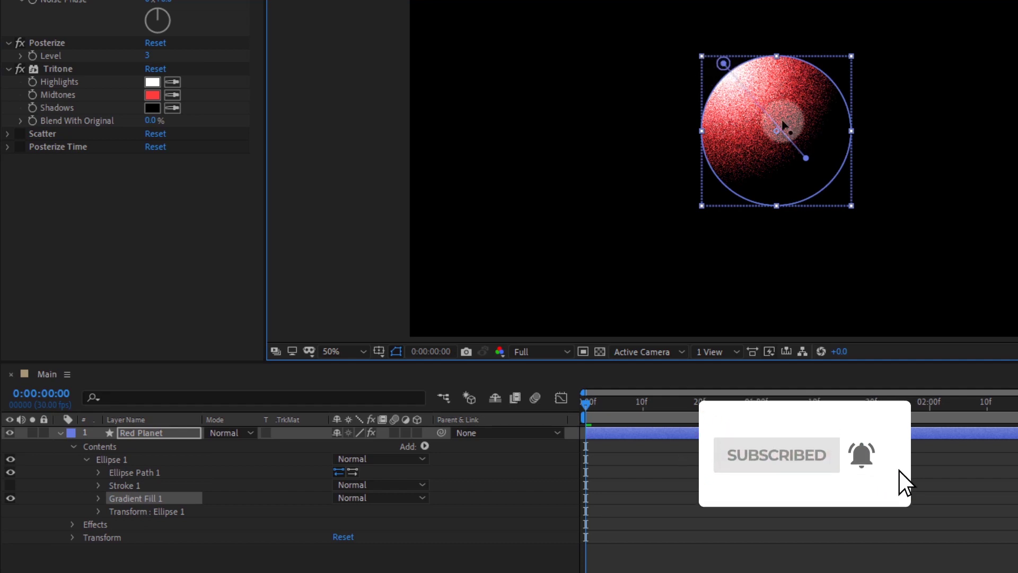
left_click_drag(806, 157, 805, 164)
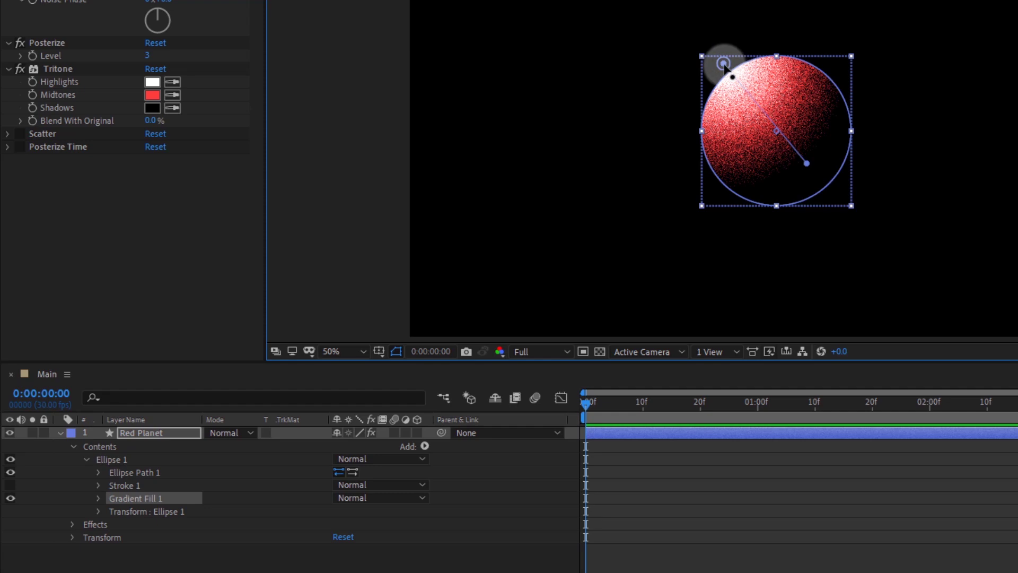
left_click_drag(723, 64, 723, 67)
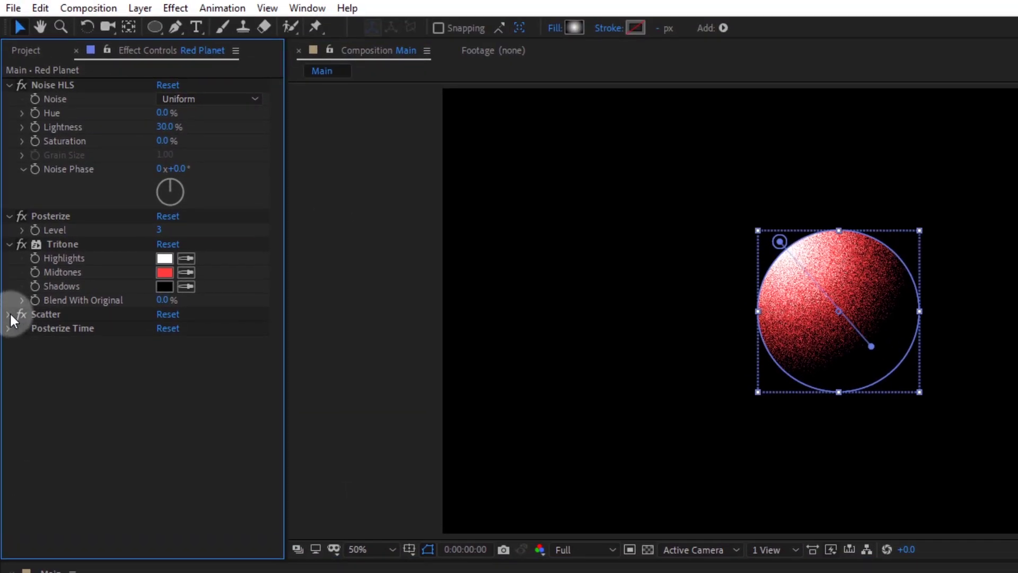
Set Scatter Amount to 17 with Randomize Every Frame checked, then play a preview.
left_click(8, 313)
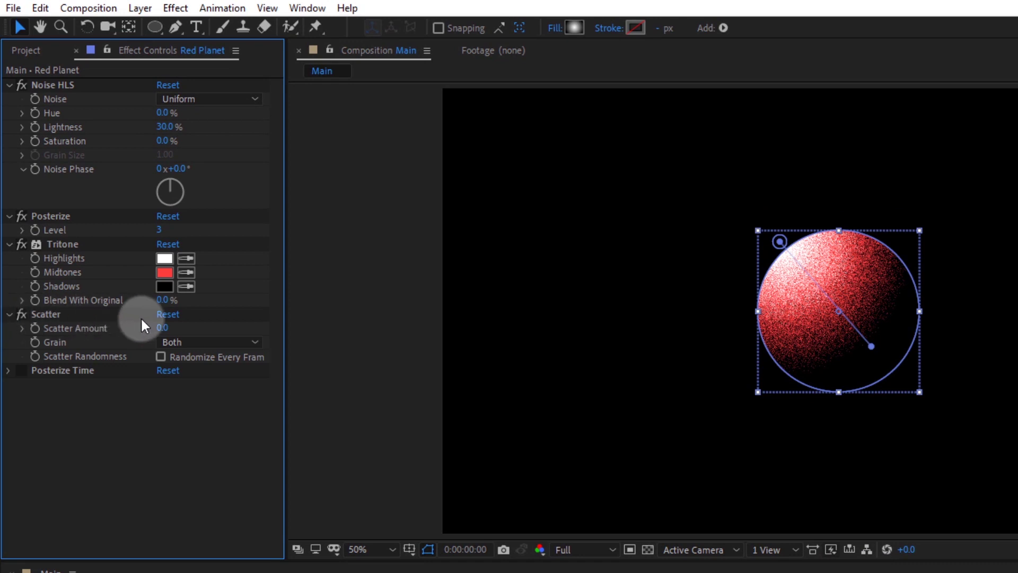
left_click(161, 329)
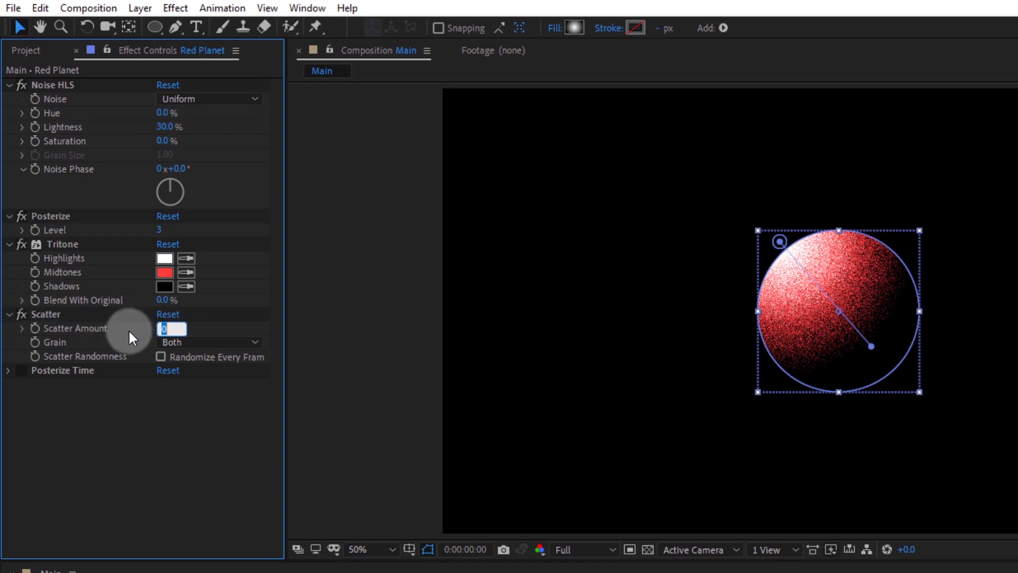
type("17")
key("Return")
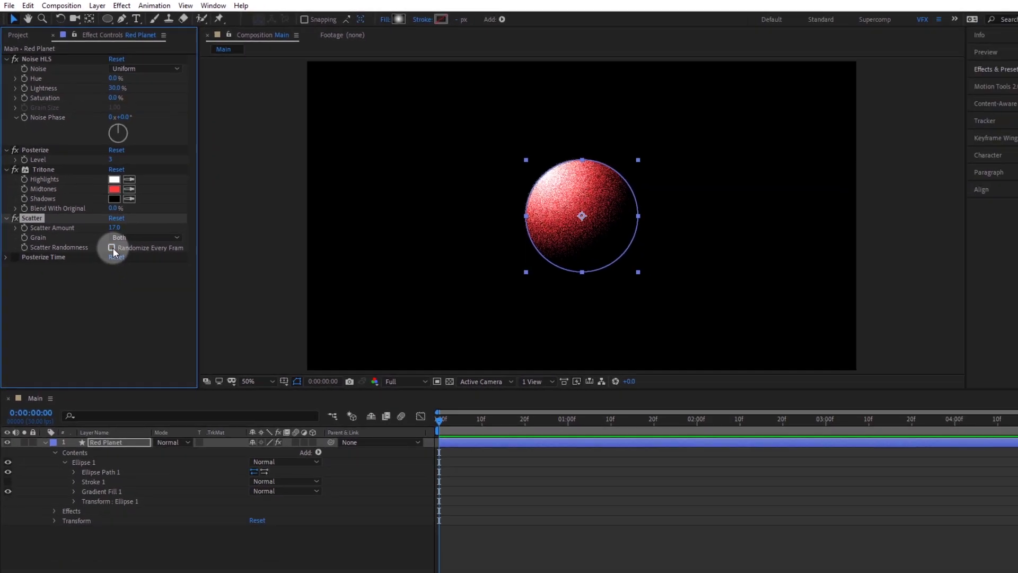
left_click(112, 248)
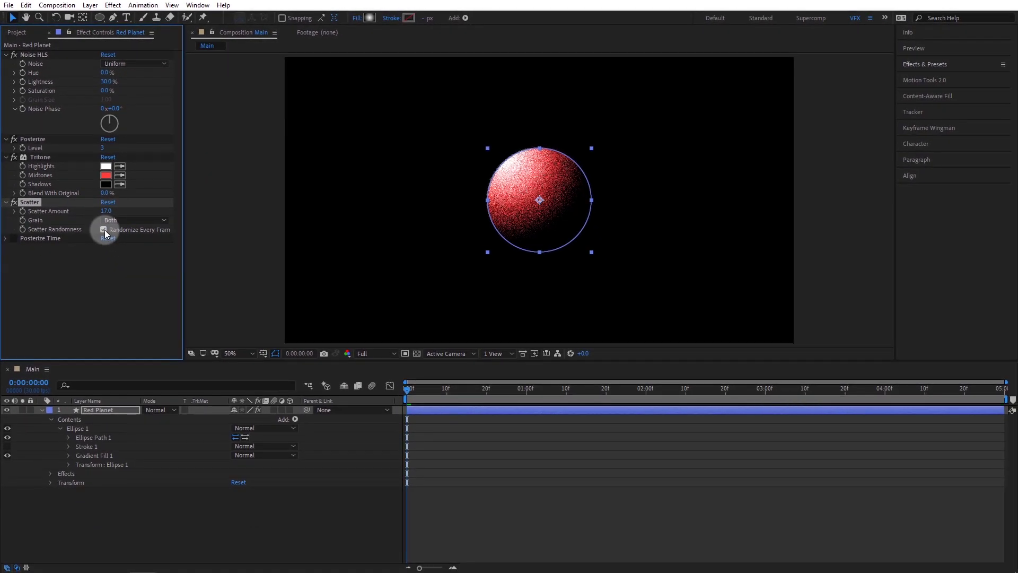
left_click(352, 514)
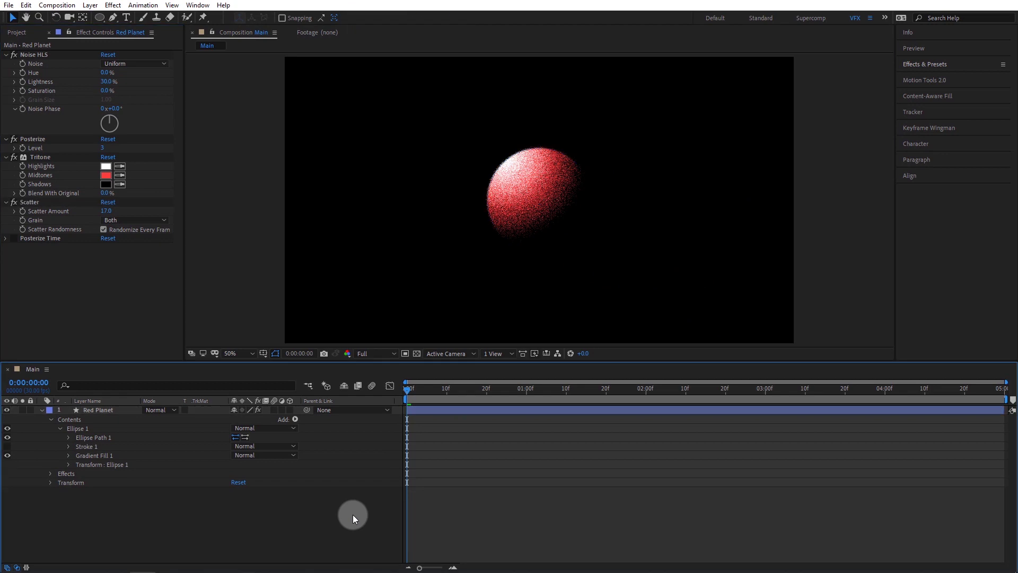
key("space")
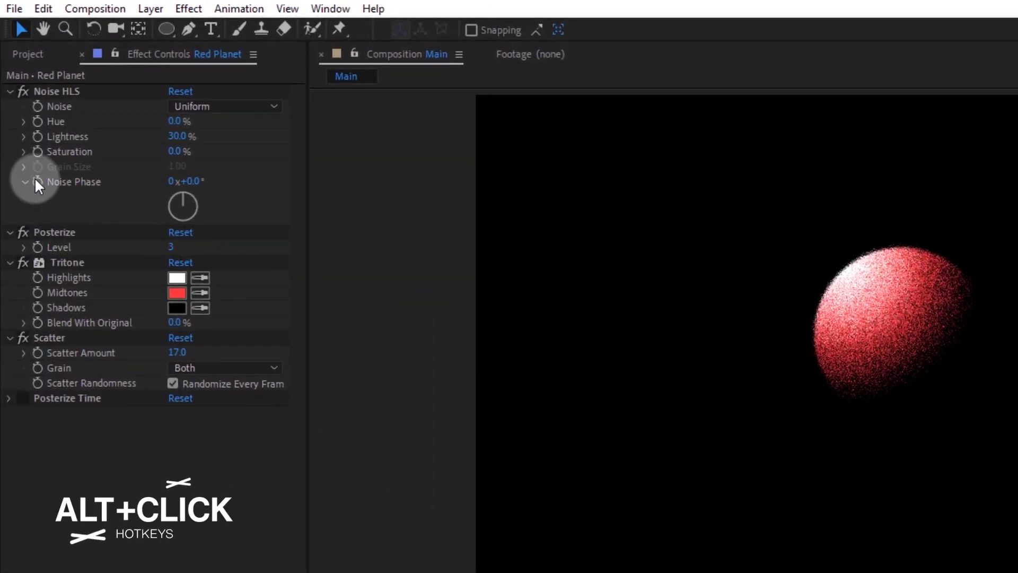
Add the expression time*3000 to Noise HLS's Noise Phase and collapse the layer.
left_click(35, 181, "alt")
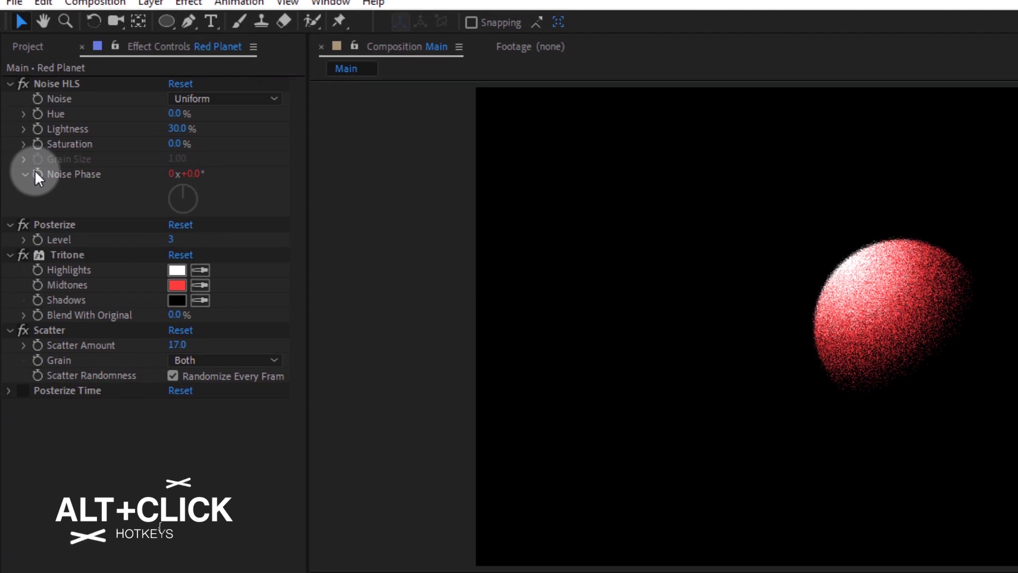
type("time")
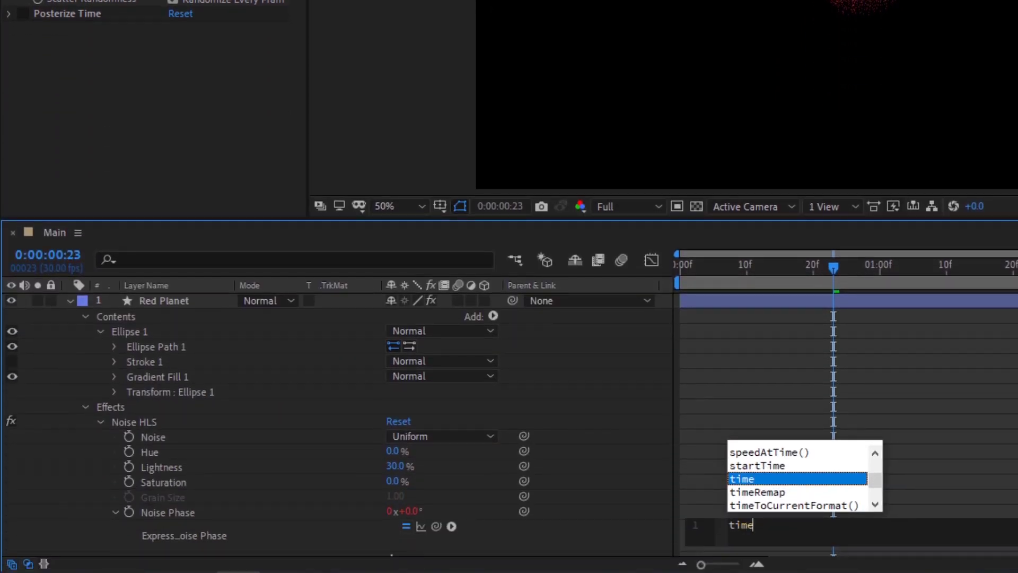
type("*3000")
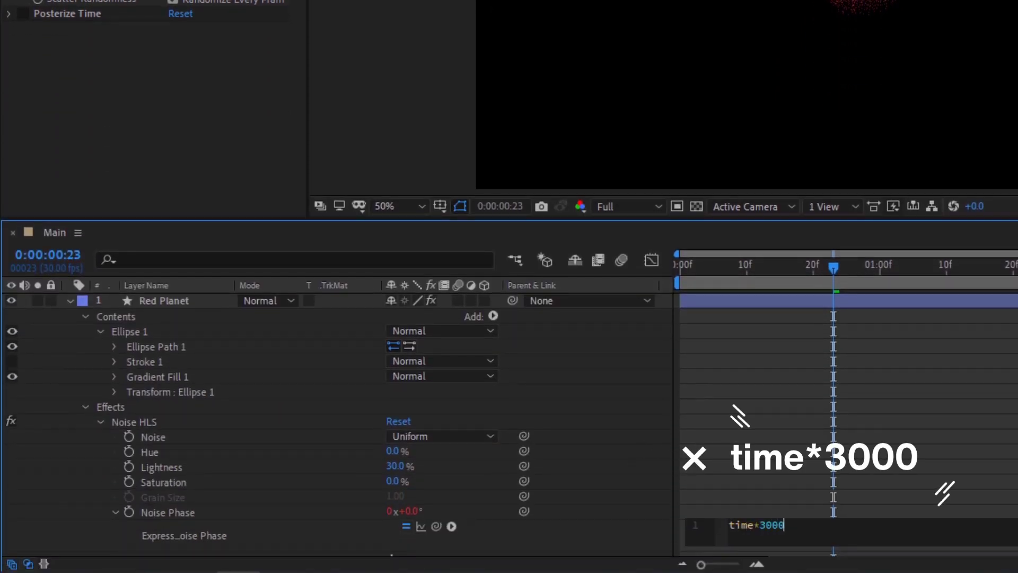
left_click(762, 452)
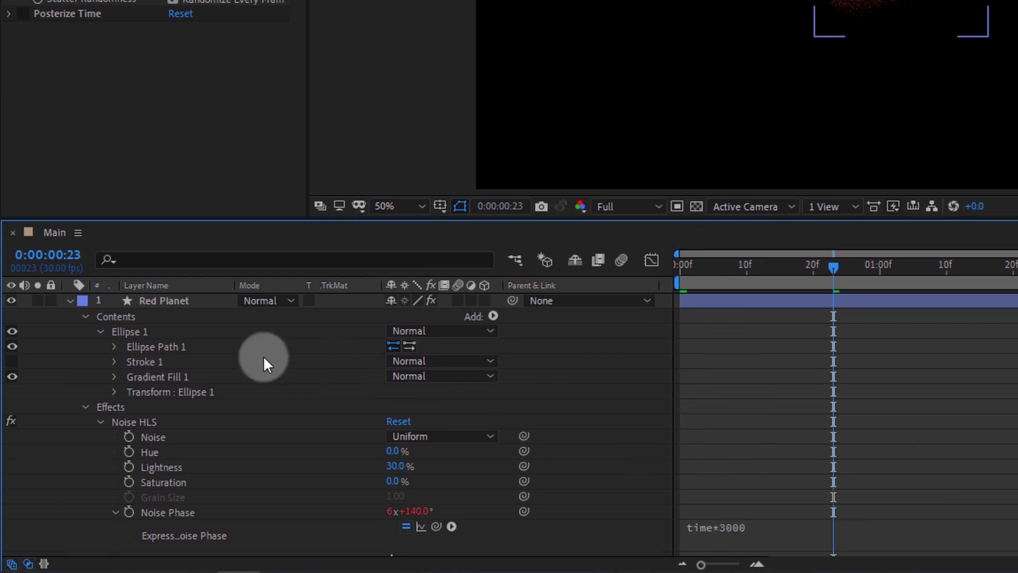
left_click(69, 301)
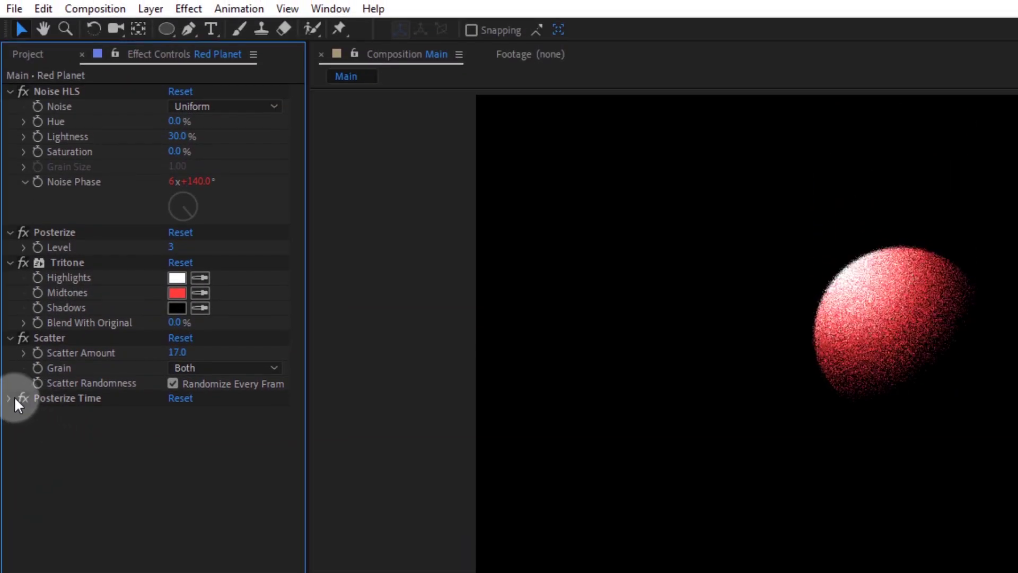
Set the Posterize Time frame rate to 10.
left_click(9, 398)
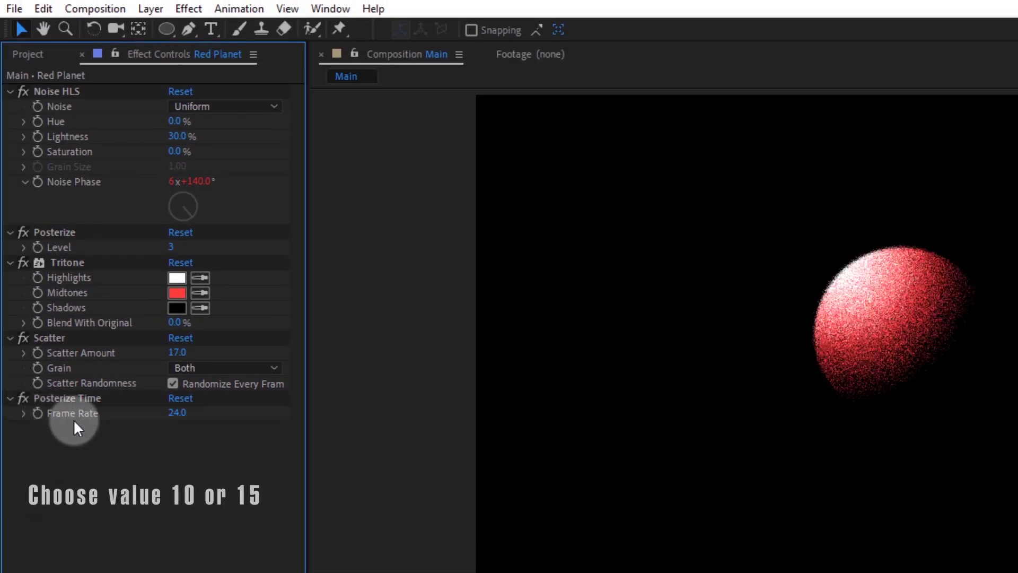
left_click(175, 414)
type("10")
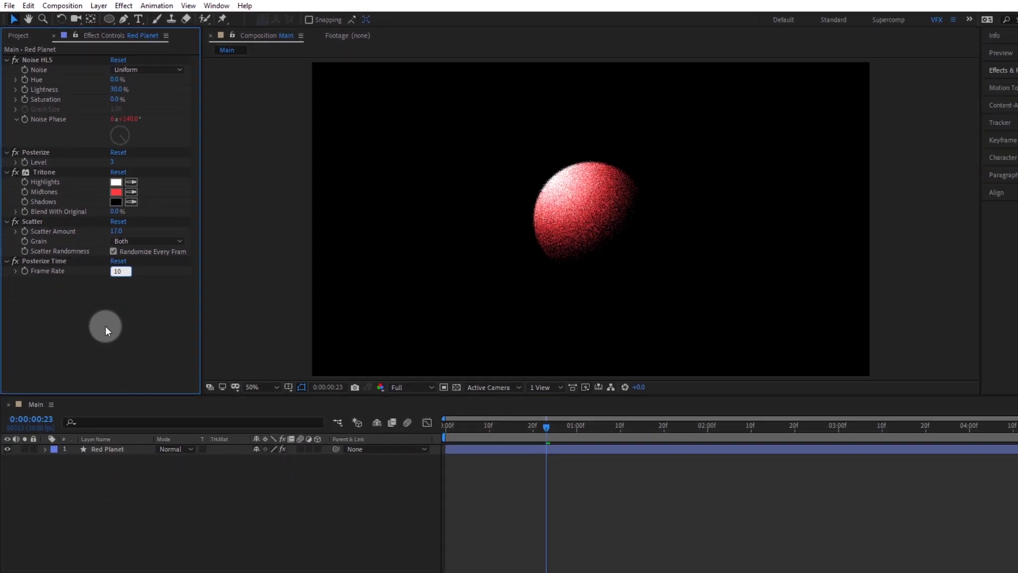
left_click(153, 472)
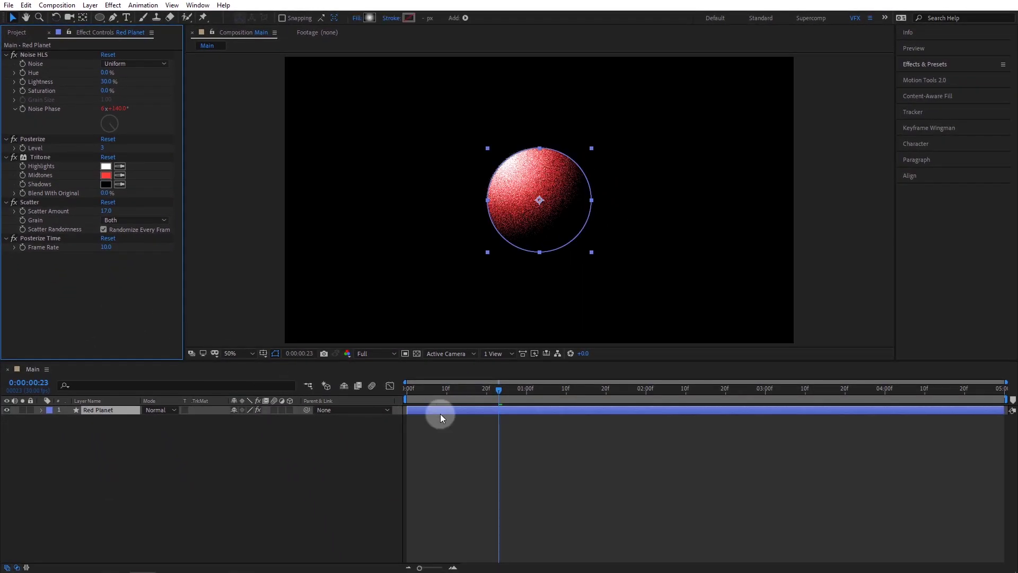
End the work area at 1 second, preview the grain animation, and collapse Noise HLS.
left_click_drag(500, 391, 531, 396)
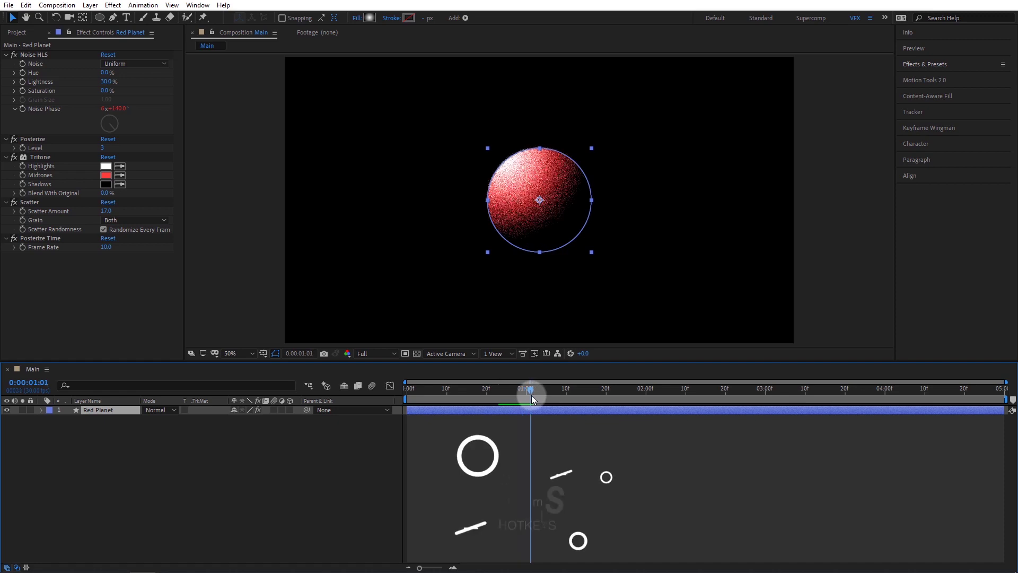
key("n")
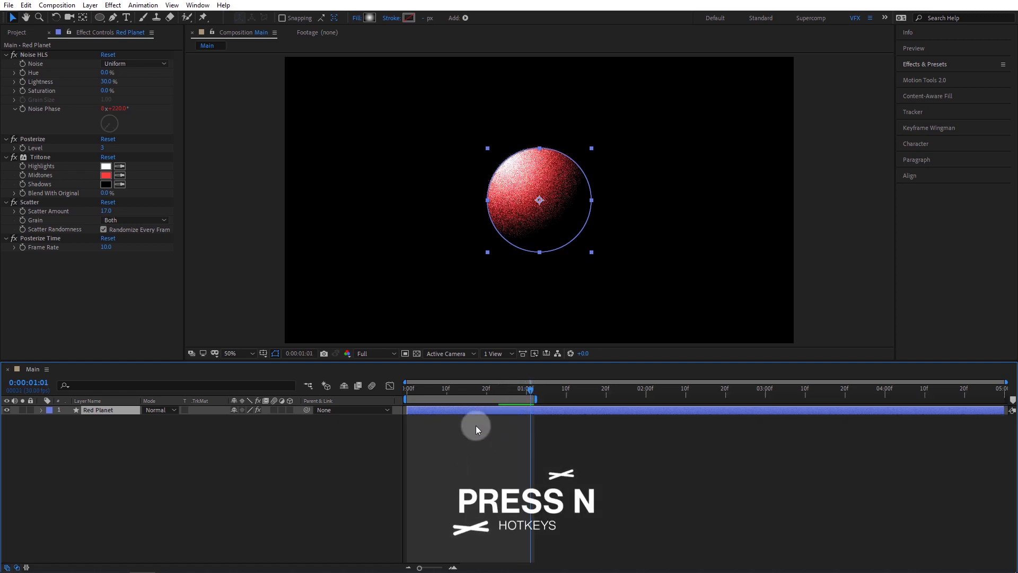
left_click_drag(514, 393, 383, 405)
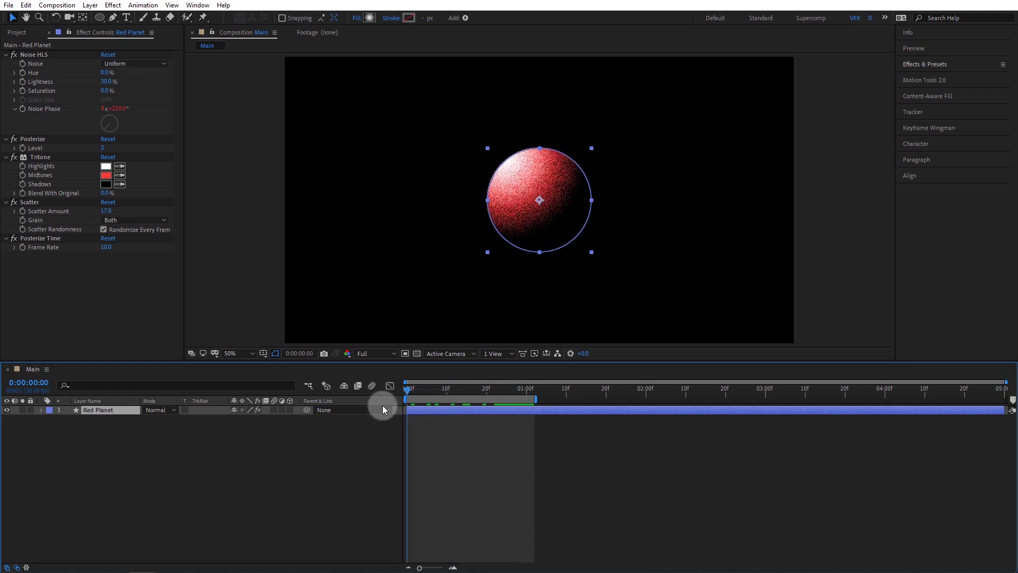
left_click(346, 440)
key("space")
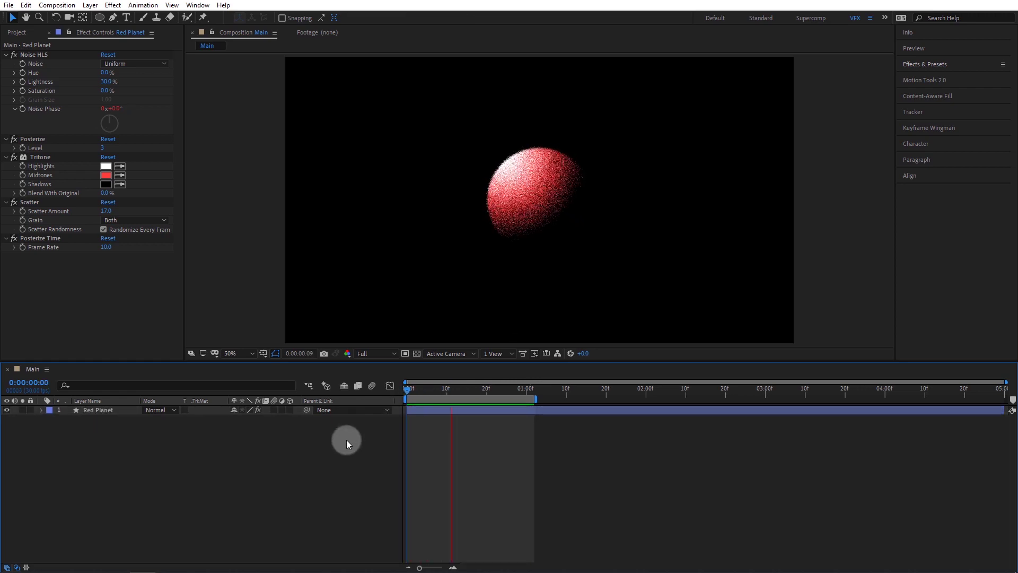
left_click(525, 238)
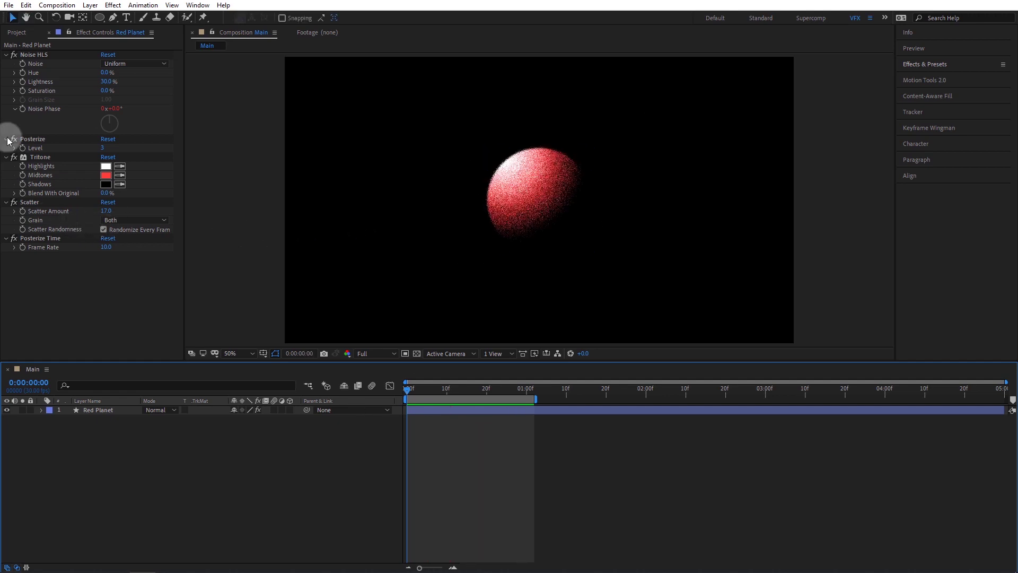
left_click(5, 54)
Collapse the Posterize, Tritone, Scatter and Posterize Time effect settings.
left_click(5, 64)
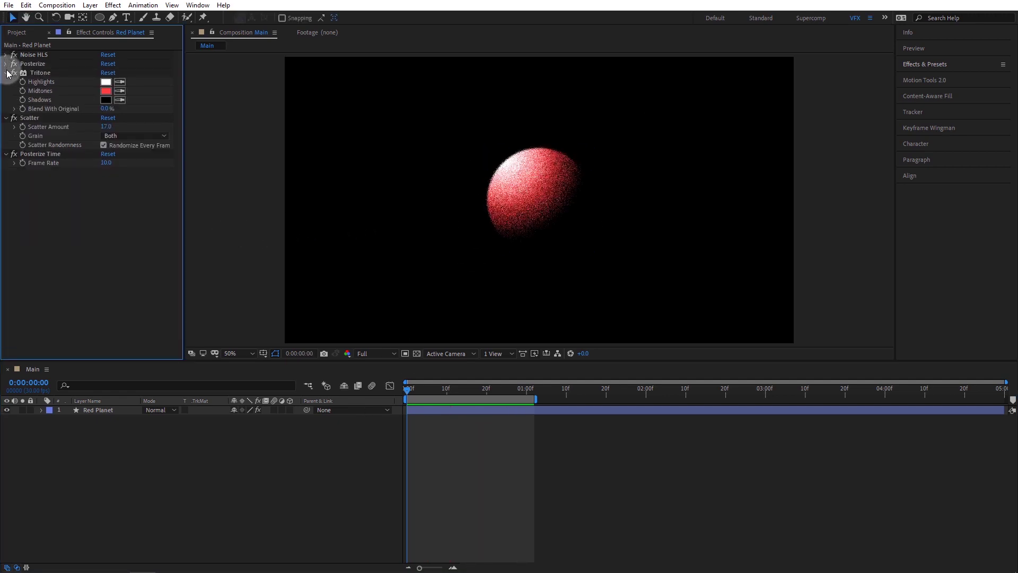
left_click(5, 73)
left_click(6, 81)
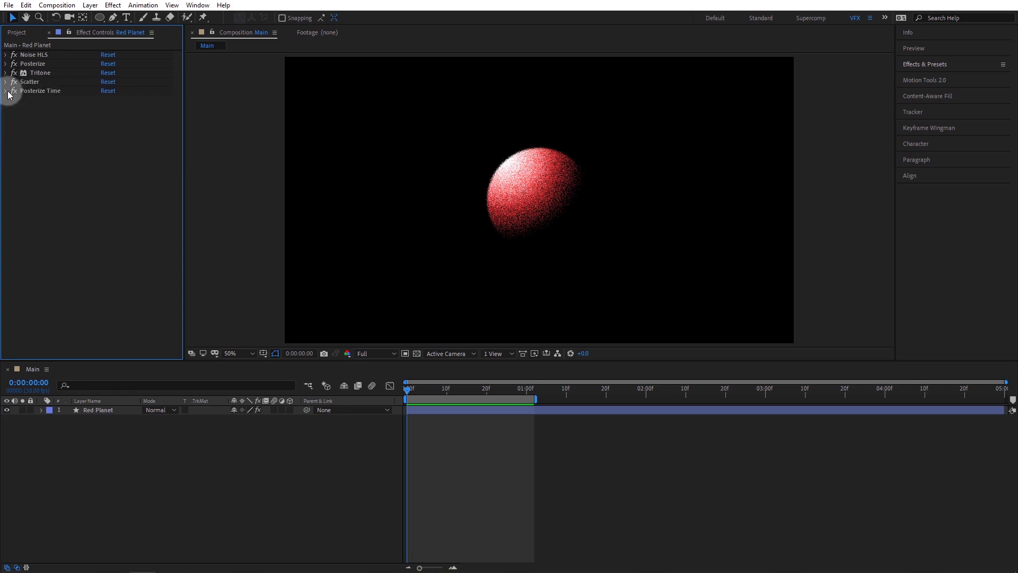
left_click(78, 155)
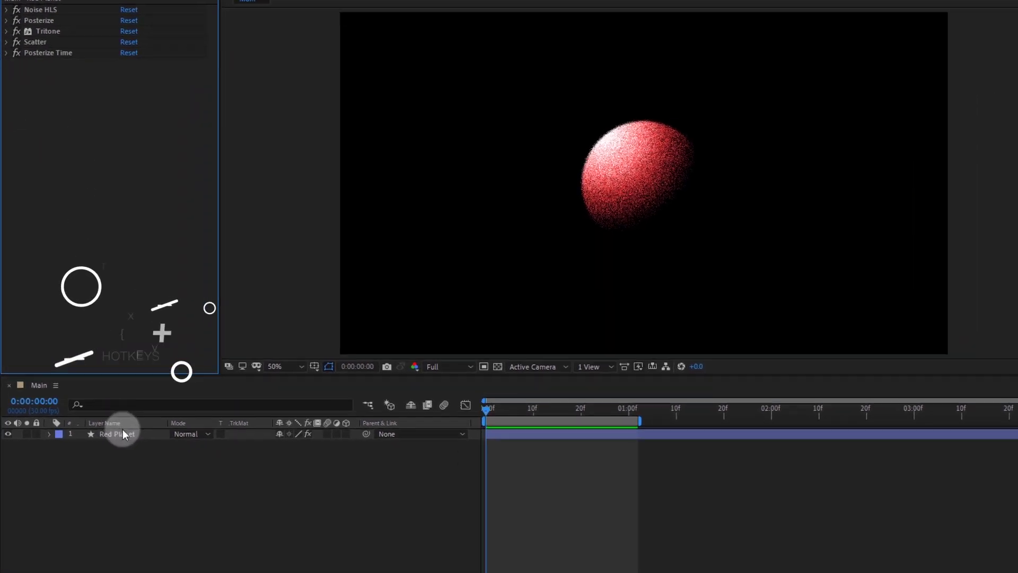
Duplicate the Red Planet layer and rename the copy 'Blue Planet'.
left_click(98, 410)
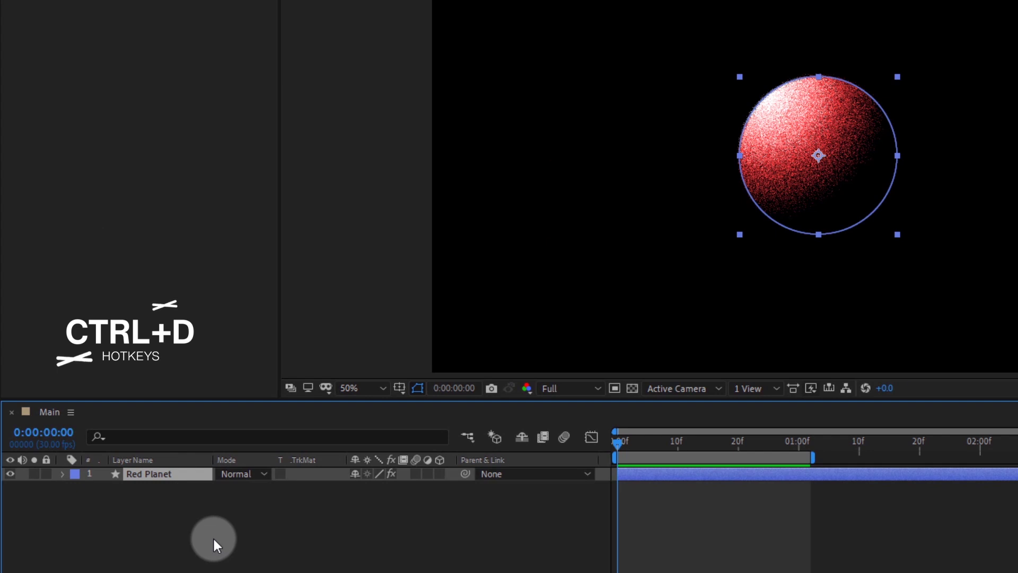
key("ctrl+d")
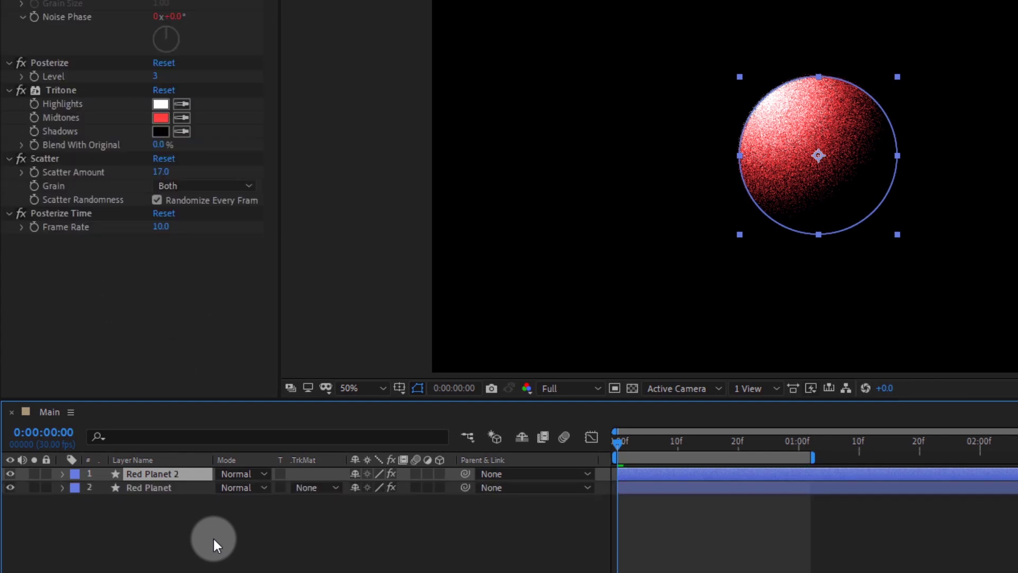
key("Return")
type("Blue Planet")
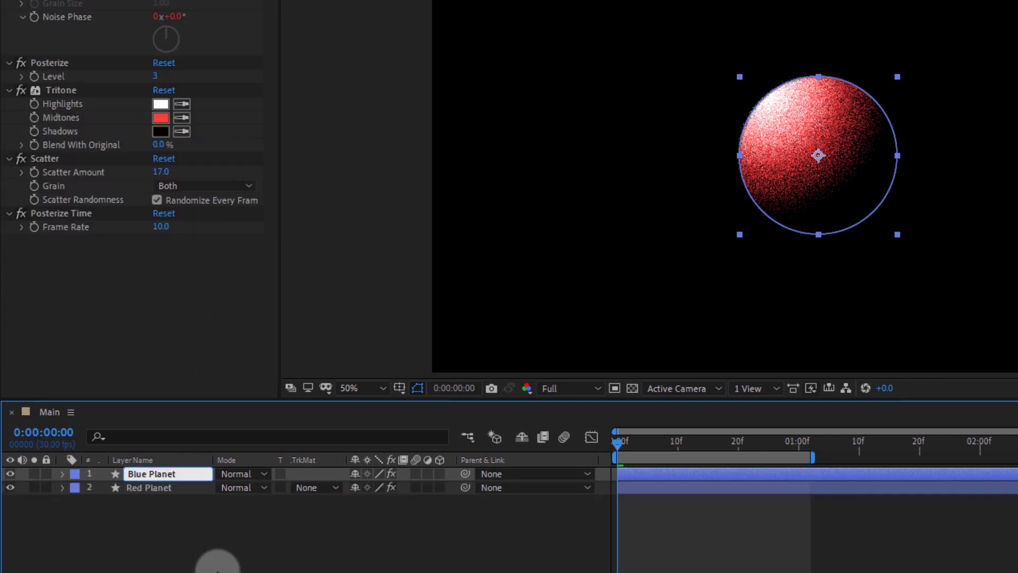
left_click(181, 505)
Scale Blue Planet to 52% and move it left of the red planet.
left_click(162, 478)
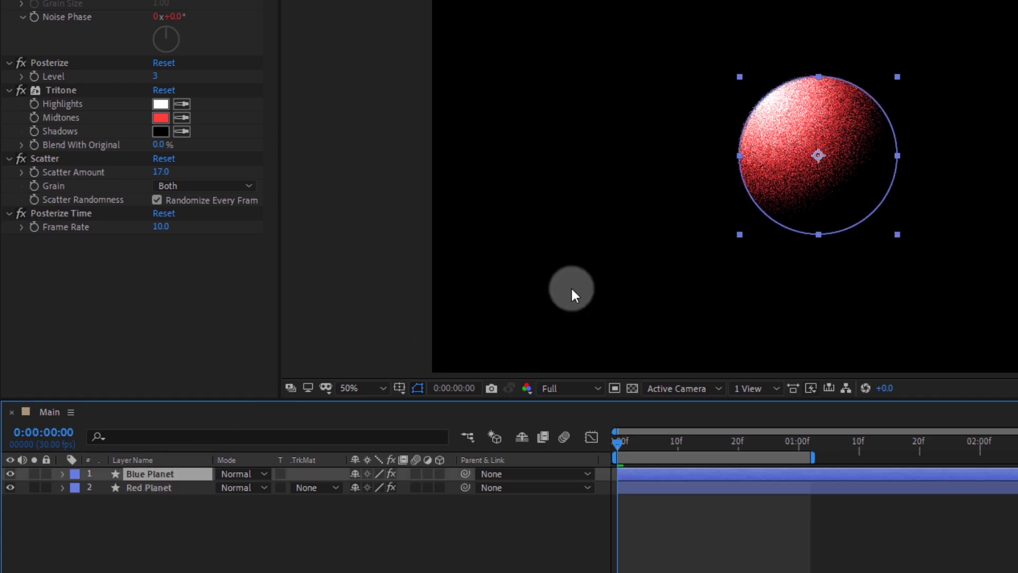
left_click_drag(815, 160, 636, 164)
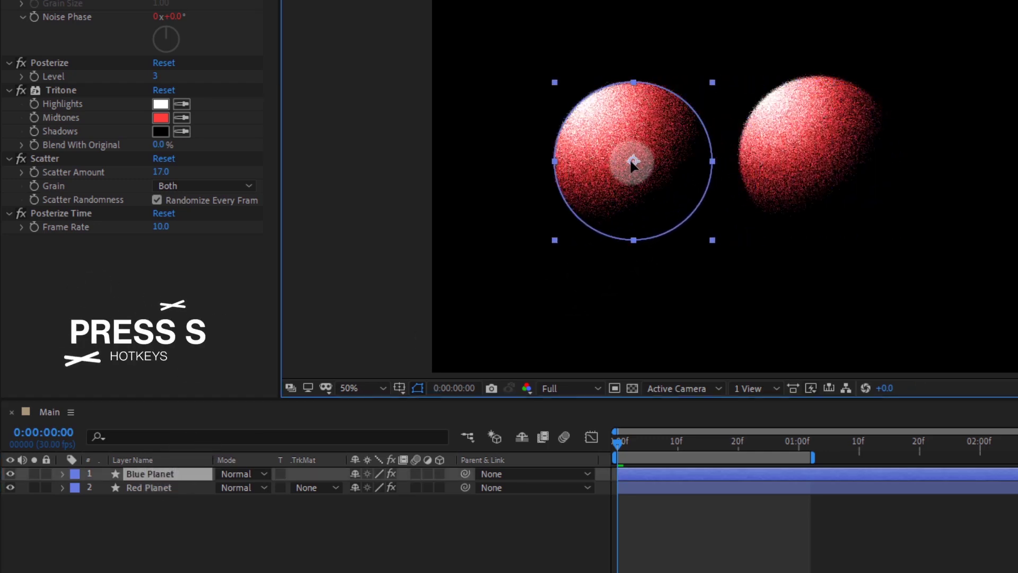
key("s")
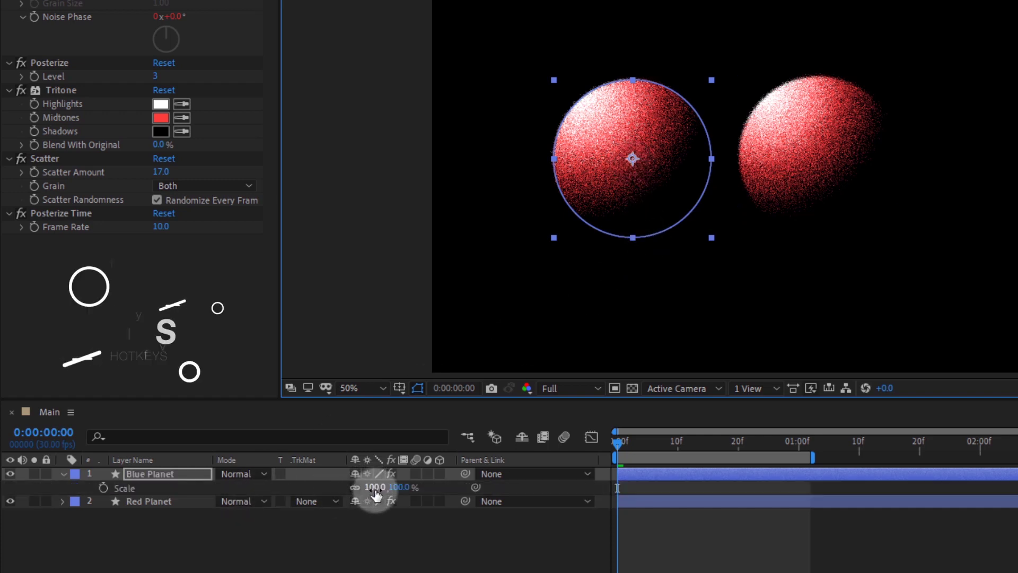
mouse_move(375, 487)
left_mouse_down()
mouse_move(326, 493)
mouse_move(391, 488)
left_mouse_up()
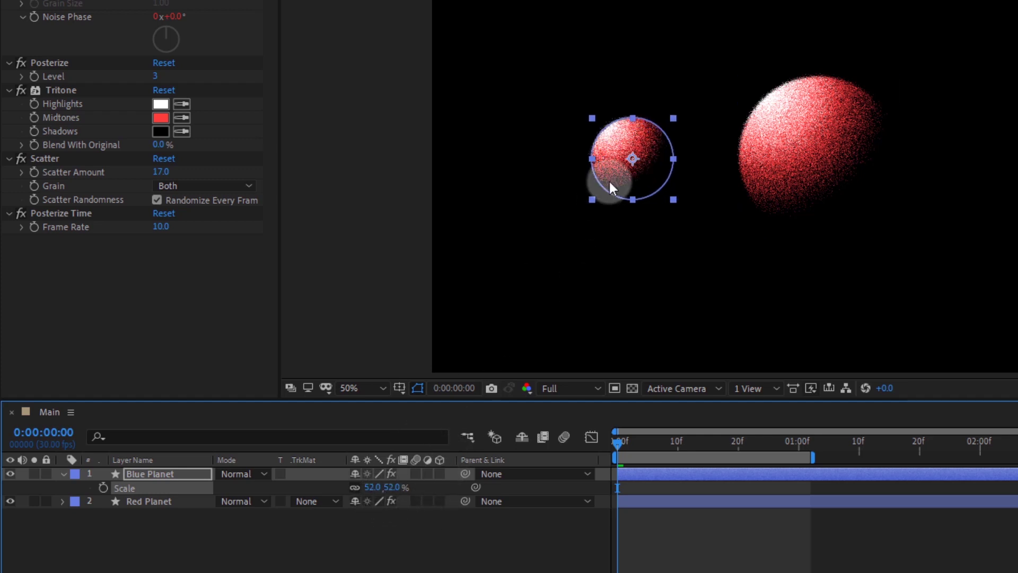
left_click_drag(632, 156, 547, 159)
left_click(647, 230)
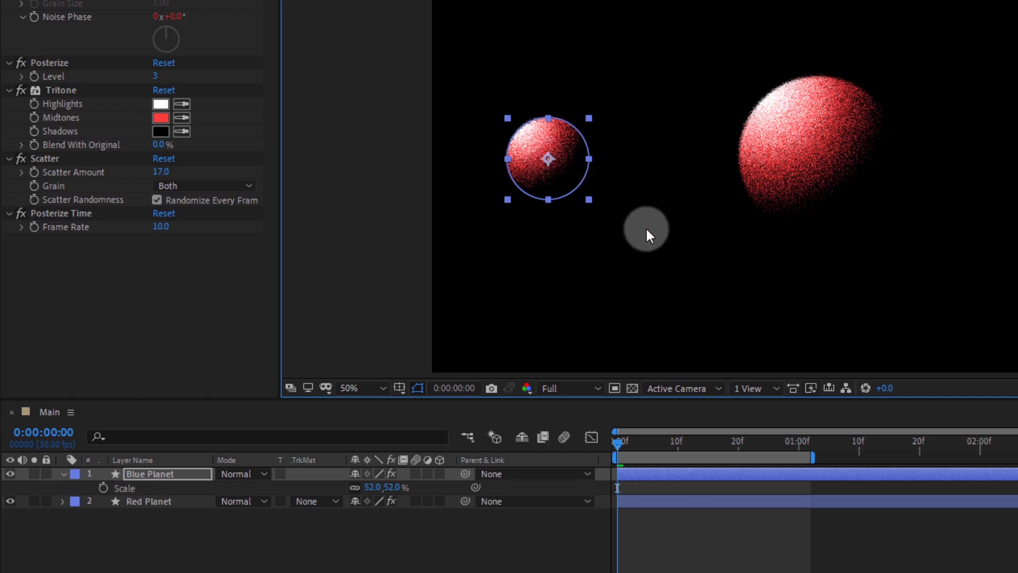
Duplicate Blue Planet and rename the copy 'Yellow Planet'.
key("ctrl+d")
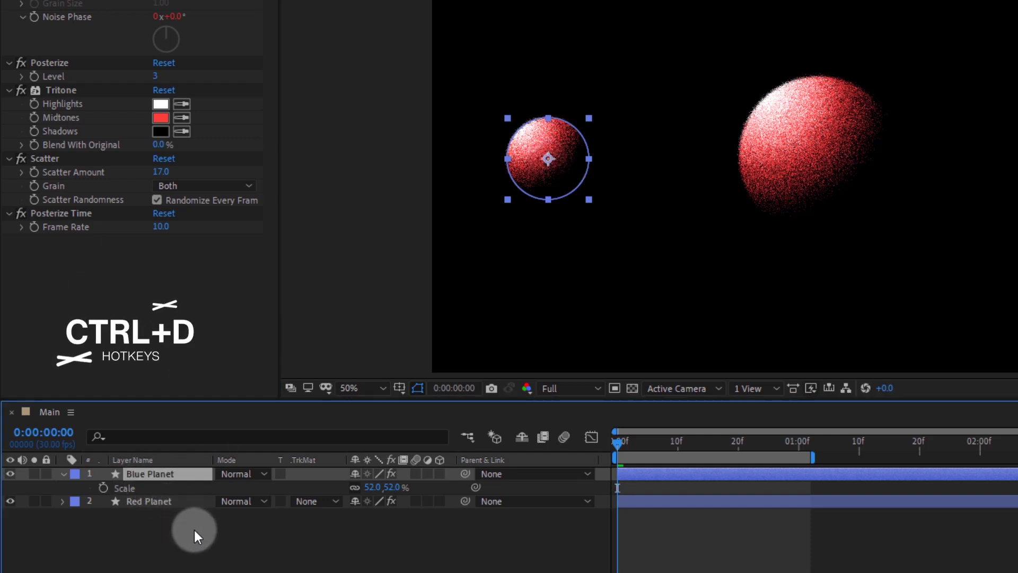
key("Return")
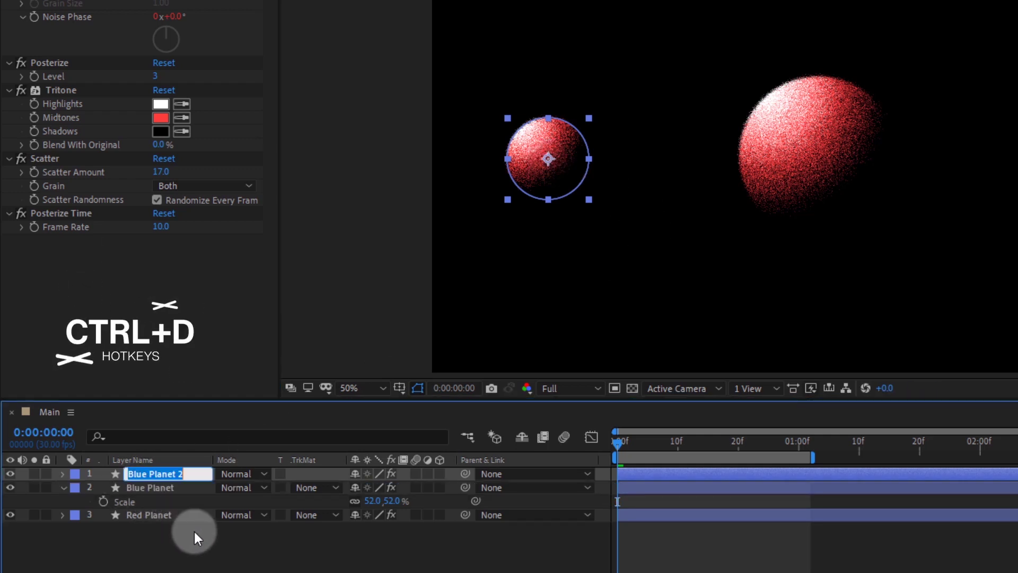
type("Yellow Planet")
left_click(189, 555)
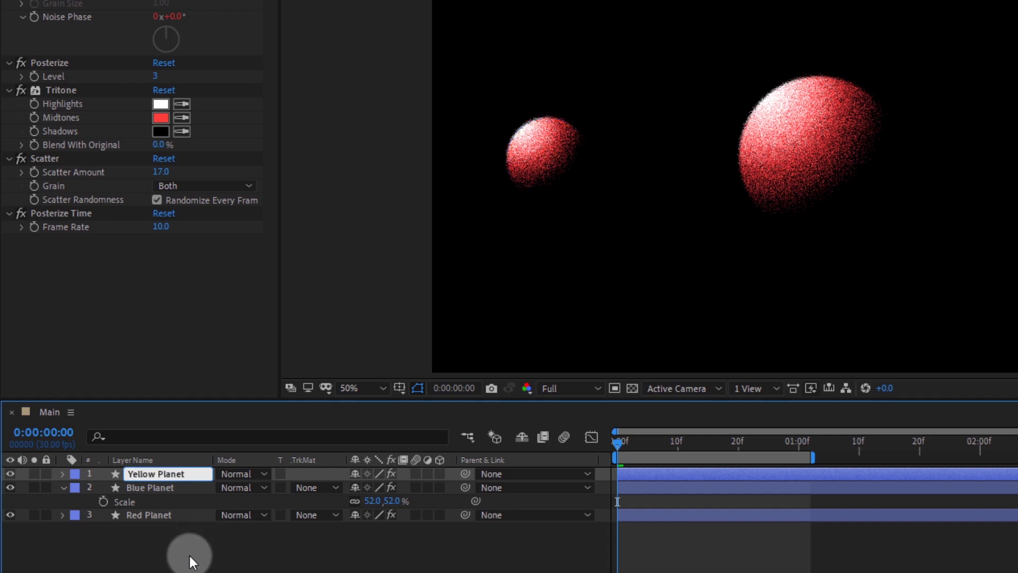
left_click(169, 477)
key("Return")
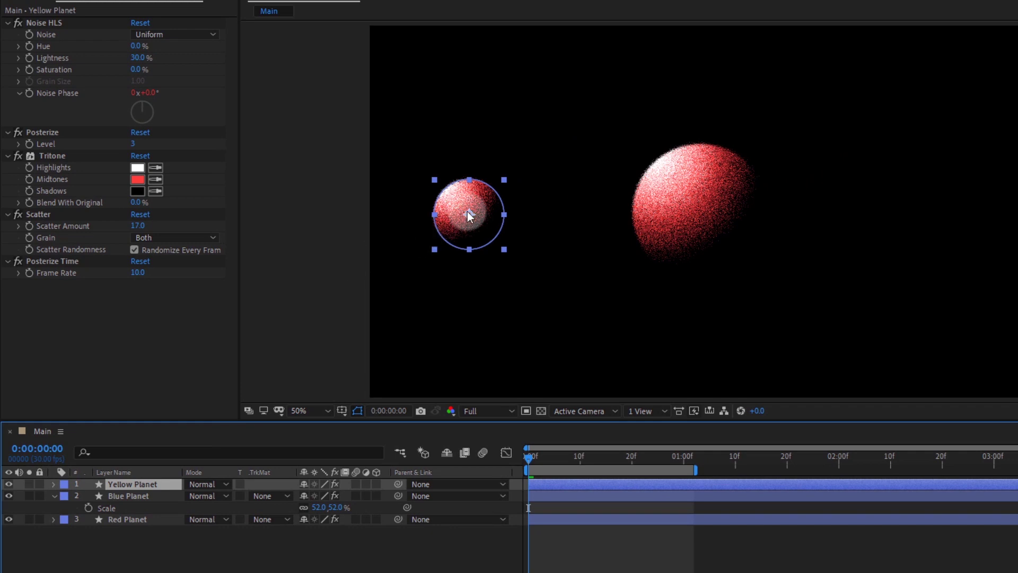
Move Yellow Planet right of the big planet and scale it to 21%.
left_click_drag(468, 213, 862, 211)
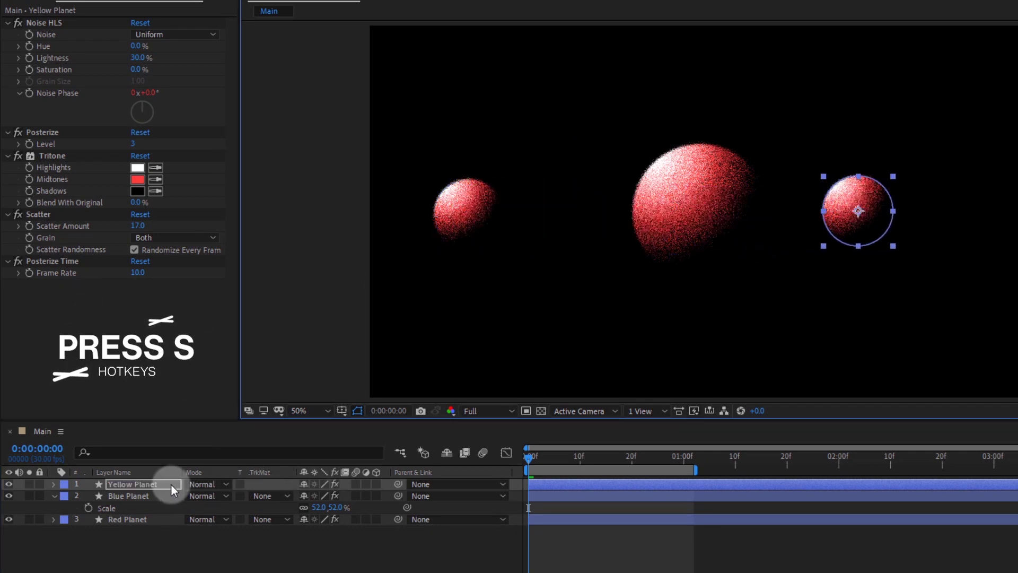
key("s")
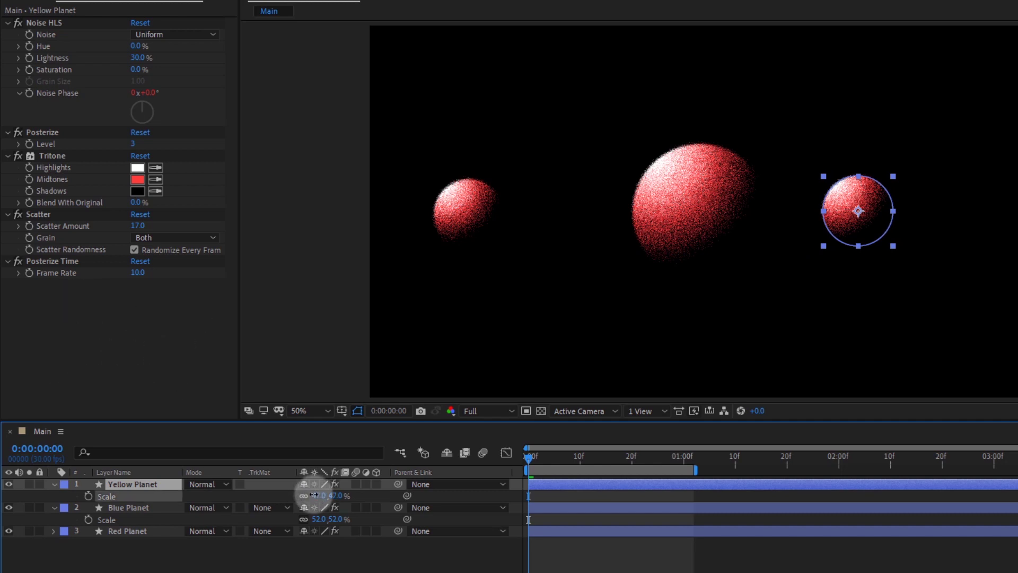
left_click_drag(314, 495, 301, 494)
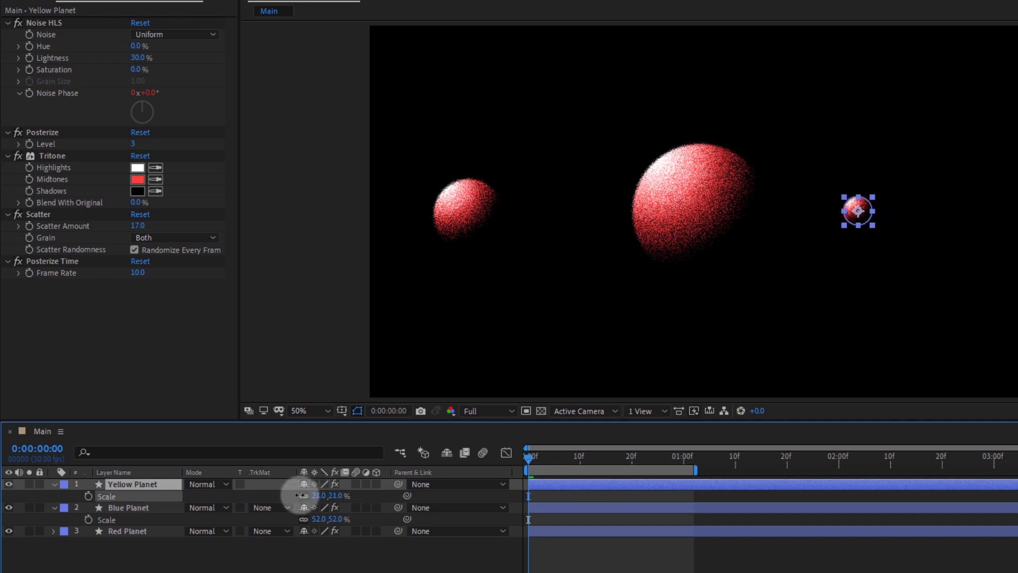
left_click(860, 346)
left_click_drag(857, 208, 869, 194)
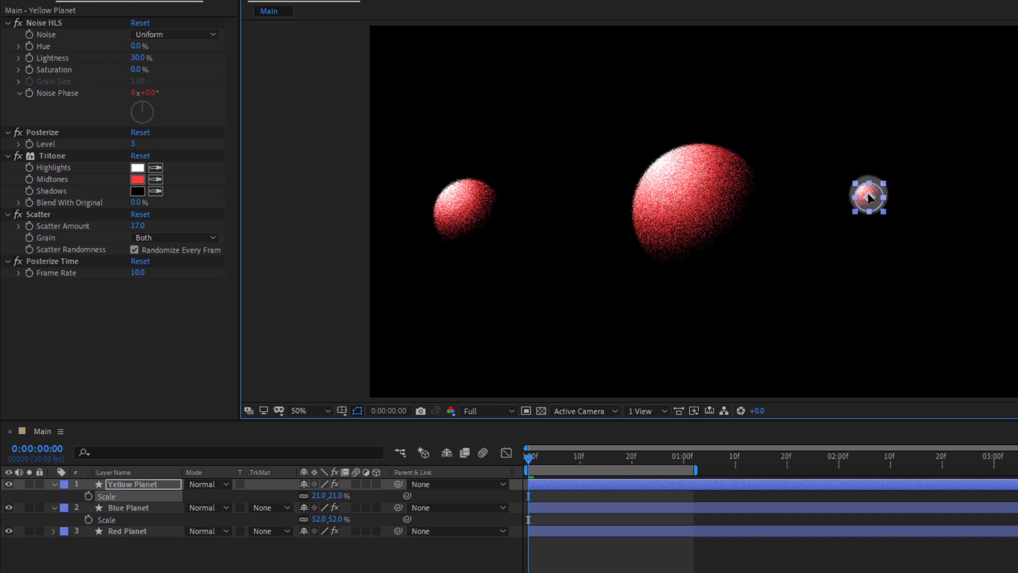
left_click(527, 306)
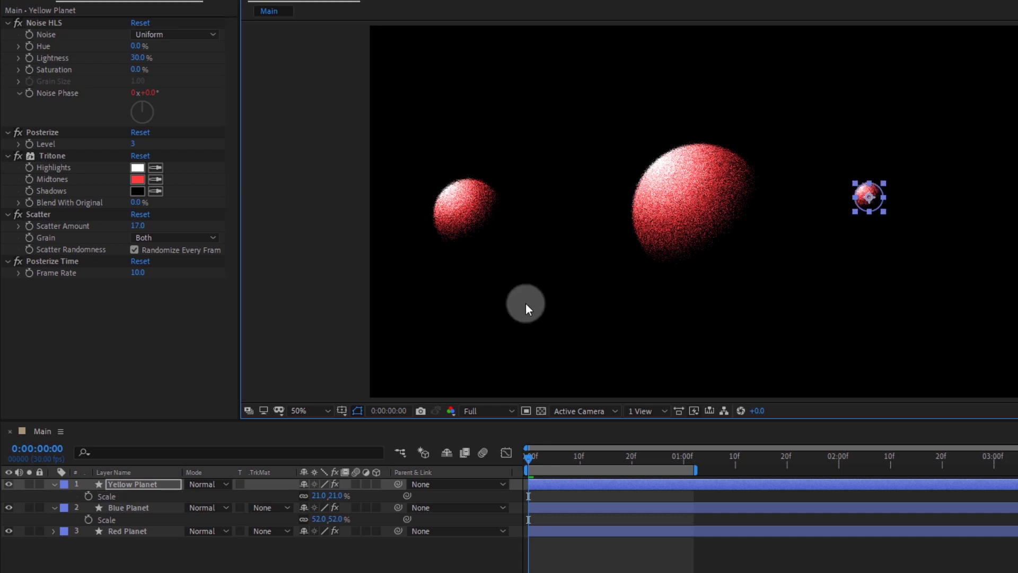
Set Blue Planet's Tritone midtones colour to light blue 3DC6FF.
left_click(135, 507)
left_click(135, 180)
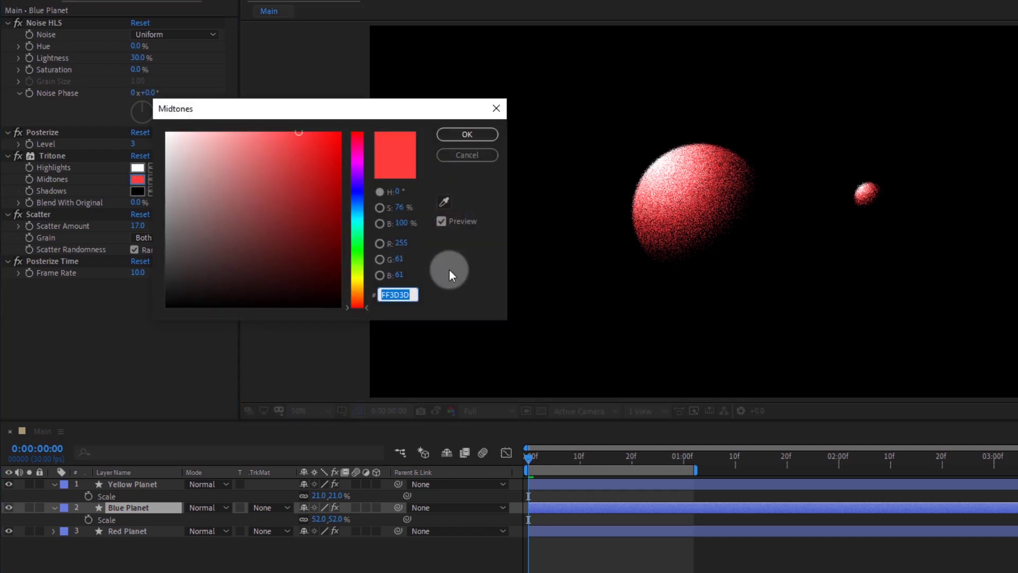
type("3DC6FF")
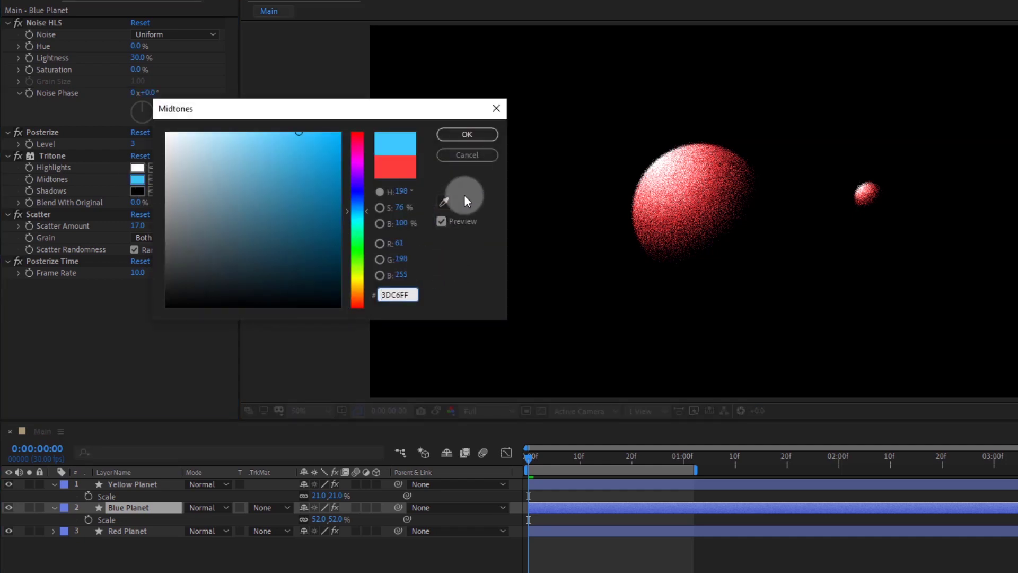
left_click(476, 136)
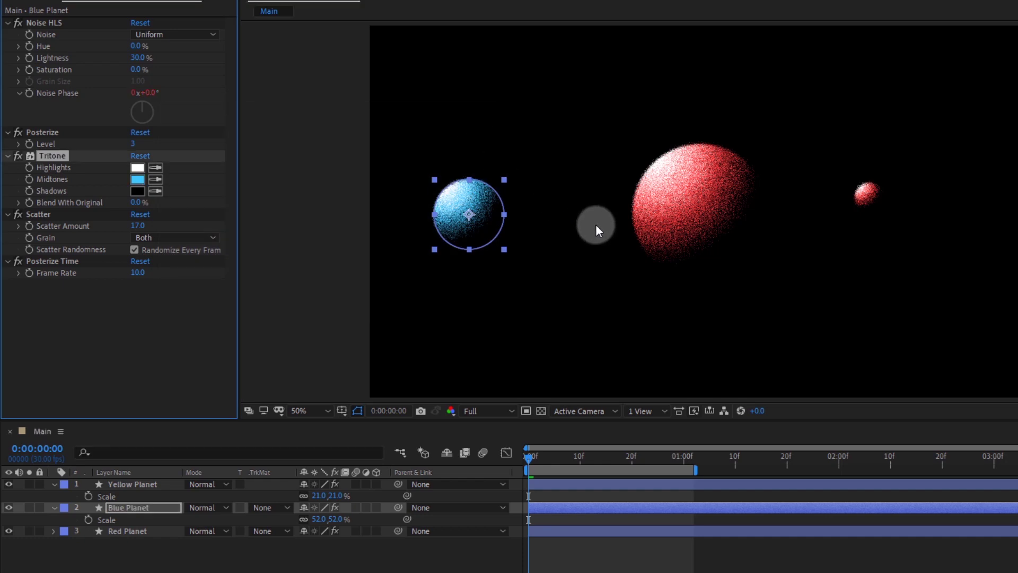
Set Yellow Planet's Tritone midtones colour to yellow (EBFF0E).
left_click(148, 485)
left_click(137, 179)
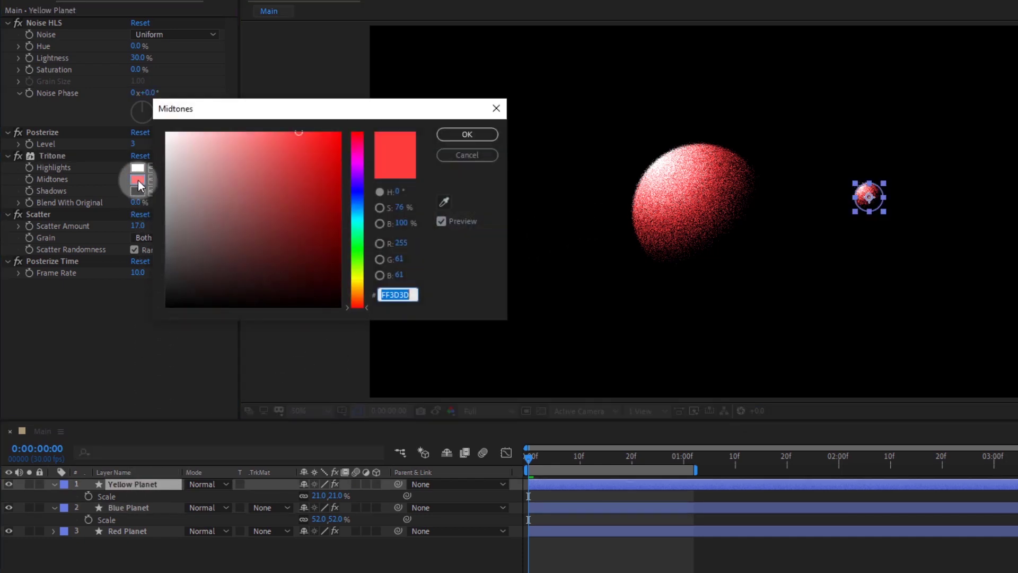
type("EFF3D")
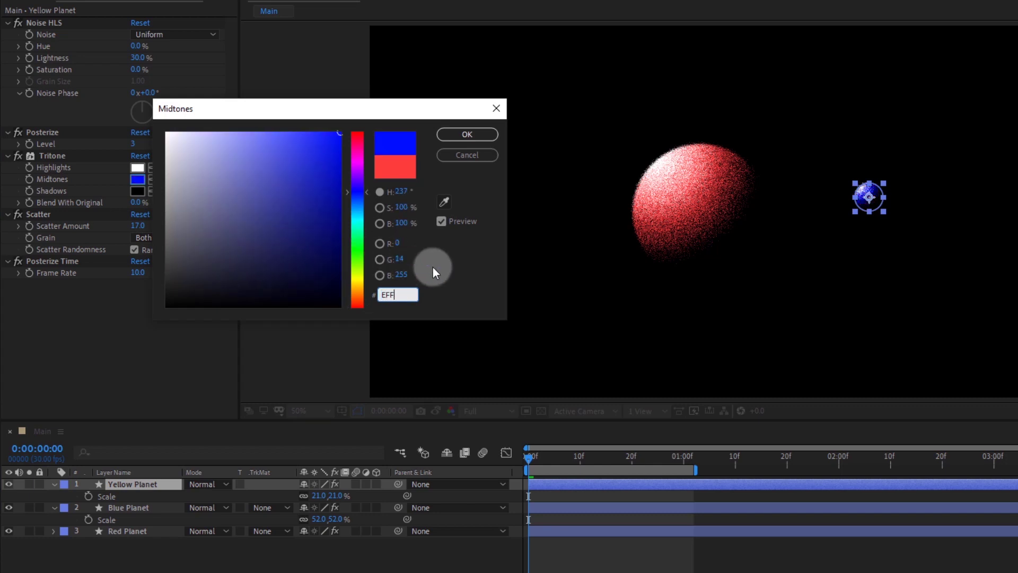
left_click_drag(364, 247, 364, 279)
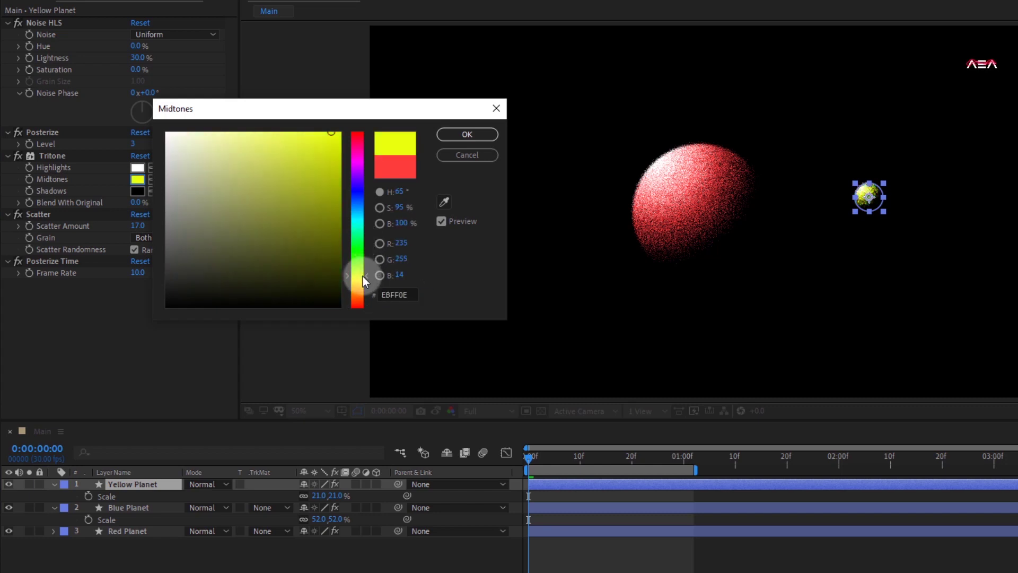
left_click(460, 136)
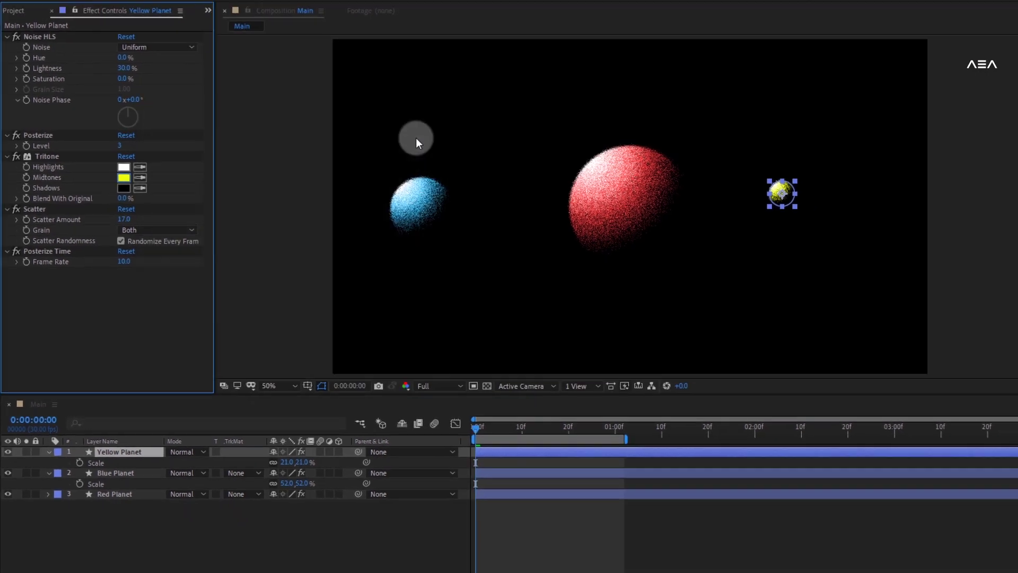
Nudge the blue planet slightly lower and the yellow planet slightly up.
left_click(839, 225)
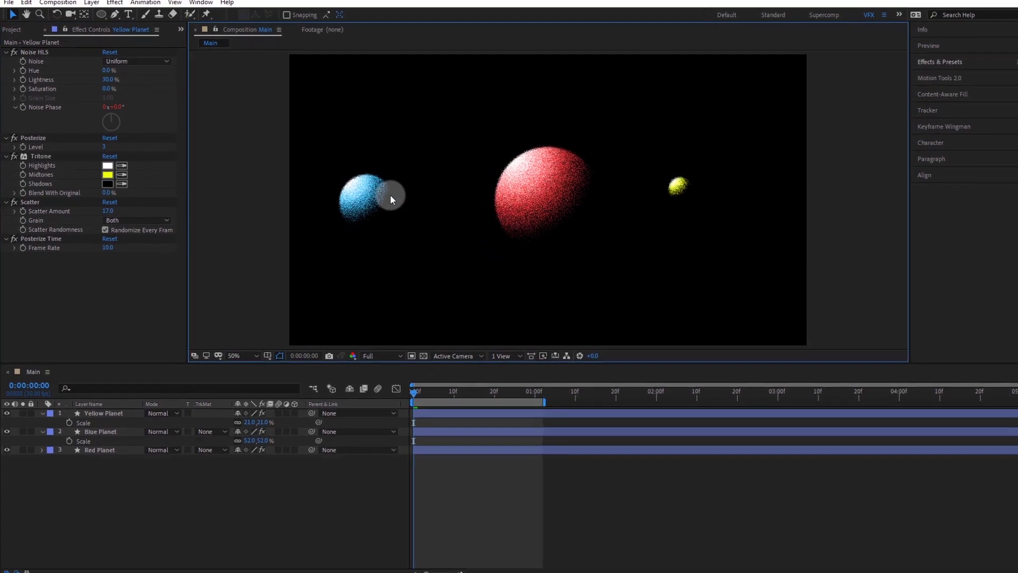
left_click(366, 197)
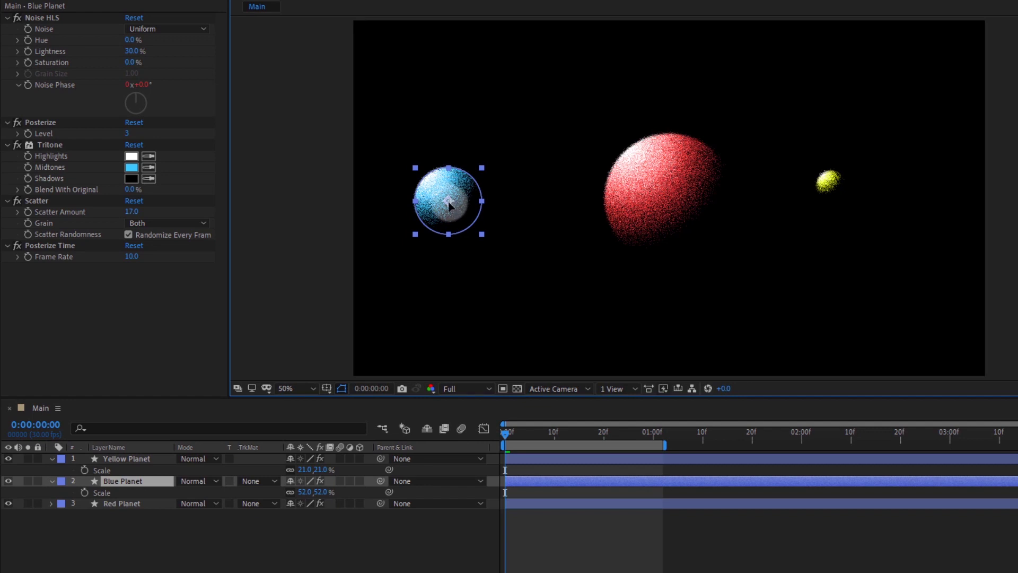
left_click_drag(450, 202, 450, 208)
left_click_drag(824, 196, 825, 187)
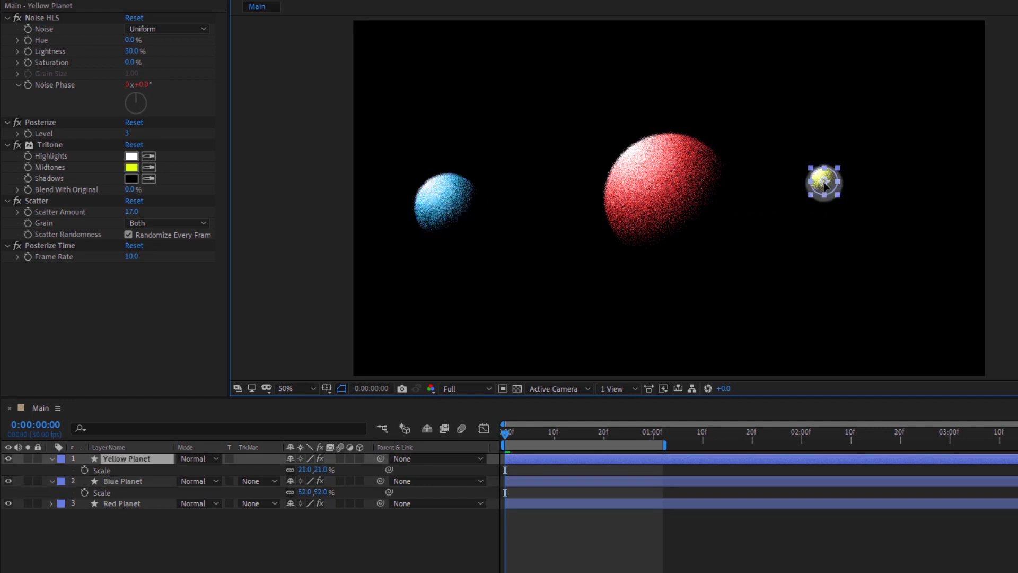
left_click(249, 445)
Set Blue Planet's scale to 48% and collapse its properties.
left_click(129, 485)
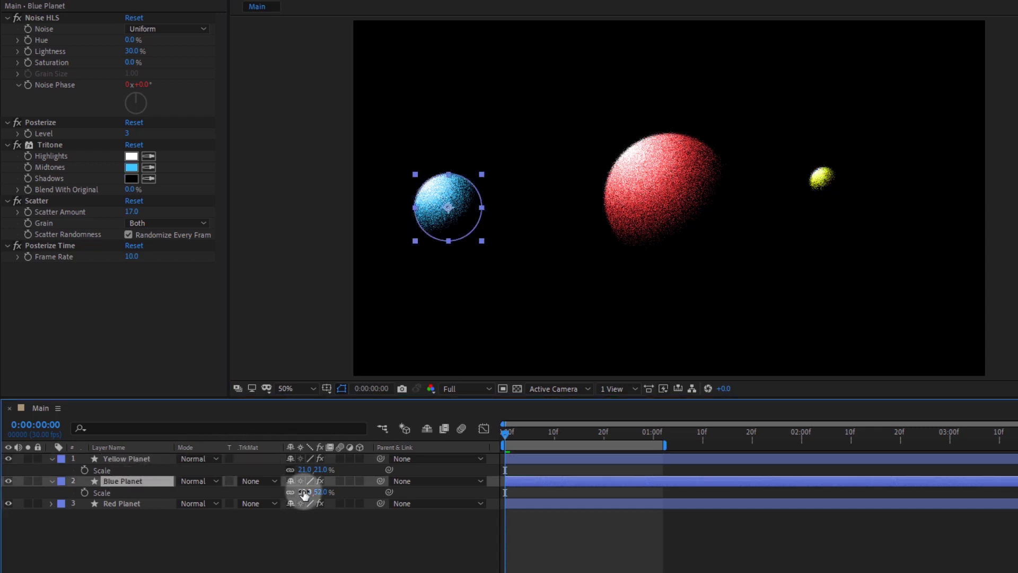
left_click(305, 492)
type("8")
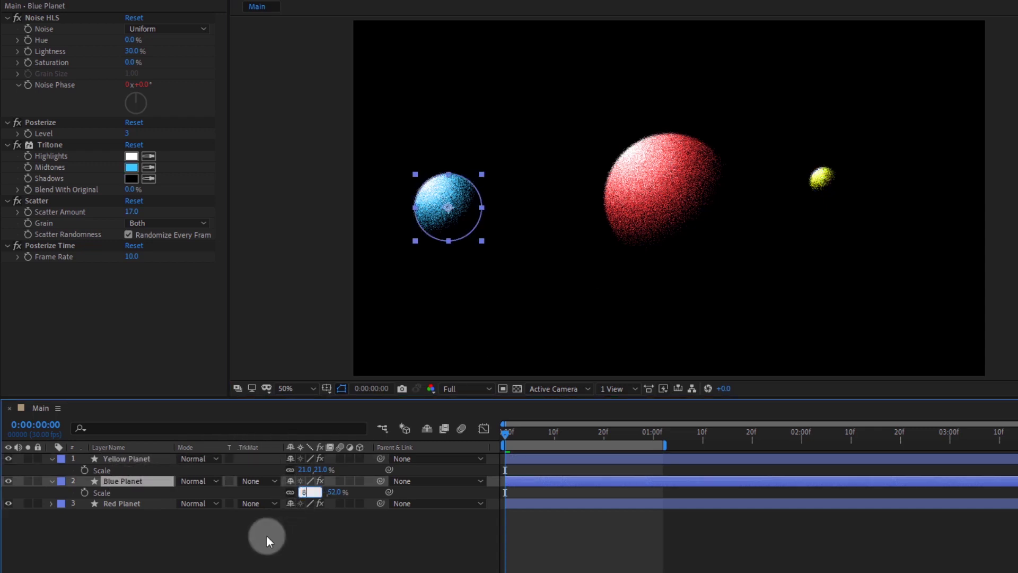
key("BackSpace")
type("4")
type("8")
left_click(269, 536)
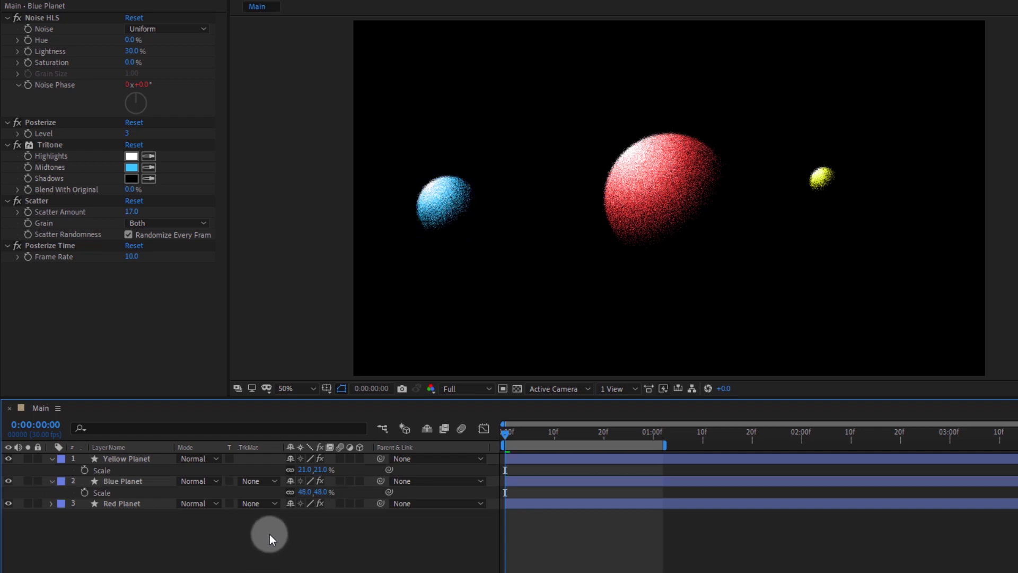
left_click(64, 483)
left_click(51, 481)
left_click(50, 470)
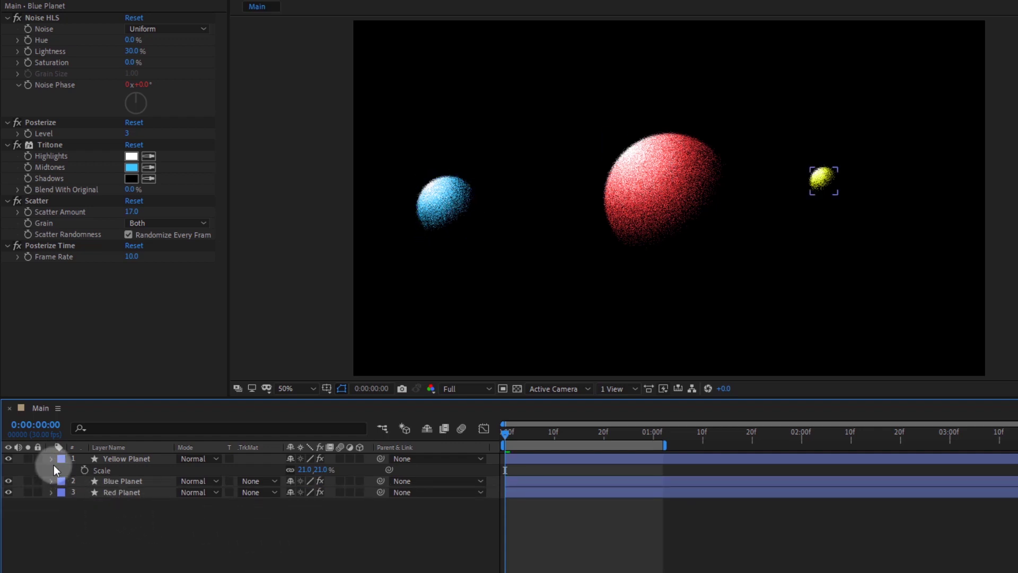
Collapse Yellow Planet and turn on the 3D Layer switch for all three planets.
left_click(51, 459)
left_click(132, 507)
left_click(295, 480)
left_click(361, 458)
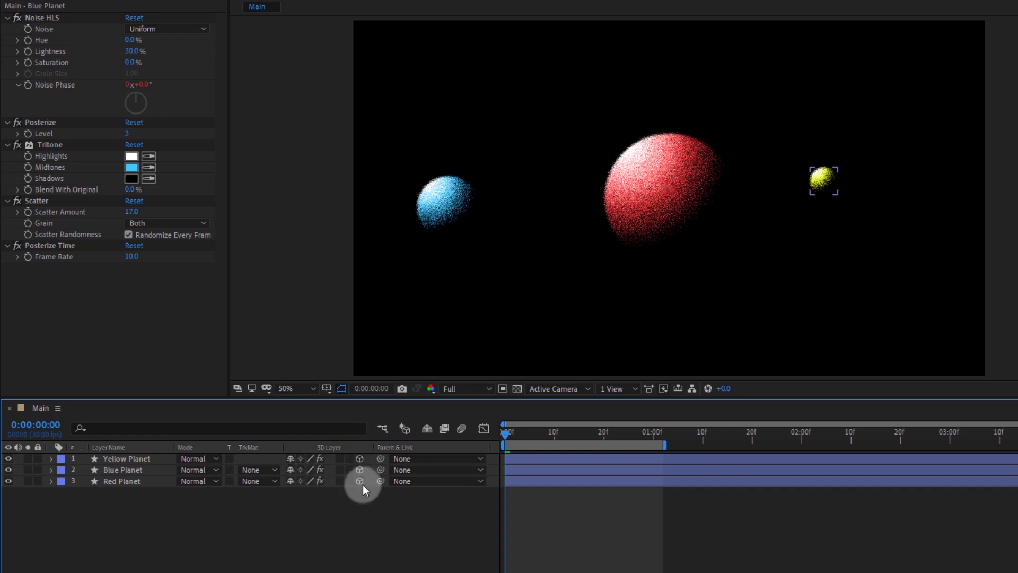
left_click(361, 483)
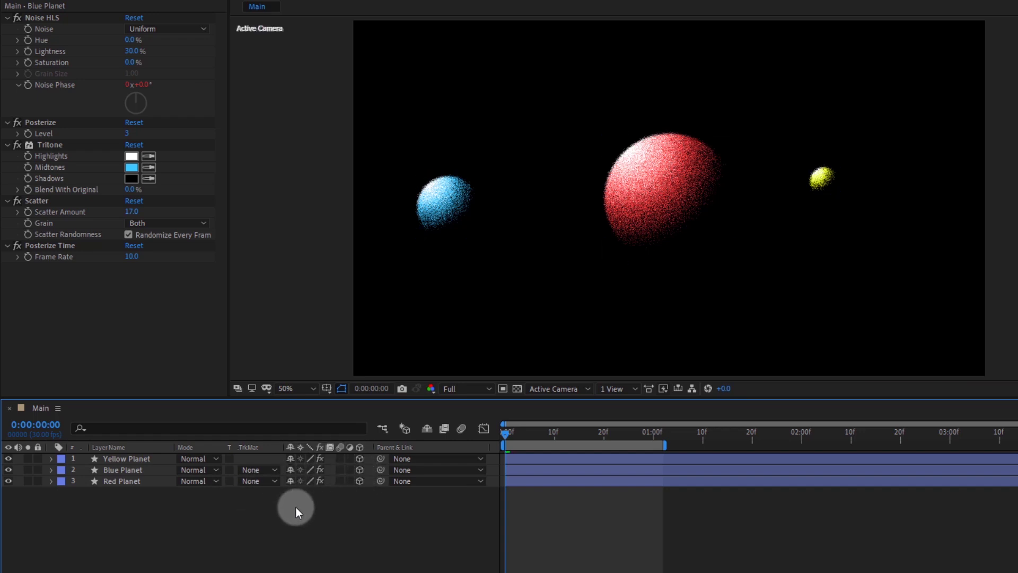
Add a new 35mm two-node camera, Camera 1, to the composition.
right_click(170, 498)
mouse_move(206, 506)
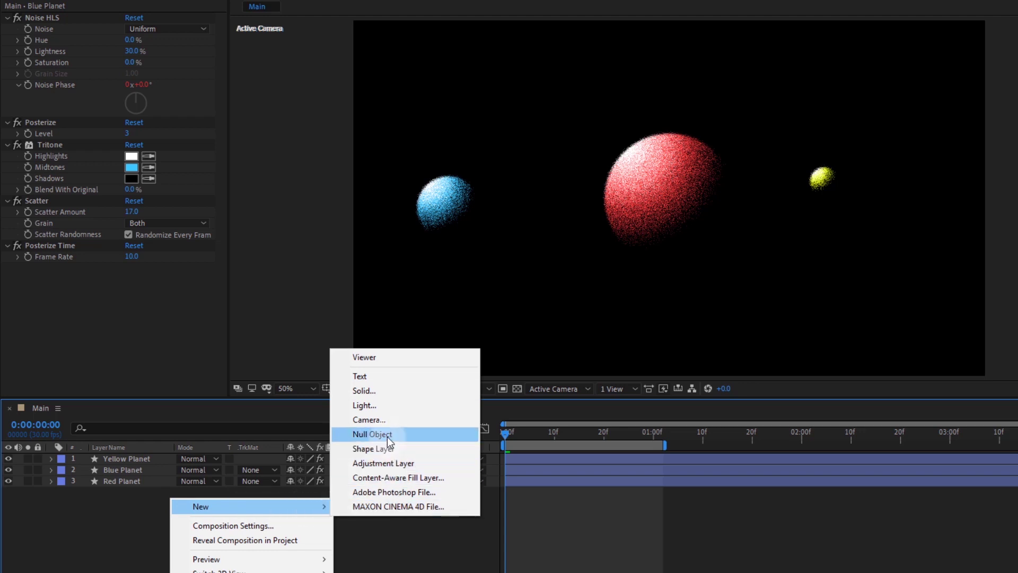
left_click(387, 417)
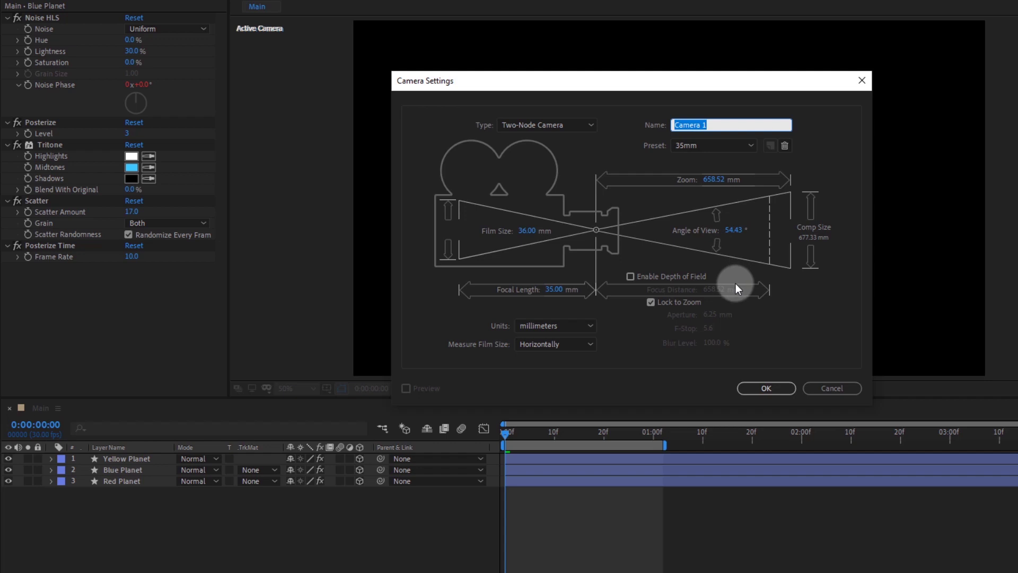
left_click(767, 388)
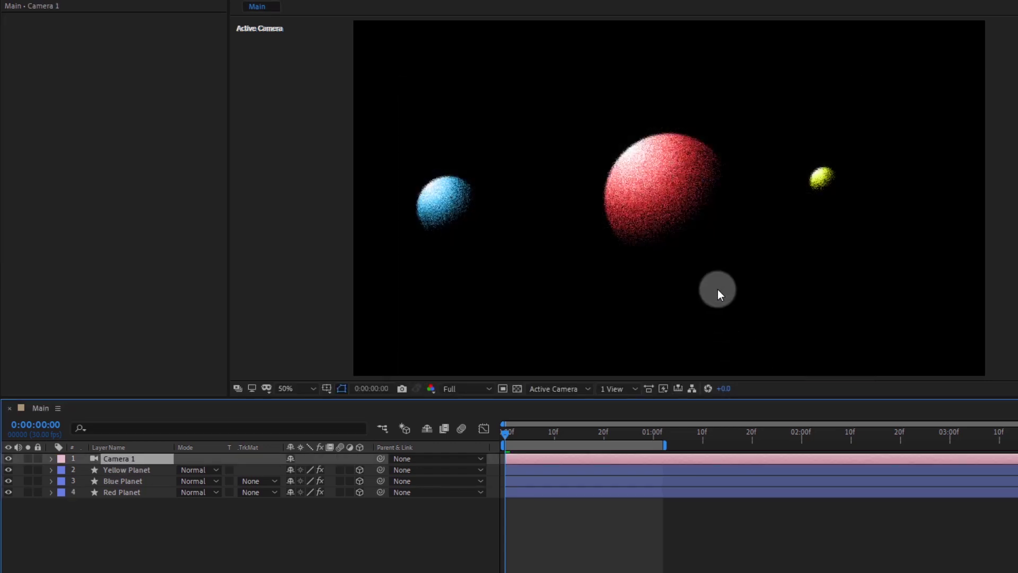
Split the viewer into 2 Views - Horizontal with Custom View 3 on the left.
left_click(633, 390)
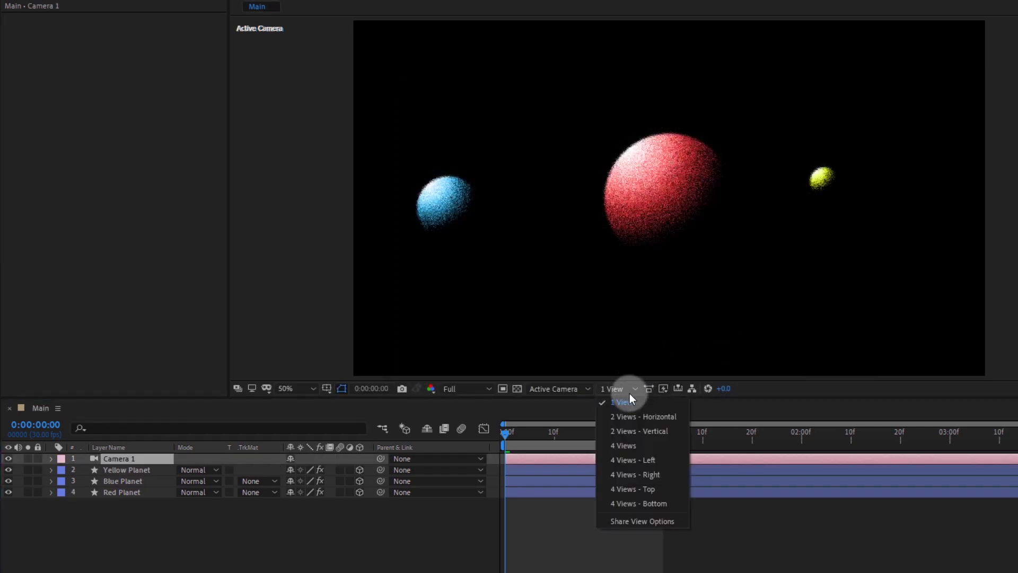
left_click(630, 415)
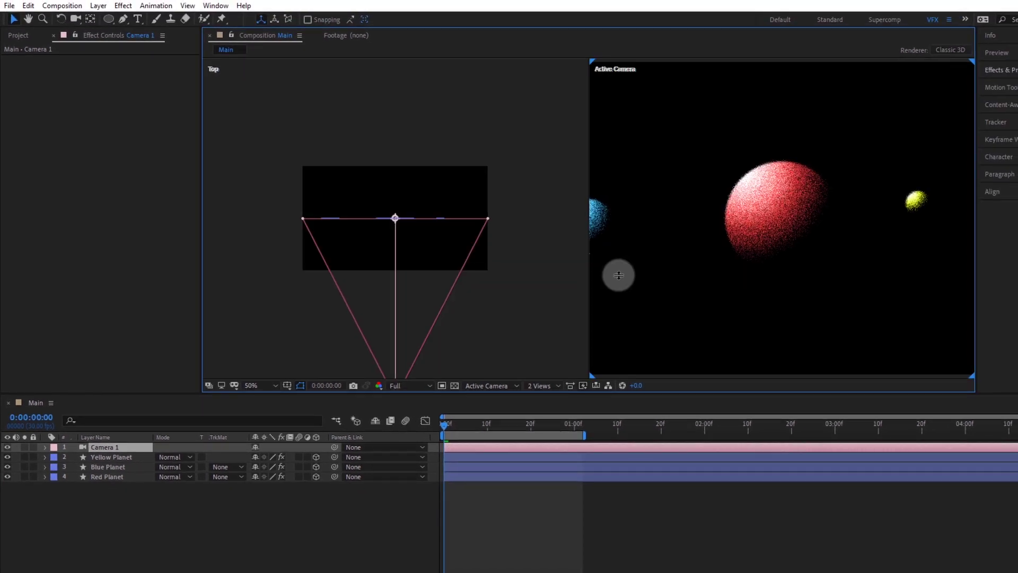
left_click(531, 287)
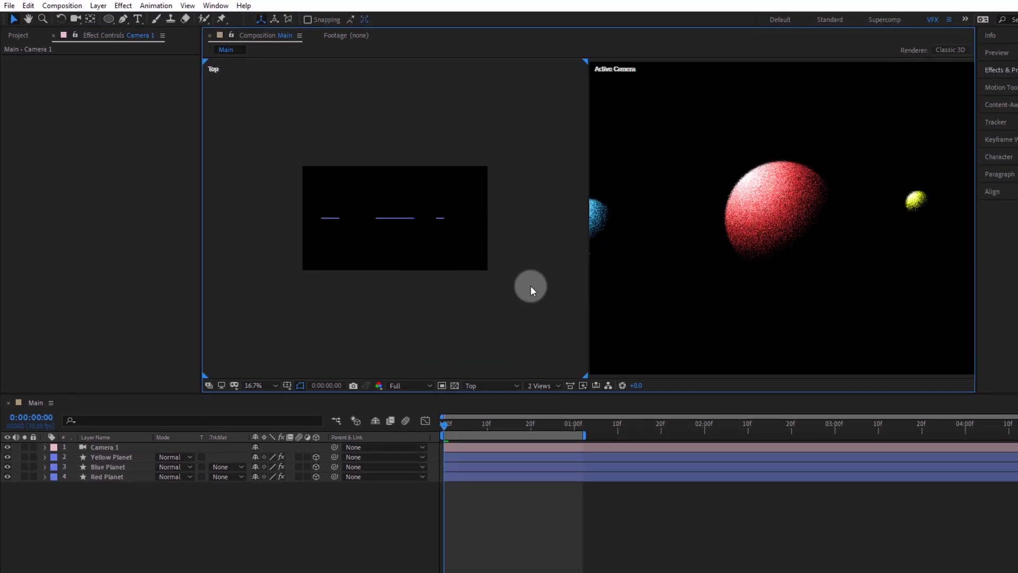
left_click(501, 384)
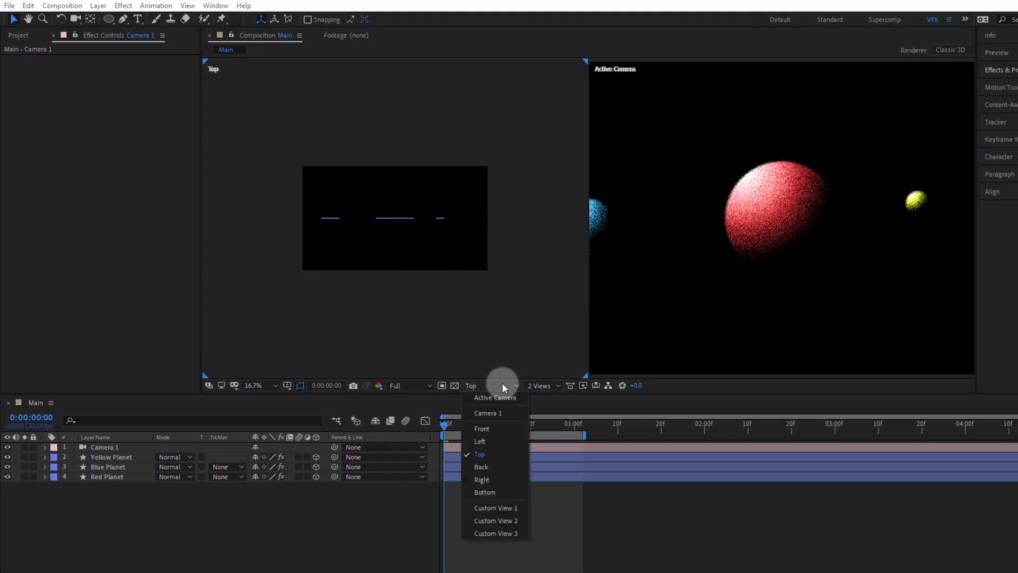
left_click(499, 521)
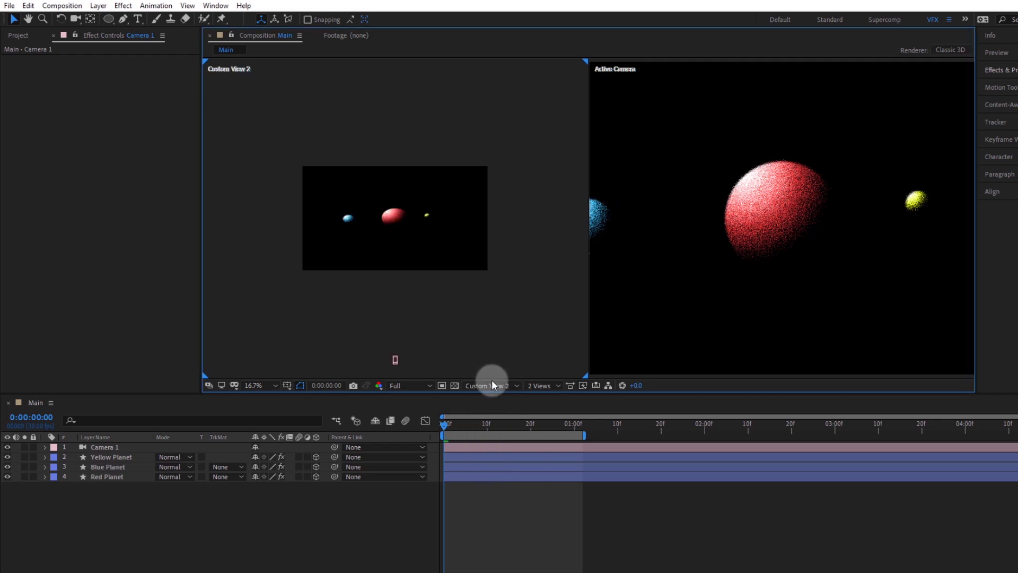
left_click(492, 384)
left_click(489, 532)
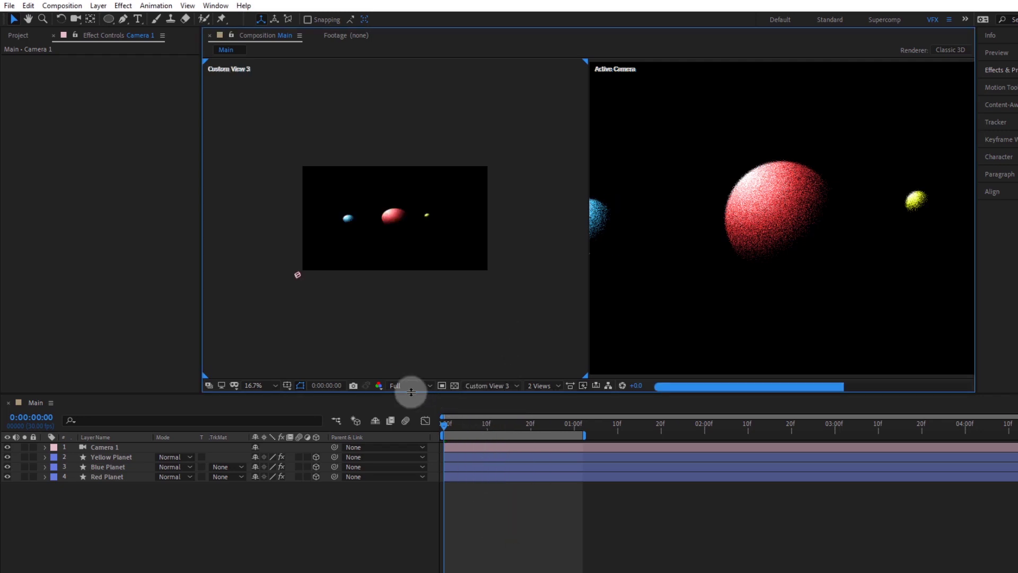
Turn on the transparency grid and zoom both views to 33.3%.
left_click(454, 386)
key("period")
key("period")
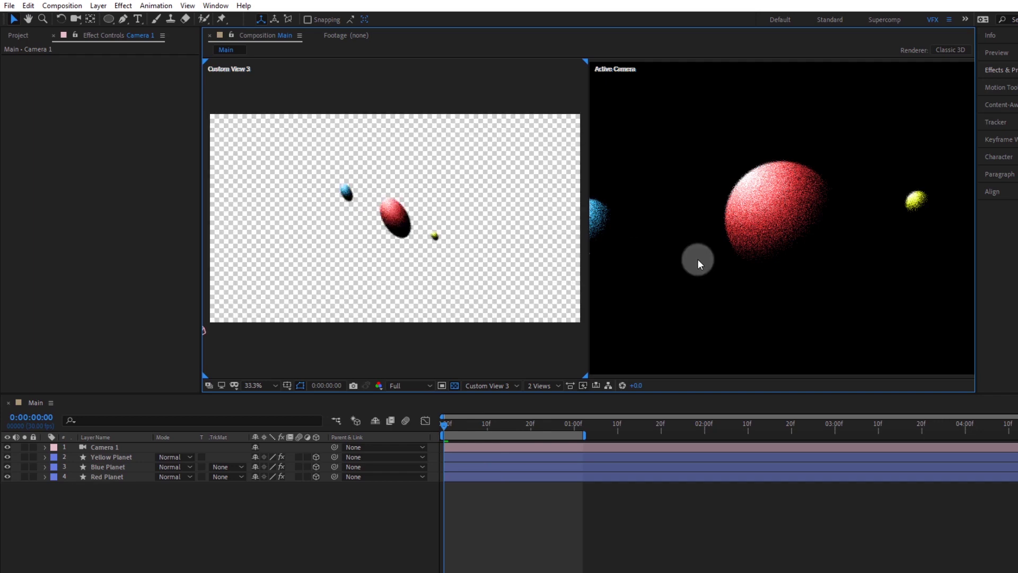
left_click(763, 323)
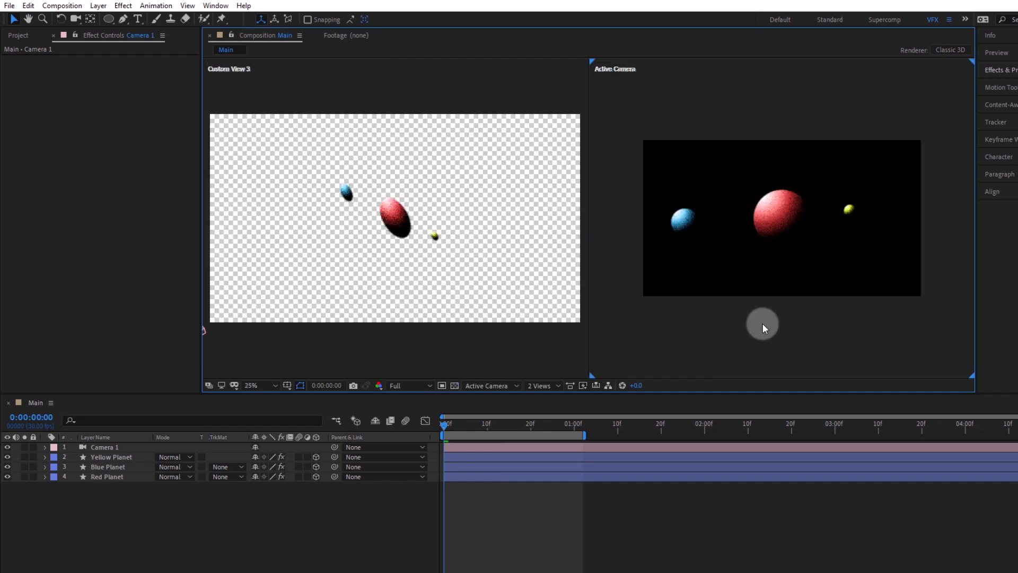
key("shift+slash")
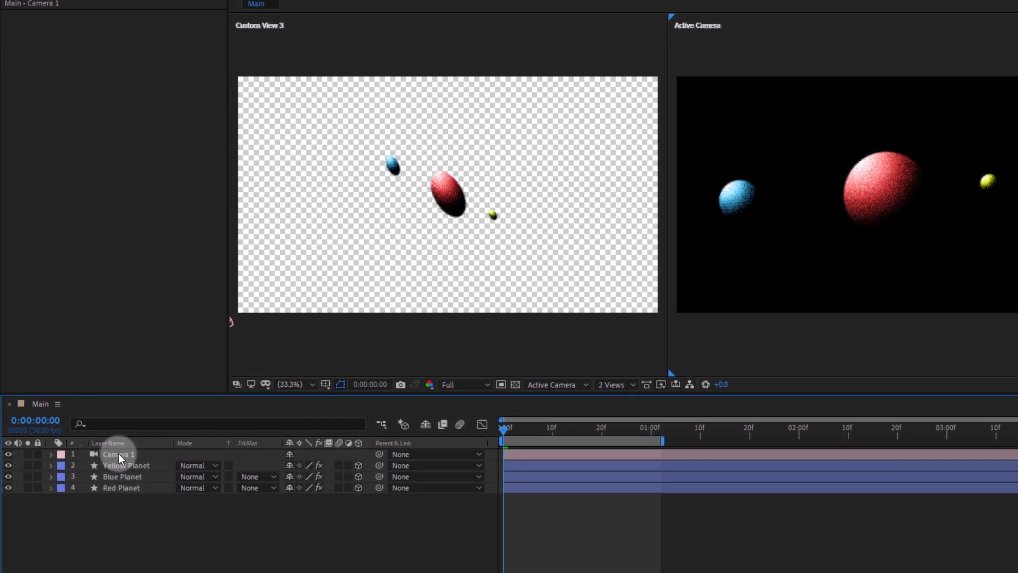
Create an orbit null for Camera 1 and rename it 'Null'.
left_click(104, 447)
right_click(119, 453)
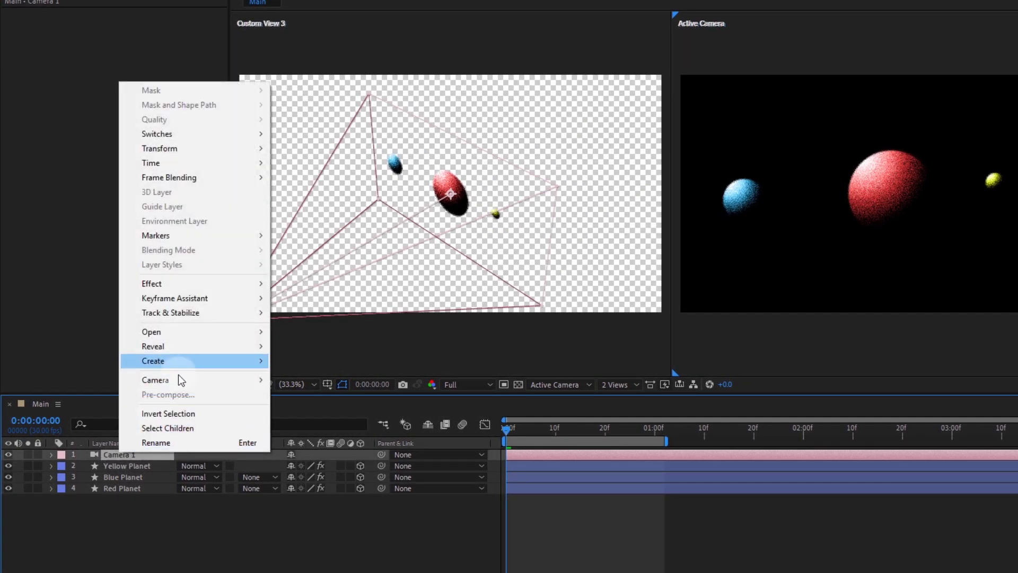
mouse_move(180, 381)
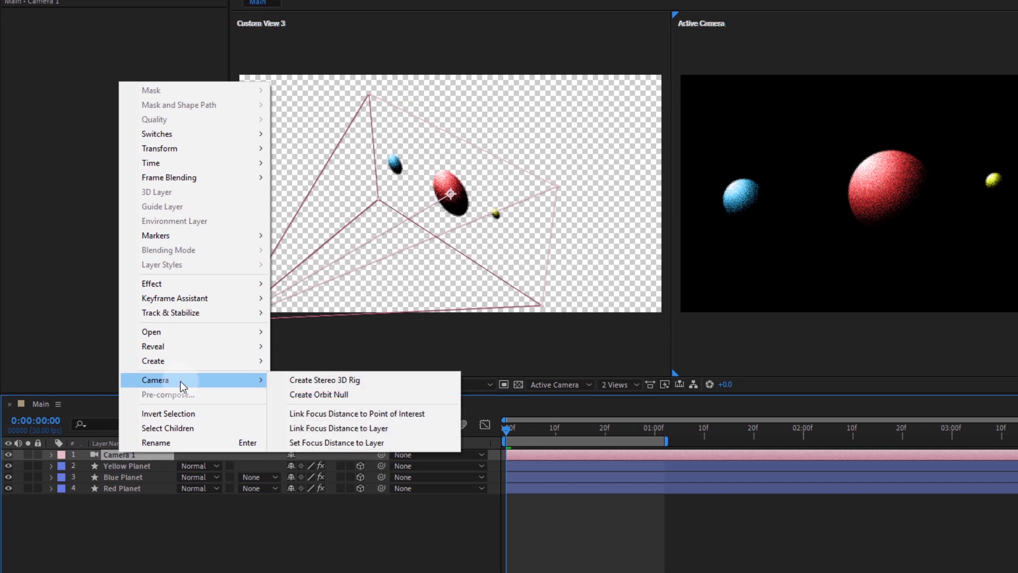
left_click(323, 395)
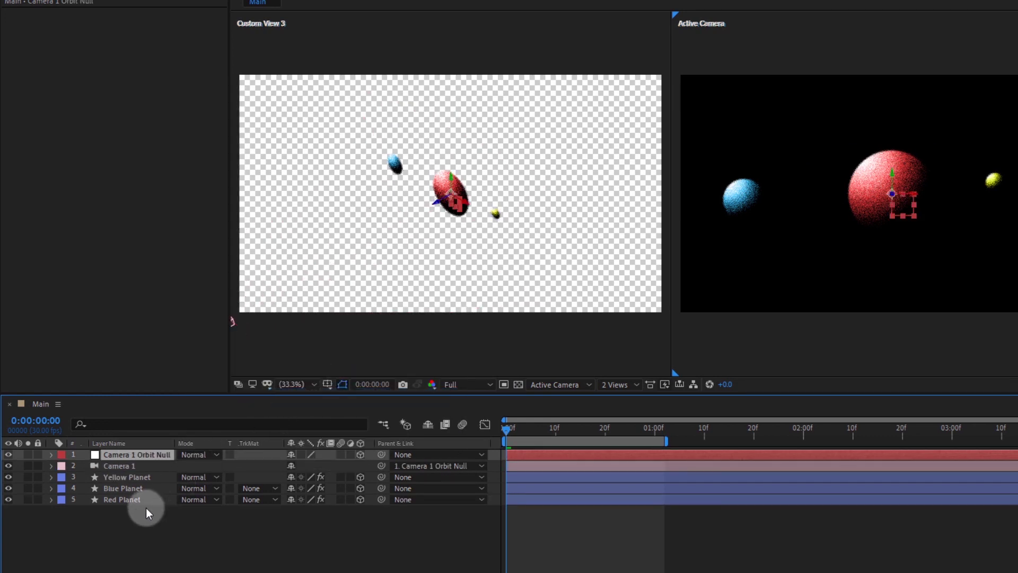
key("Return")
type("Null")
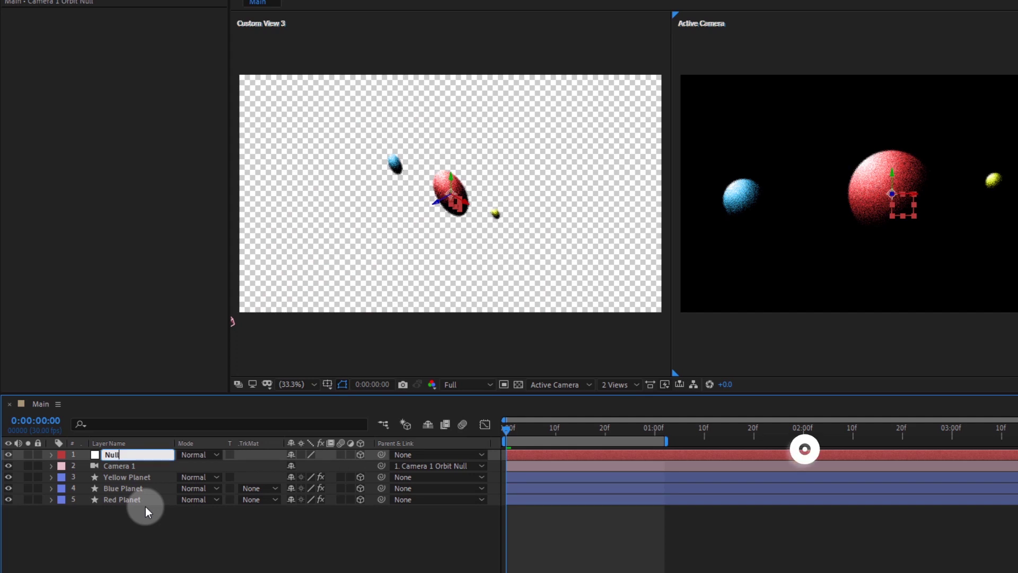
key("Return")
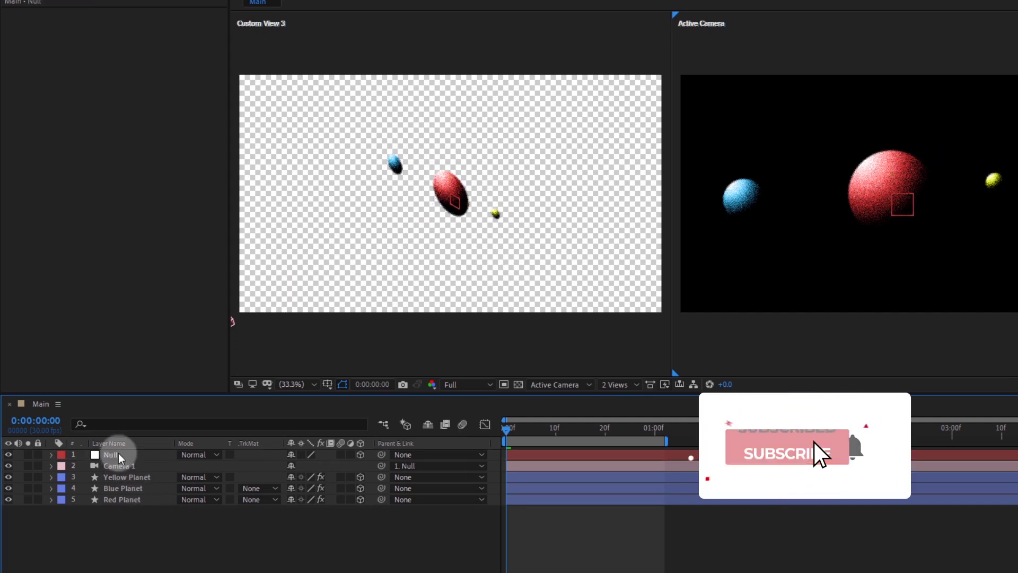
left_click(119, 454)
left_click(136, 487)
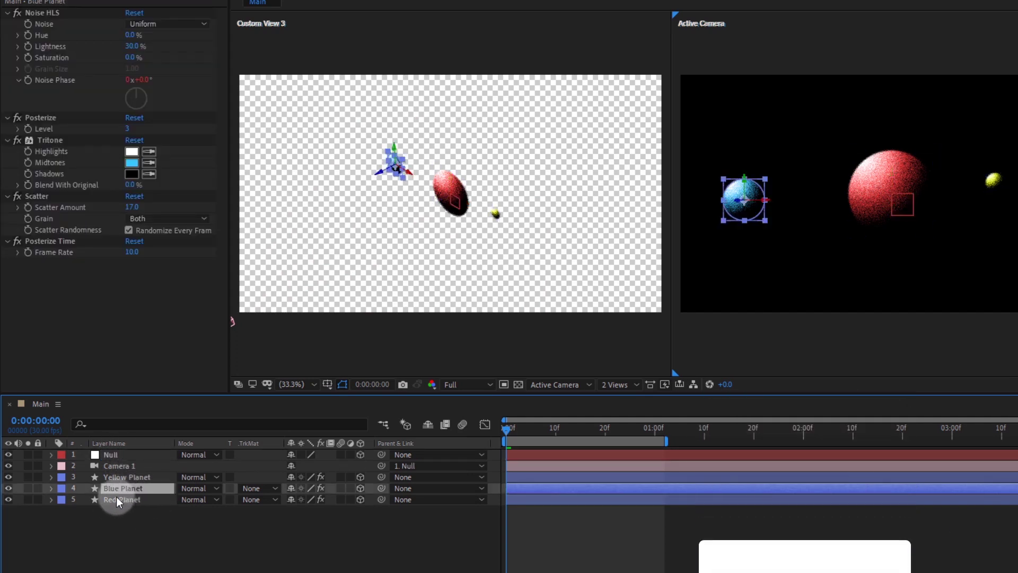
left_click(129, 500)
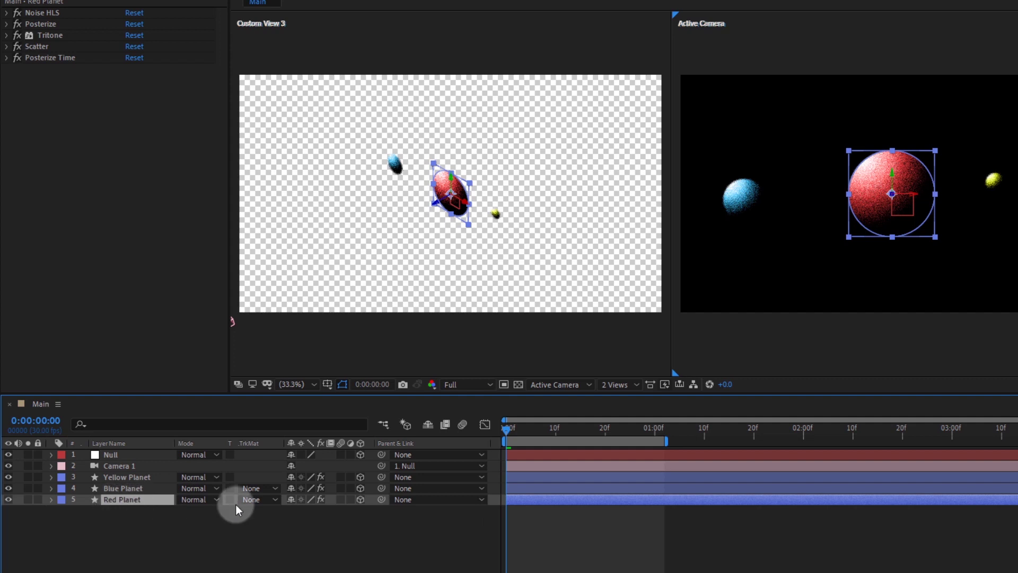
Pick-whip the Red Planet layer's parent to the Null layer.
right_click(381, 442)
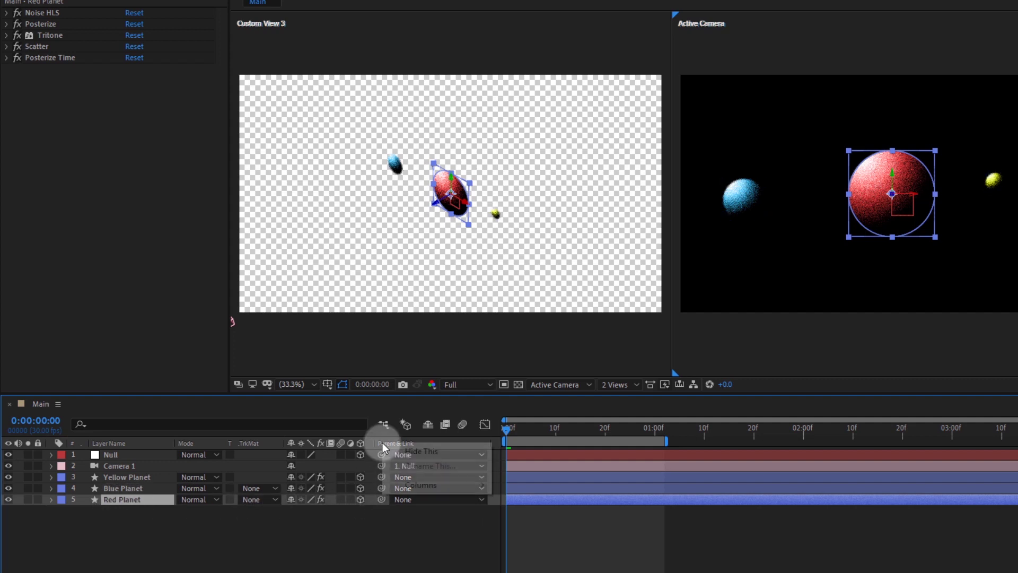
mouse_move(403, 487)
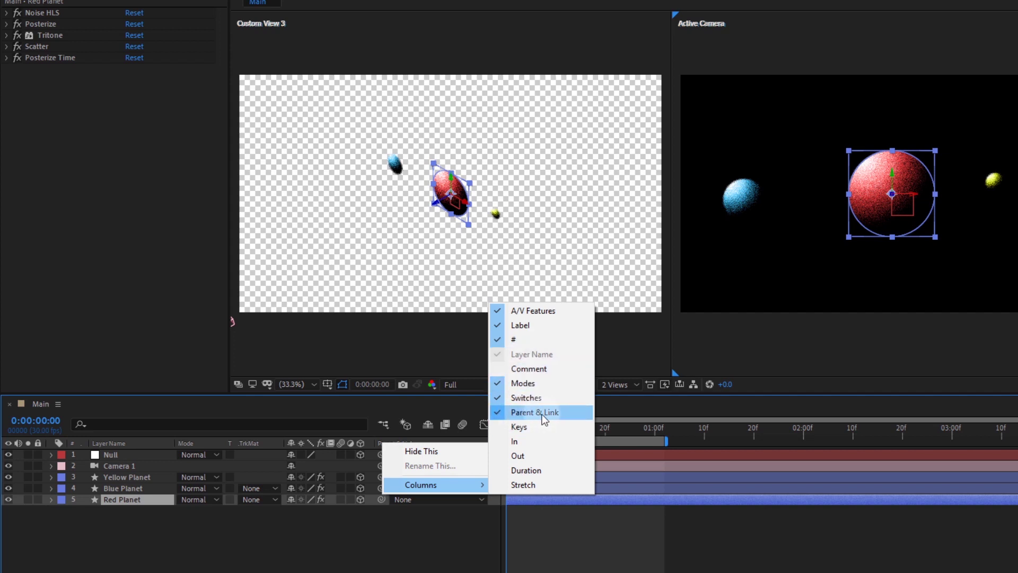
left_click(400, 514)
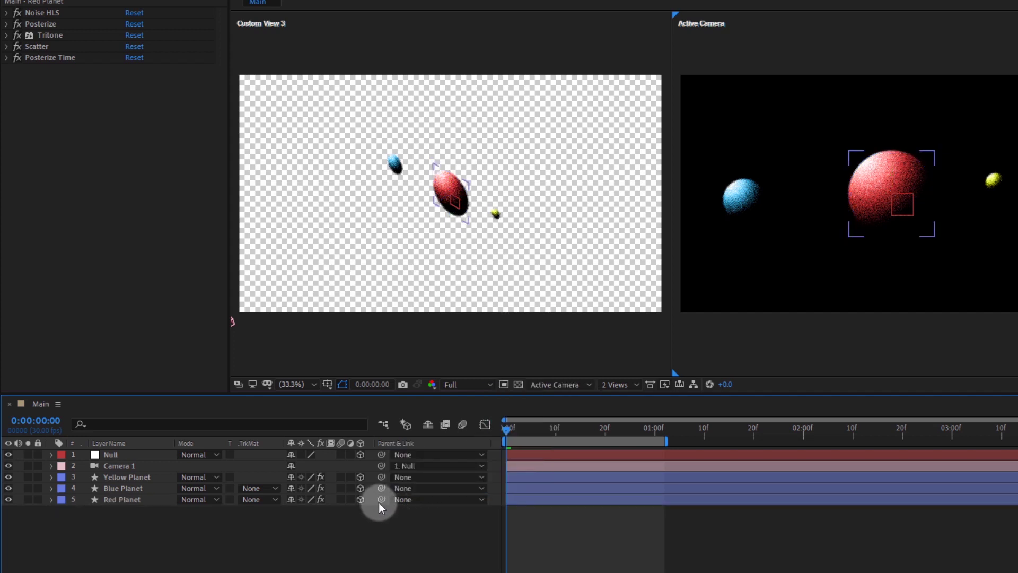
left_click_drag(378, 501, 224, 486)
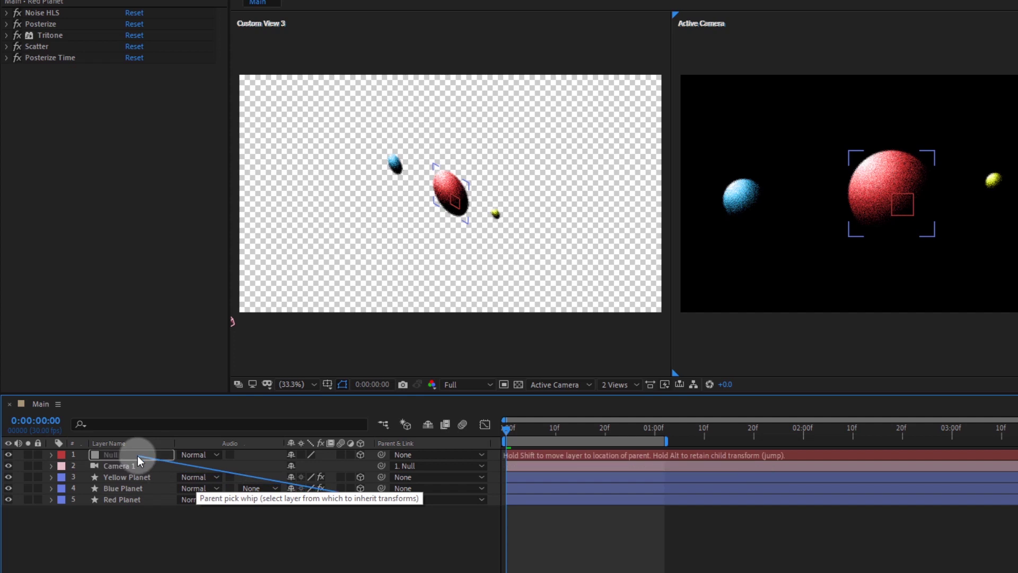
left_click_drag(144, 460, 137, 455)
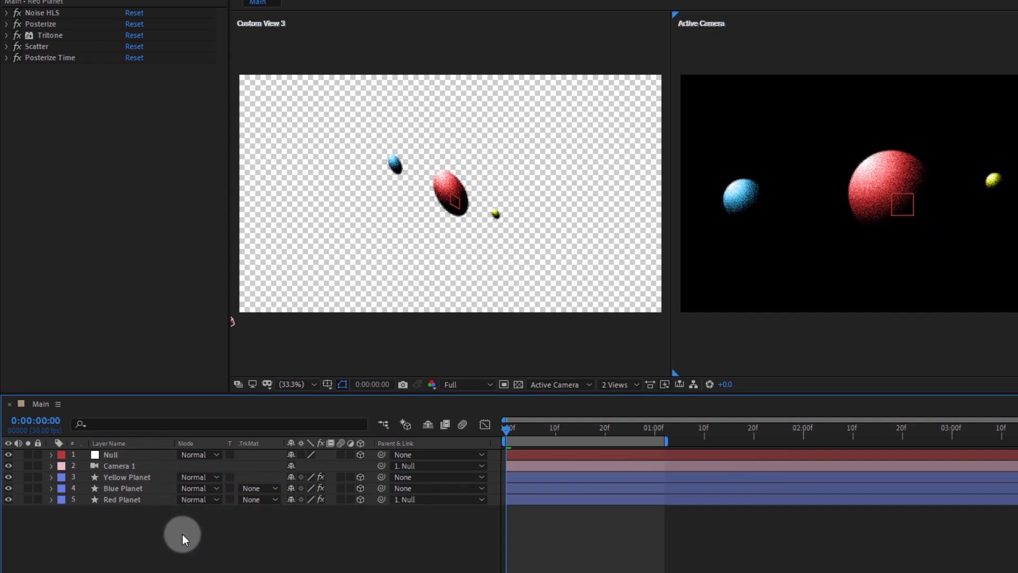
Keyframe the Null's Y Rotation from 0x at 0:00 to 1x at 1:00.
left_click(120, 456)
key("r")
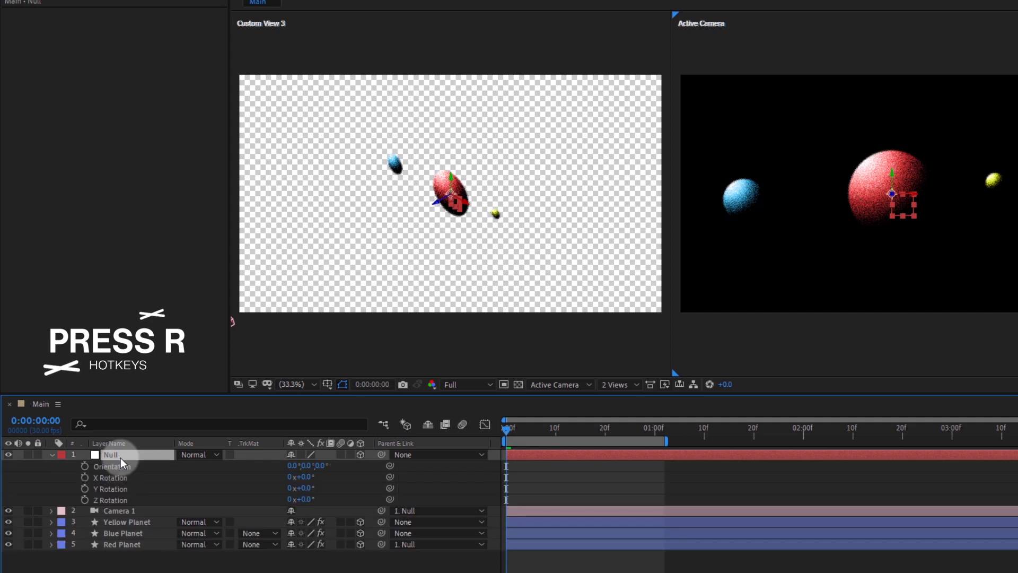
left_click(84, 489)
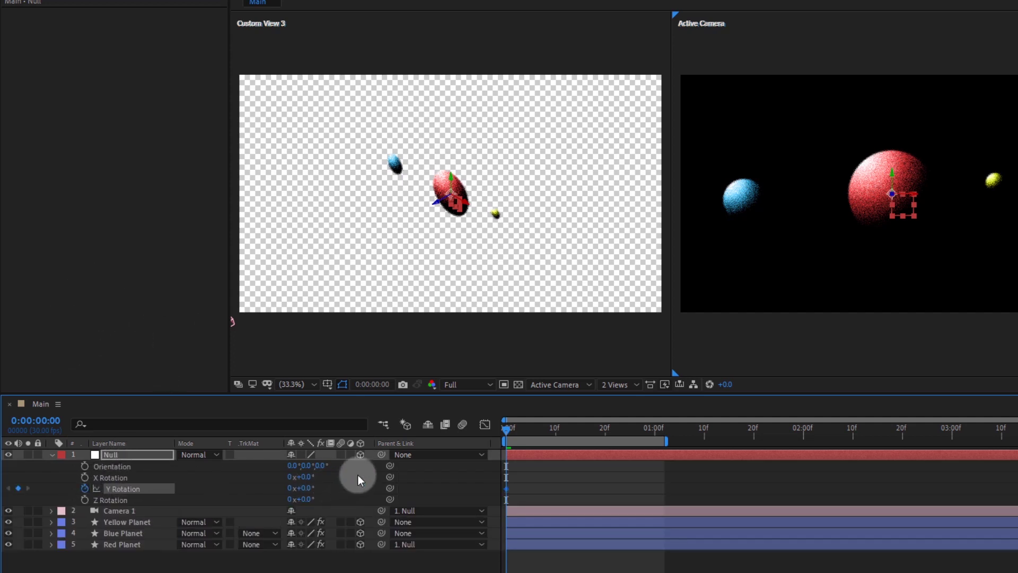
left_click_drag(575, 438, 655, 445)
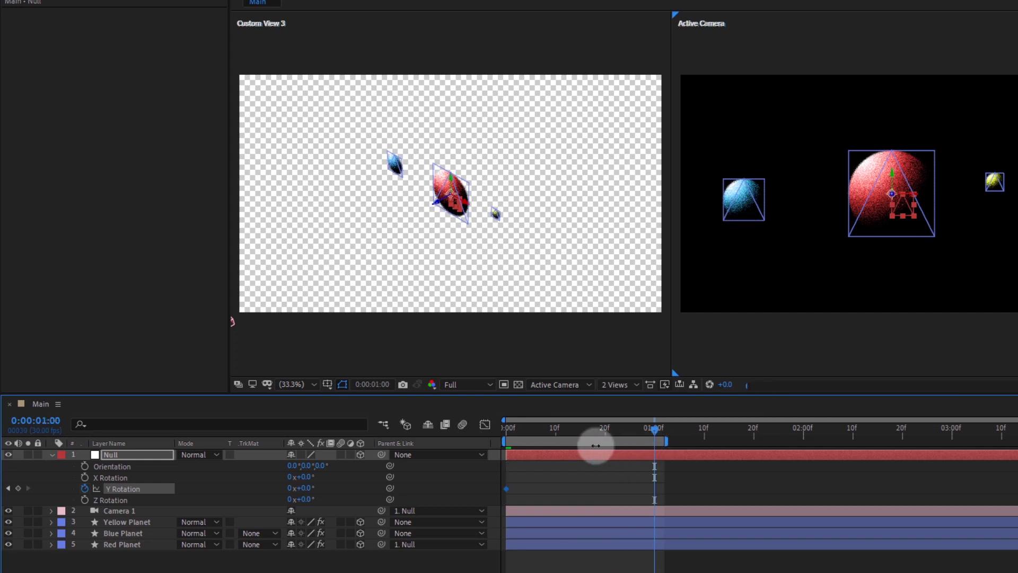
left_click(296, 489)
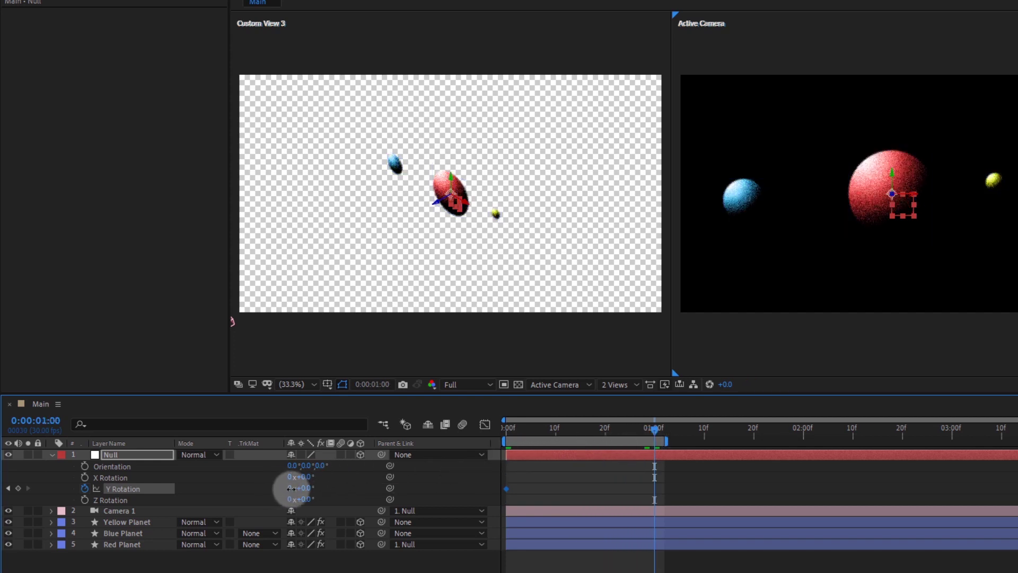
left_click(291, 488)
type("1")
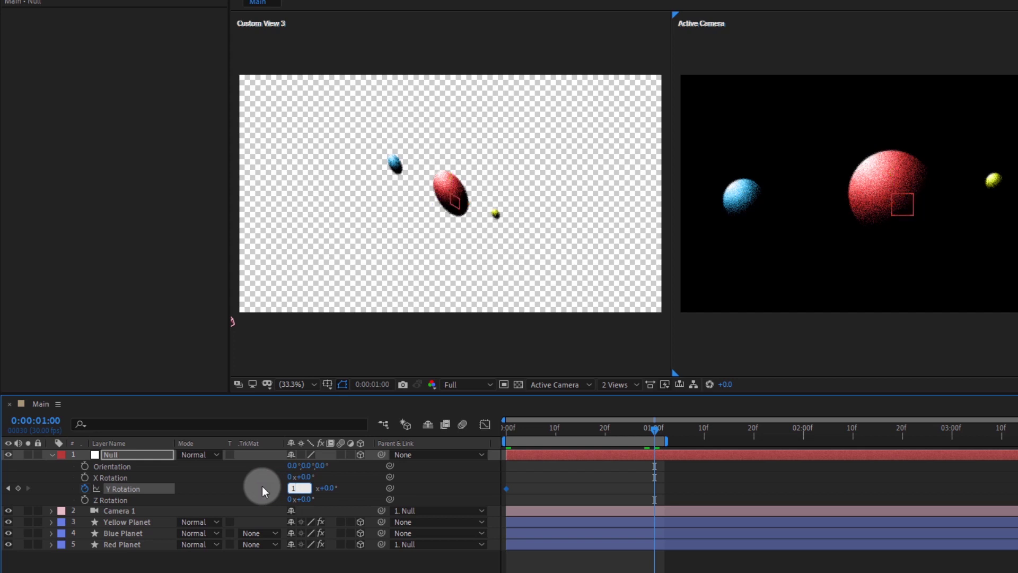
key("Return")
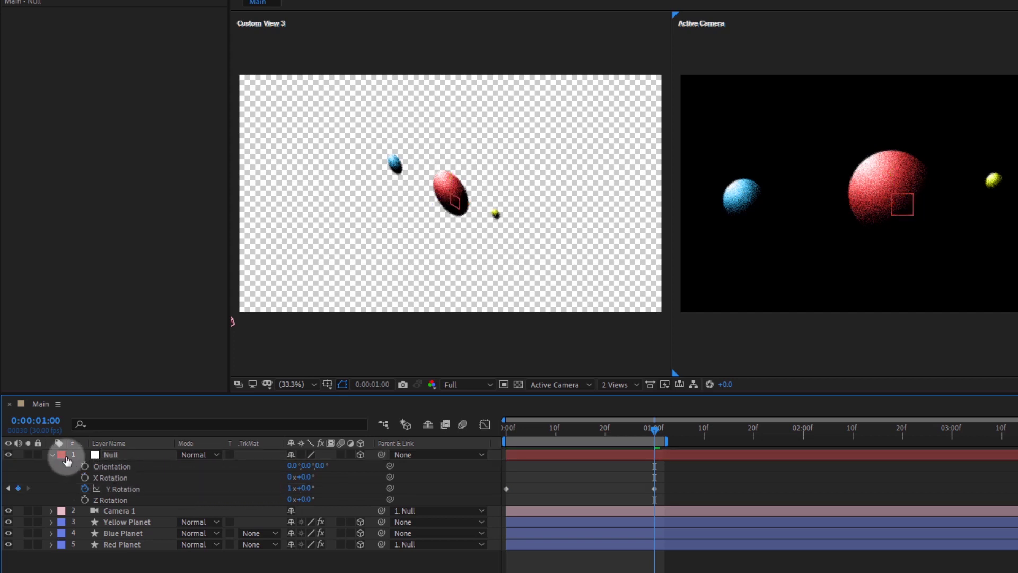
left_click(51, 455)
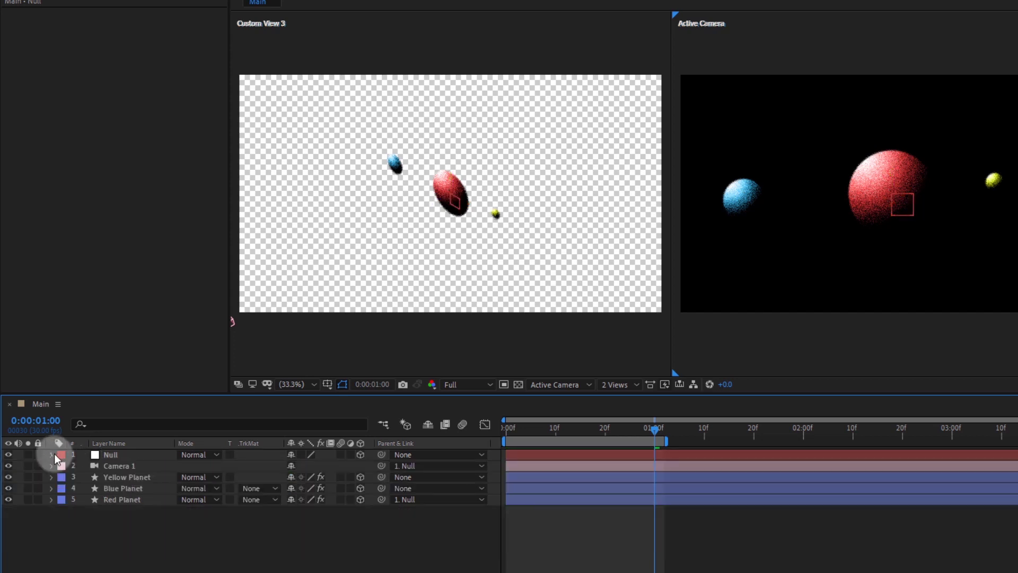
Tilt Camera 1 by setting its Z Rotation to 15°.
left_click(116, 465)
key("r")
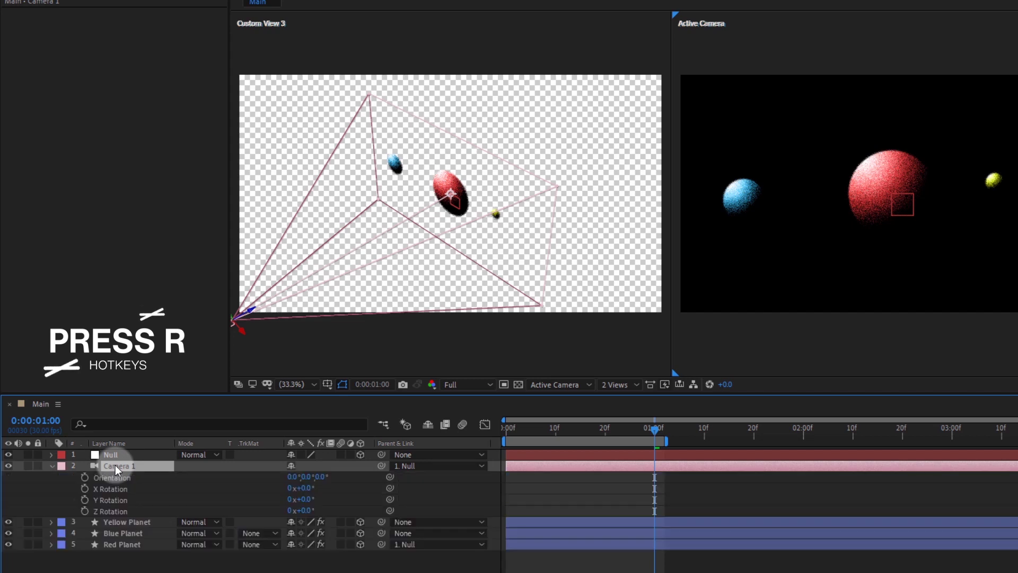
left_click(294, 510)
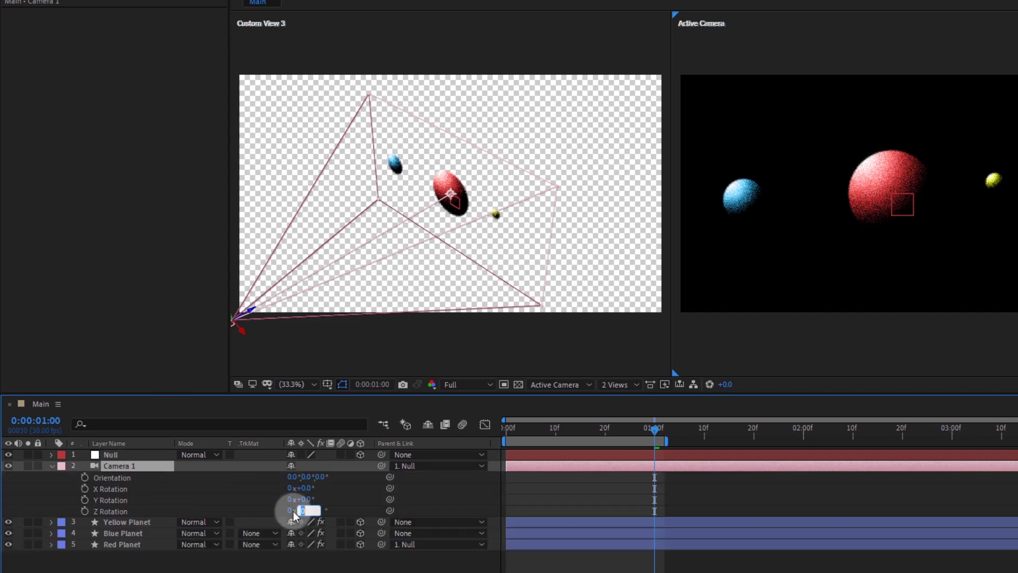
type("15")
left_click(243, 507)
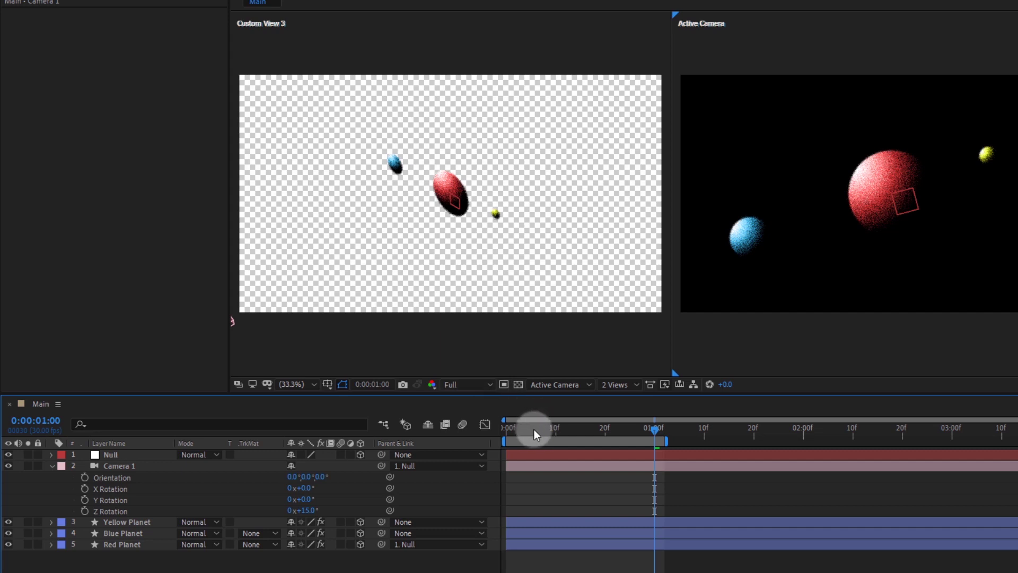
Preview the orbit in the Active Camera view and scrub back to frame 8.
key("space")
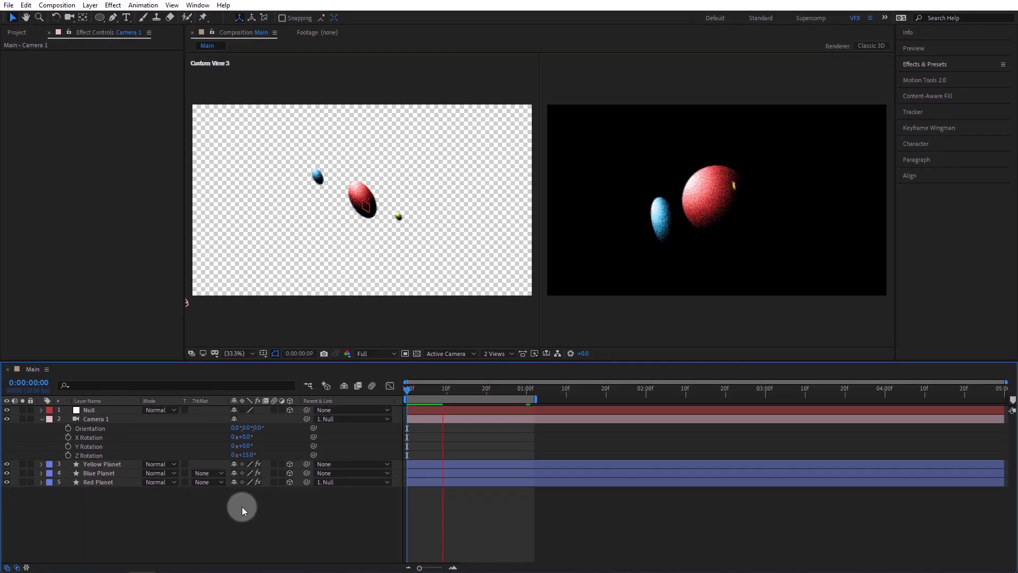
left_click(800, 221)
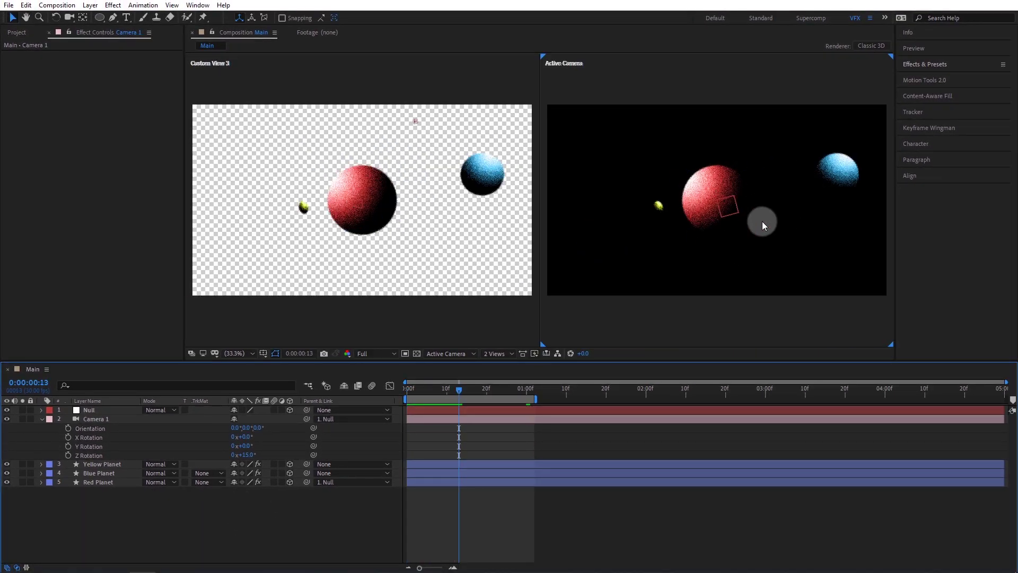
left_click_drag(456, 391, 403, 410)
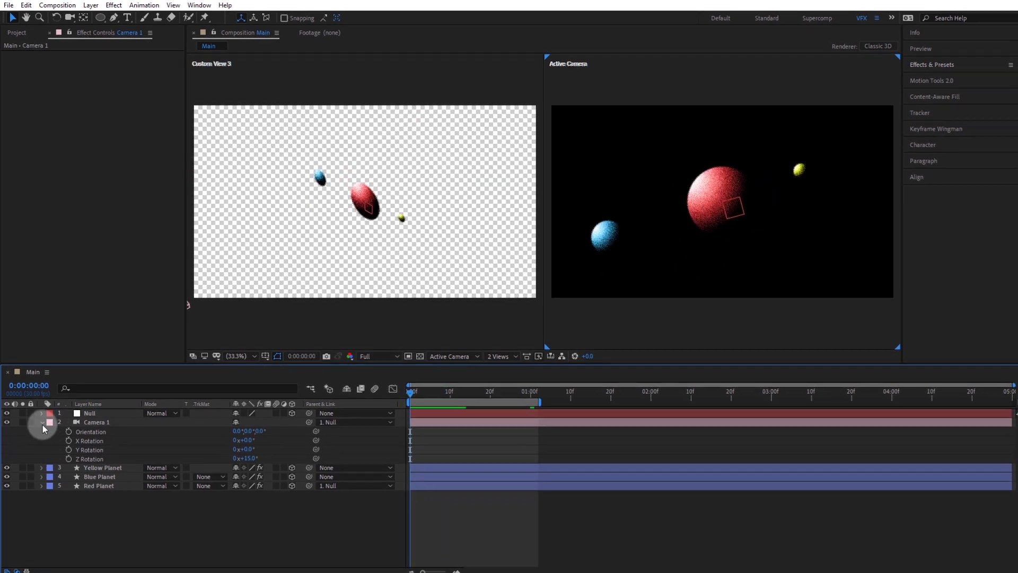
Auto-orient the Blue Planet layer towards the camera.
left_click(43, 422)
left_click(95, 436)
right_click(95, 435)
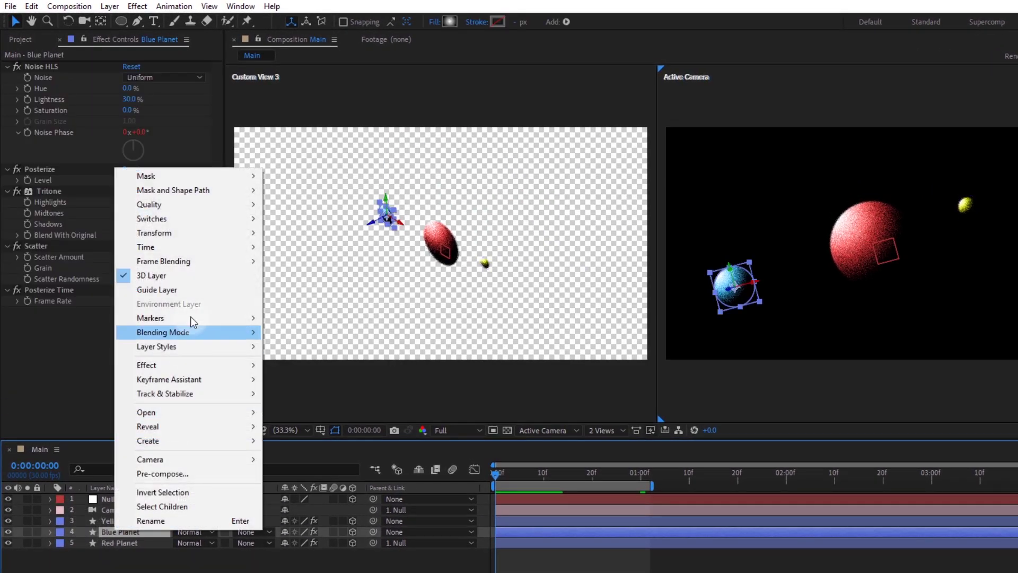
mouse_move(198, 233)
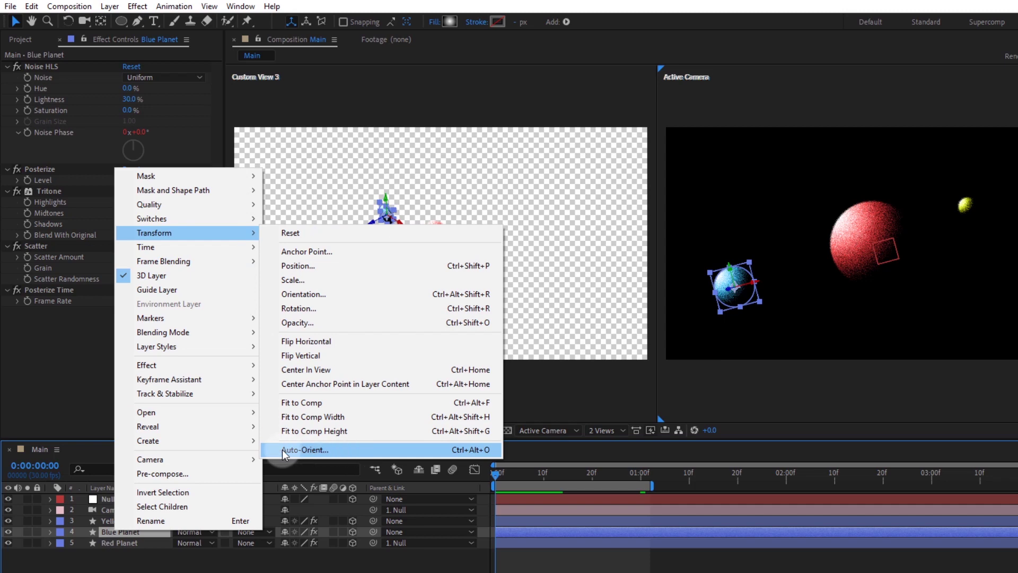
left_click(321, 450)
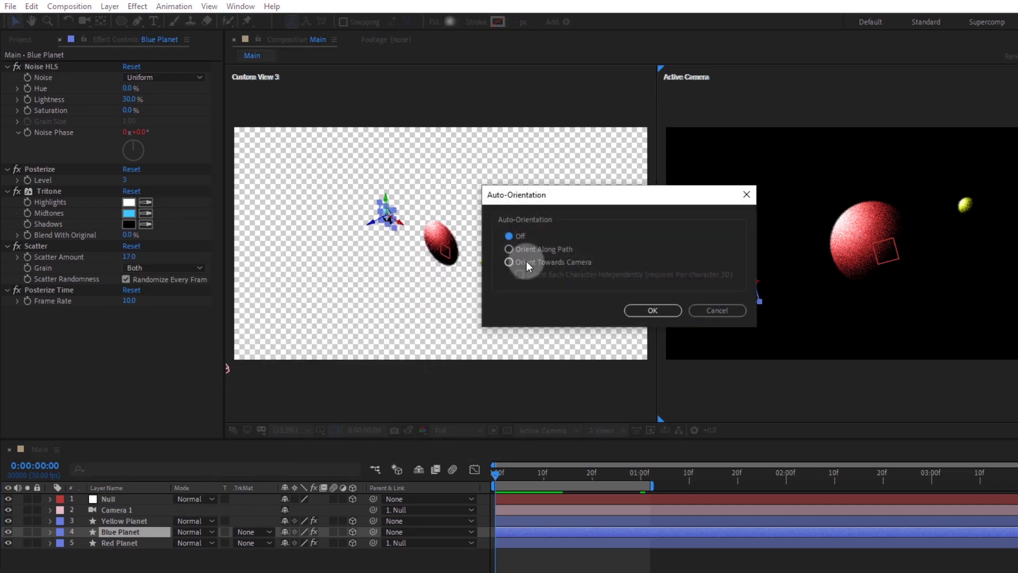
left_click(656, 310)
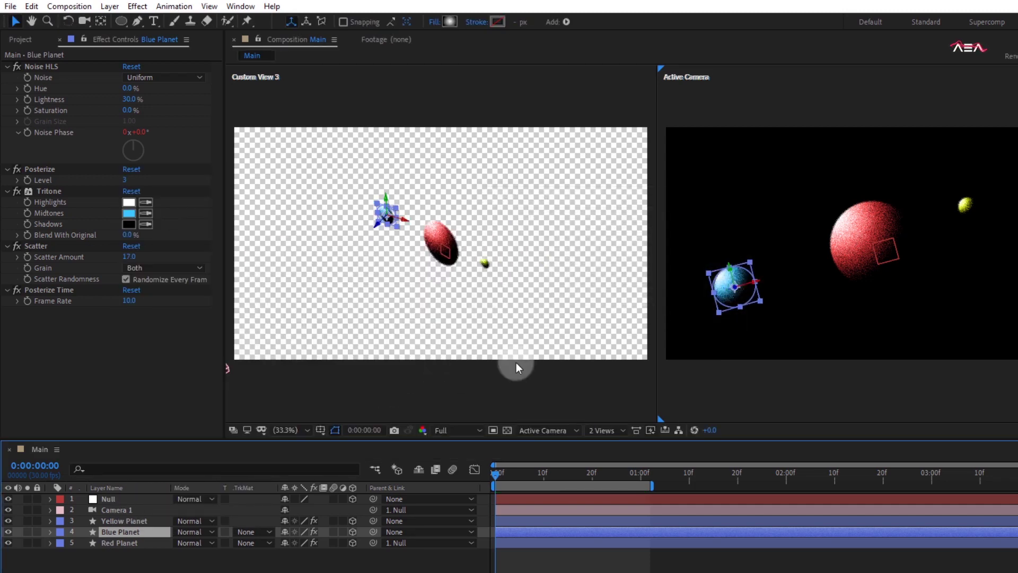
Set the Yellow Planet layer to Orient Towards Camera as well.
left_click(133, 521)
right_click(132, 520)
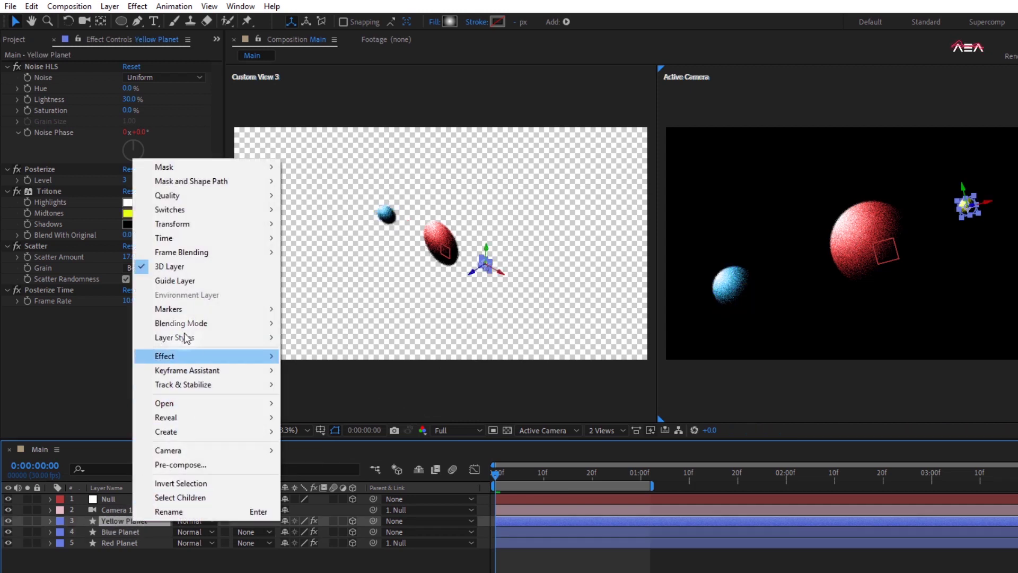
mouse_move(200, 223)
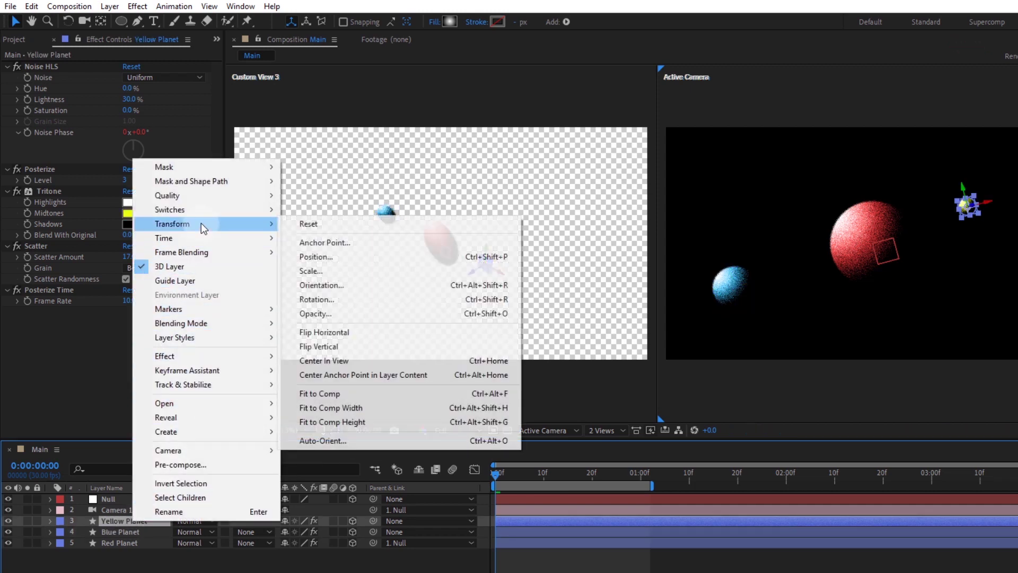
left_click(357, 440)
left_click(545, 262)
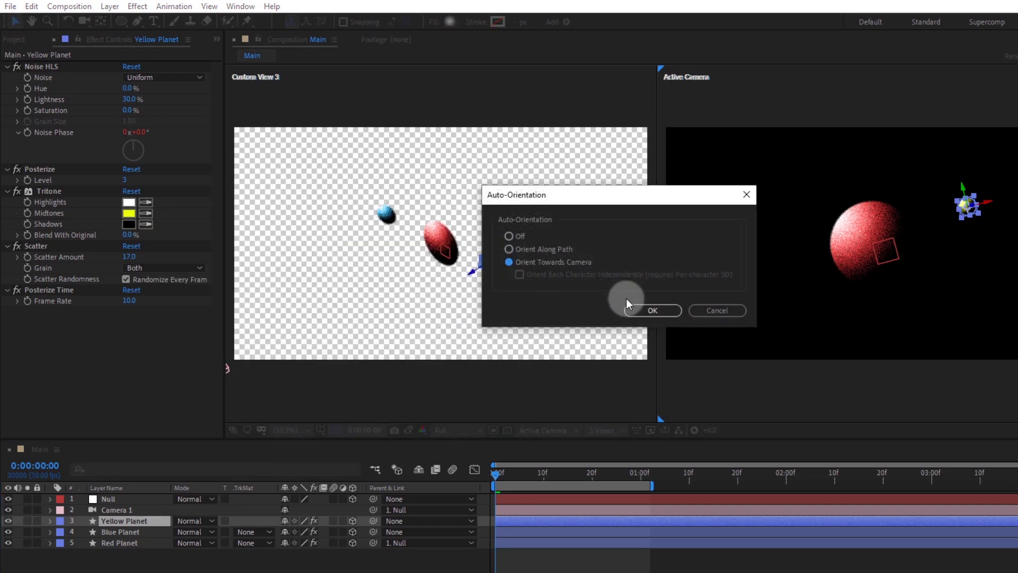
left_click(652, 310)
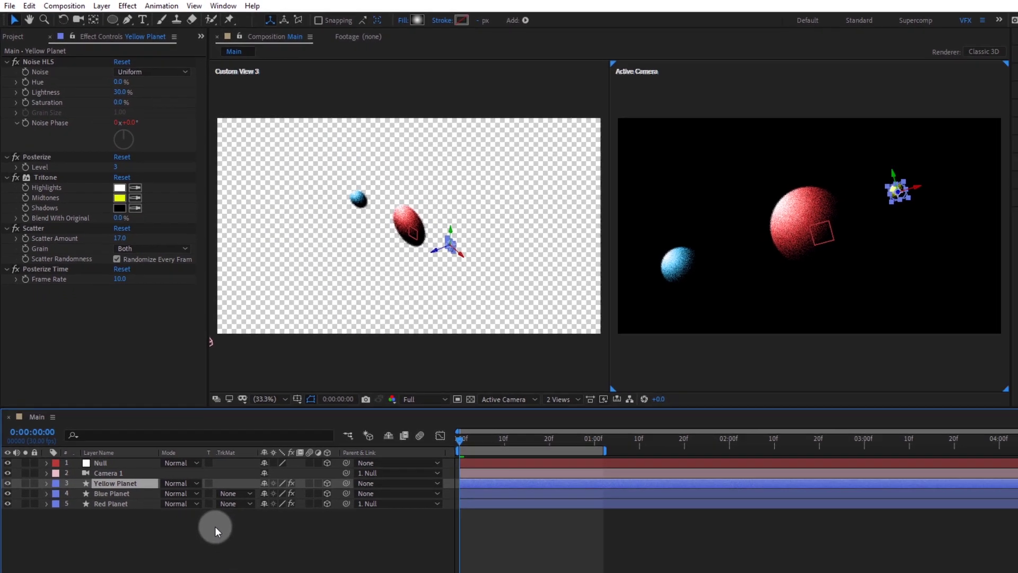
left_click(190, 466)
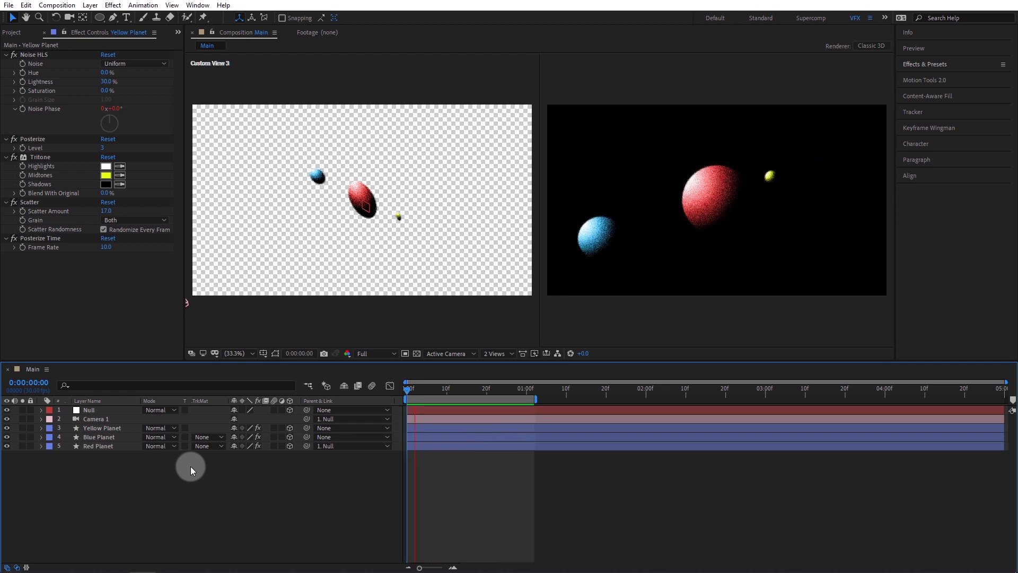
Switch the viewer to a single Active Camera view and return to frame 0.
left_click(547, 269)
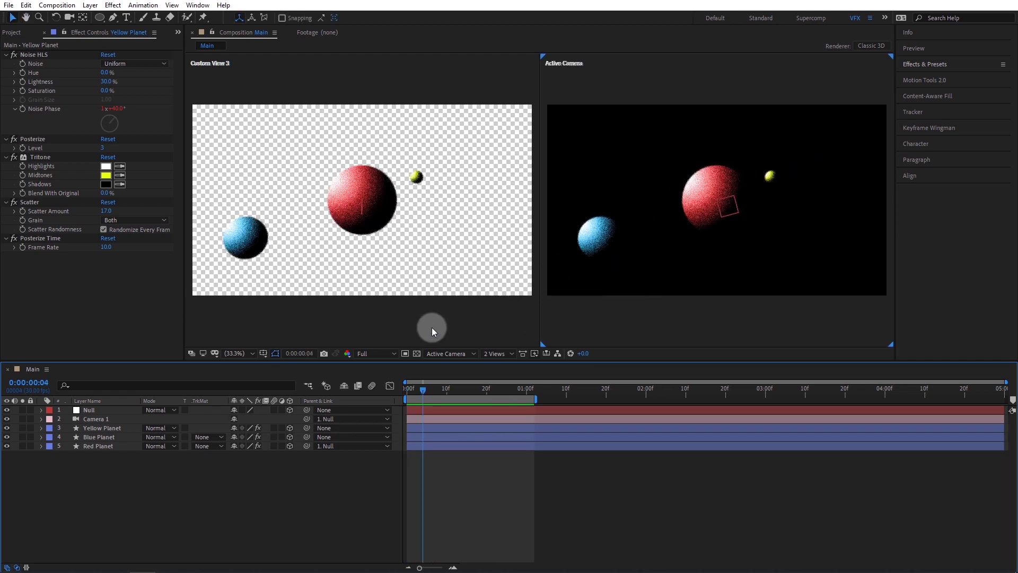
left_click(495, 353)
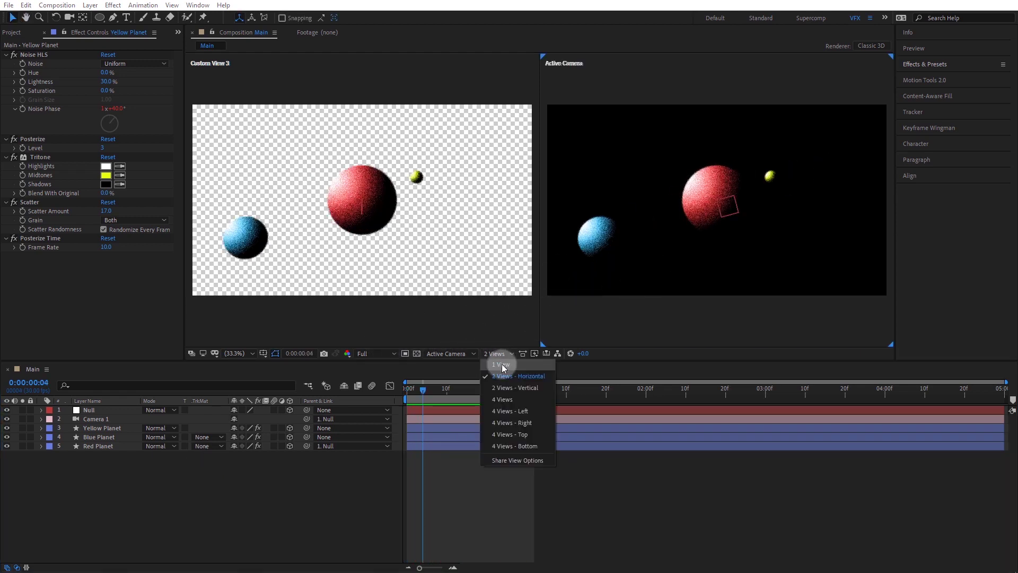
left_click(501, 366)
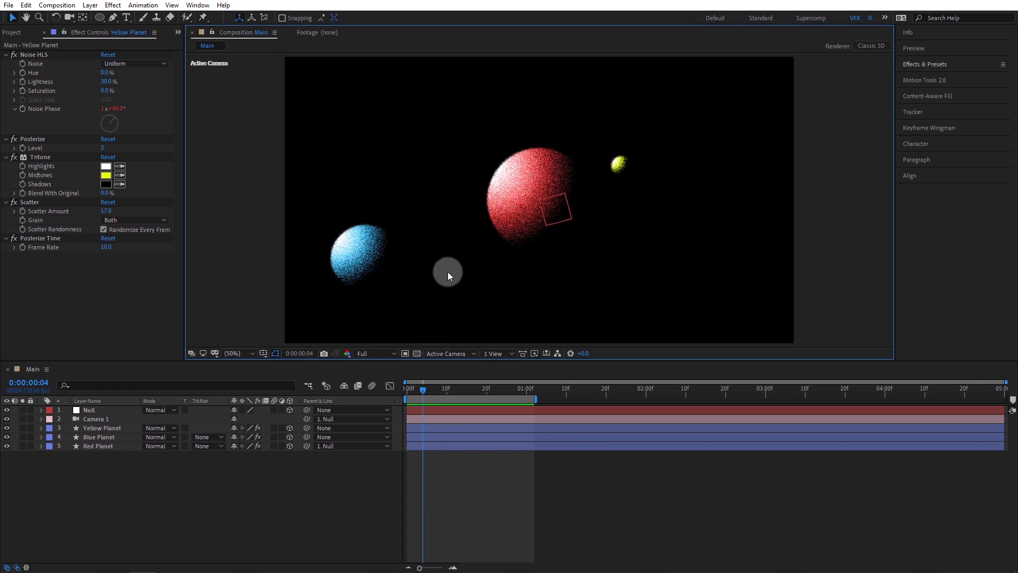
left_click_drag(424, 398, 394, 401)
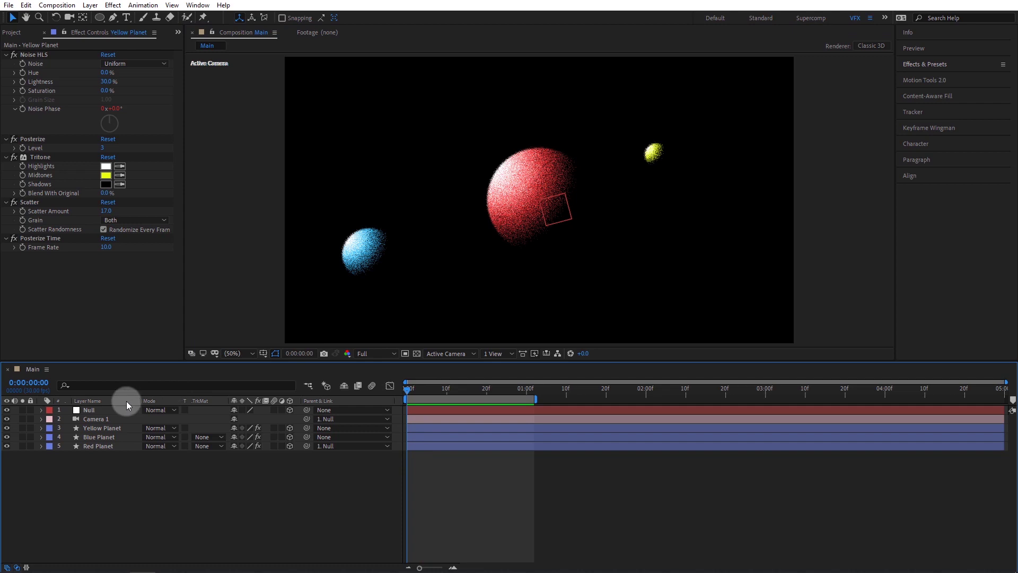
Add Texture.jpg from the Assets folder as a layer below Red Planet.
left_click(15, 32)
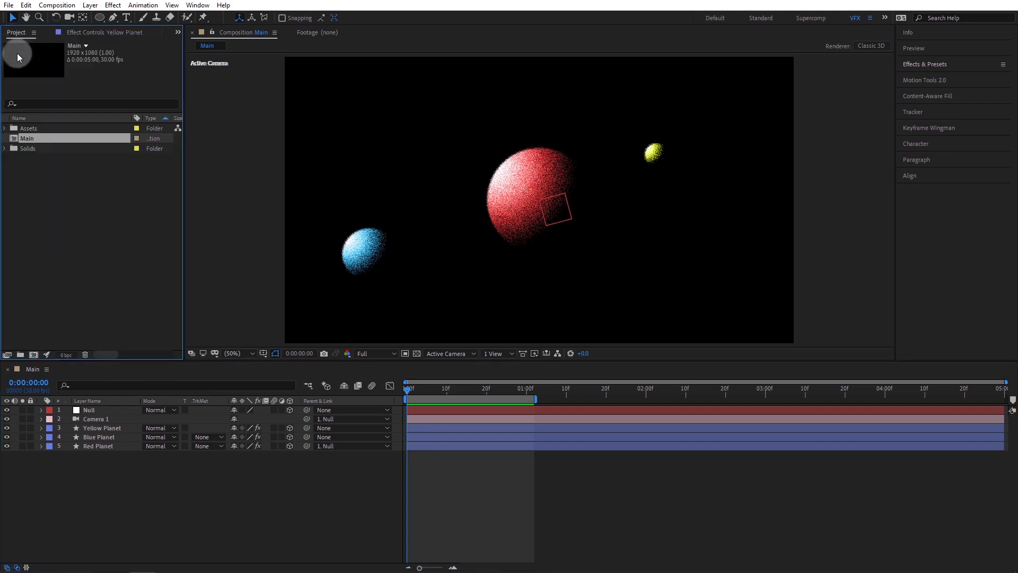
left_click(5, 128)
left_click_drag(45, 138, 56, 470)
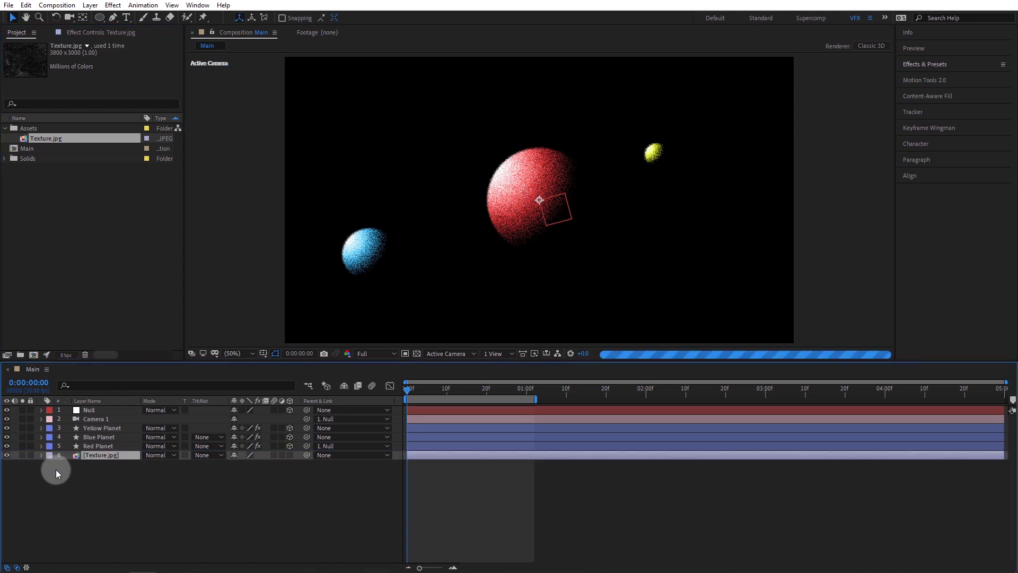
left_click(142, 472)
Keyframe Texture.jpg's Position at frame 0, then move it up-left at 10f.
left_click(101, 456)
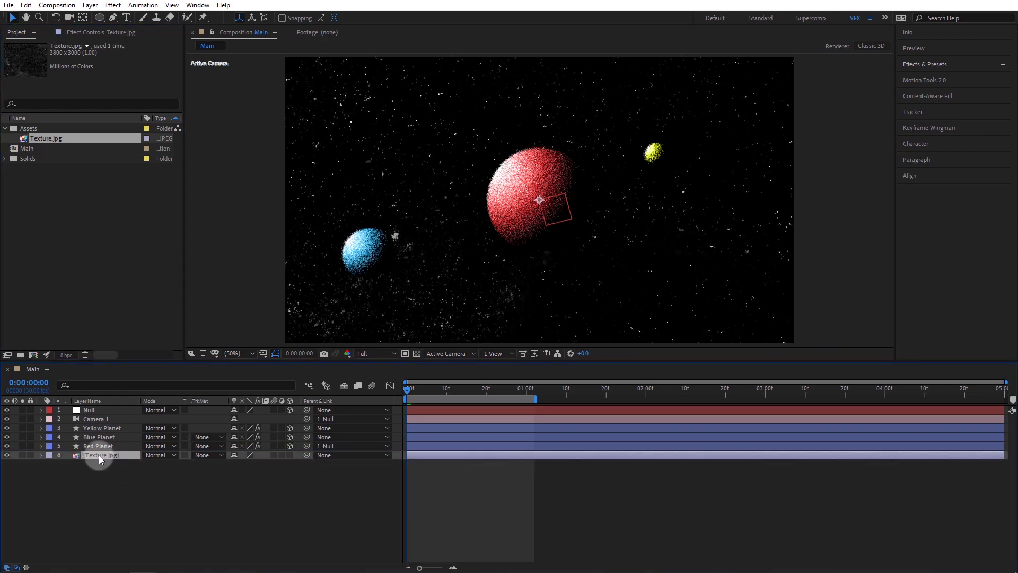
key("p")
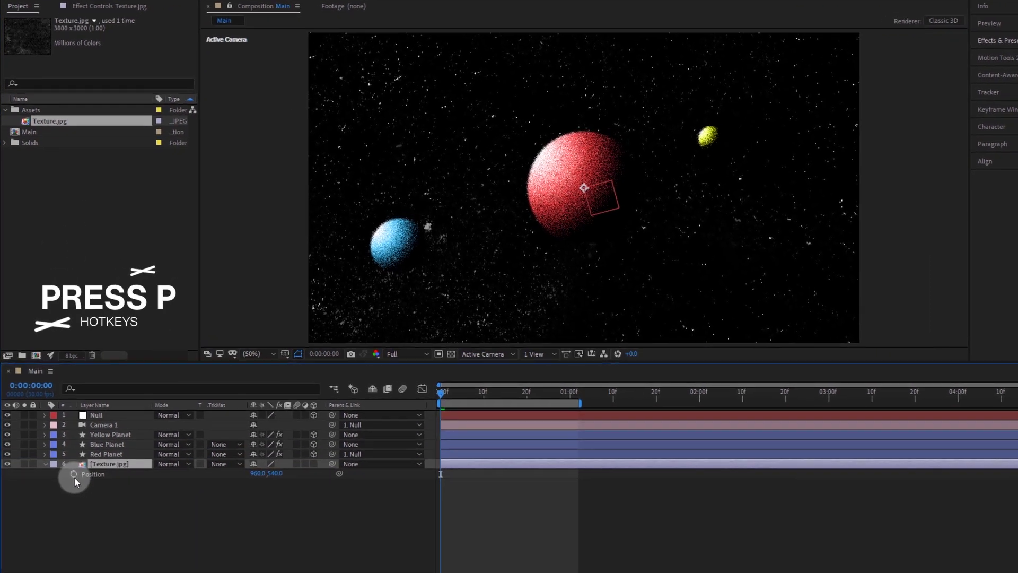
left_click(73, 474)
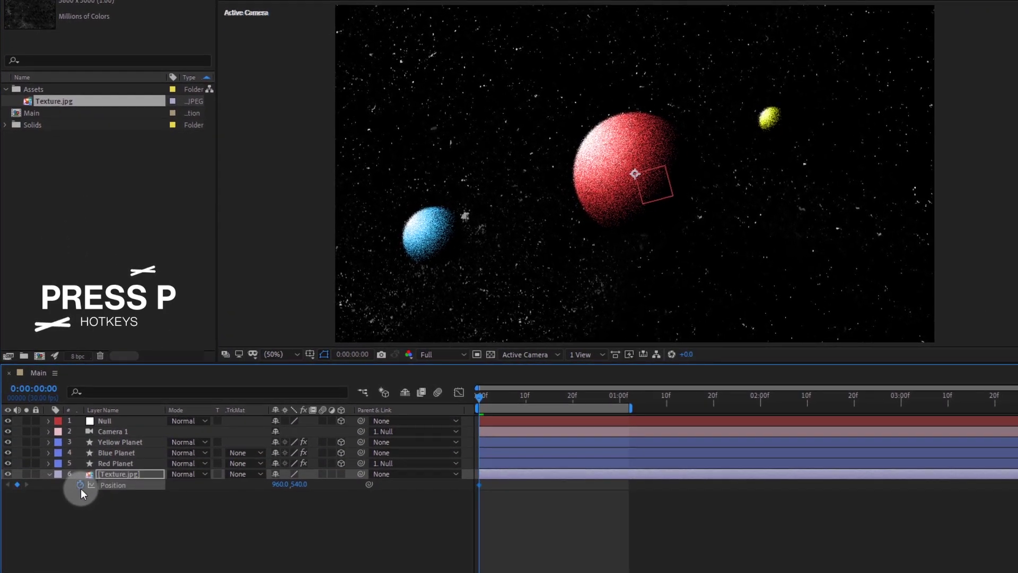
left_click_drag(483, 402, 530, 402)
key("comma")
key("comma")
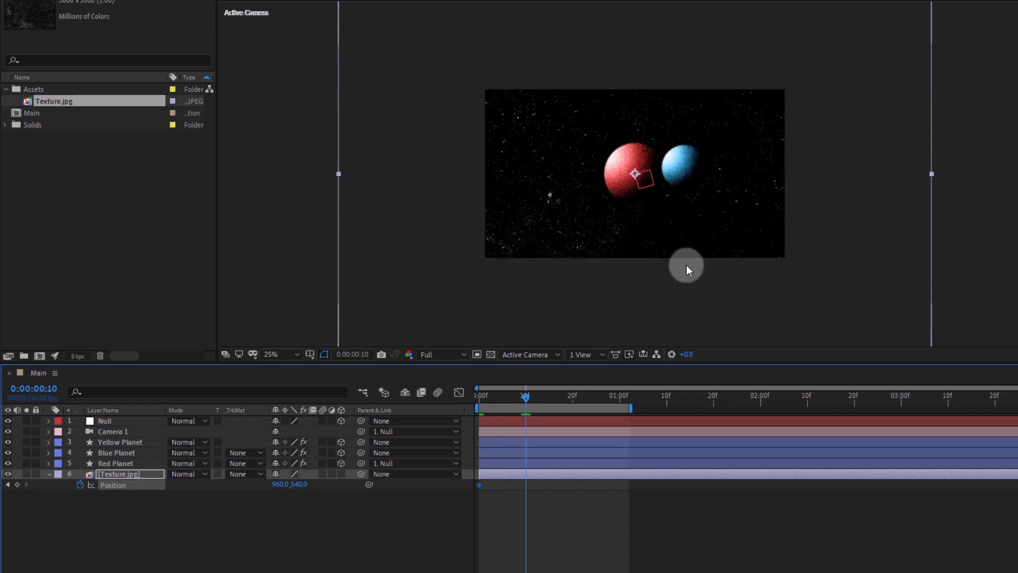
key("comma")
key("comma")
left_click_drag(708, 273, 666, 245)
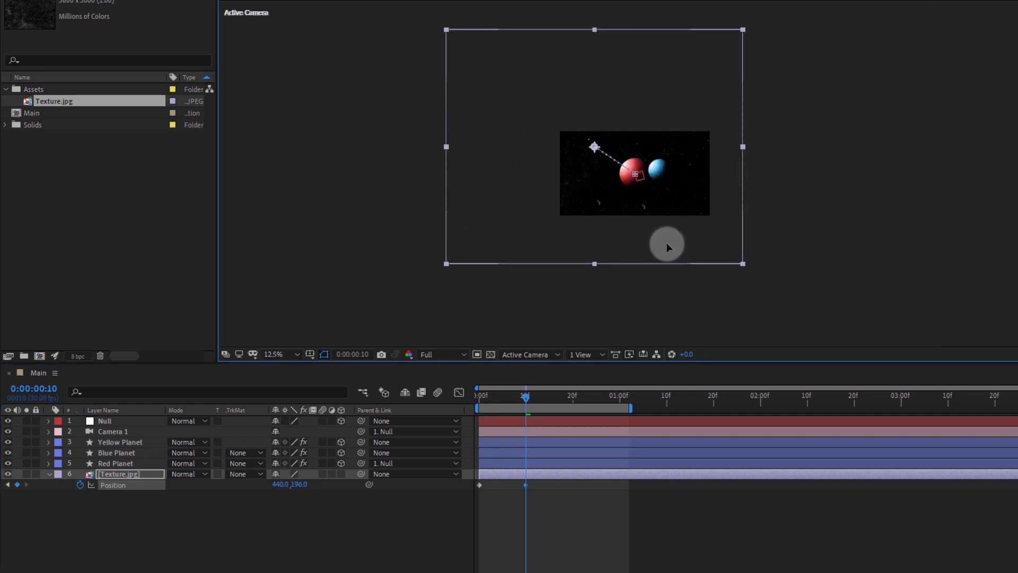
Key further texture positions at 20f (down-left) and 1:00 (up-right, 800.0, 132.0).
left_click_drag(531, 396, 574, 403)
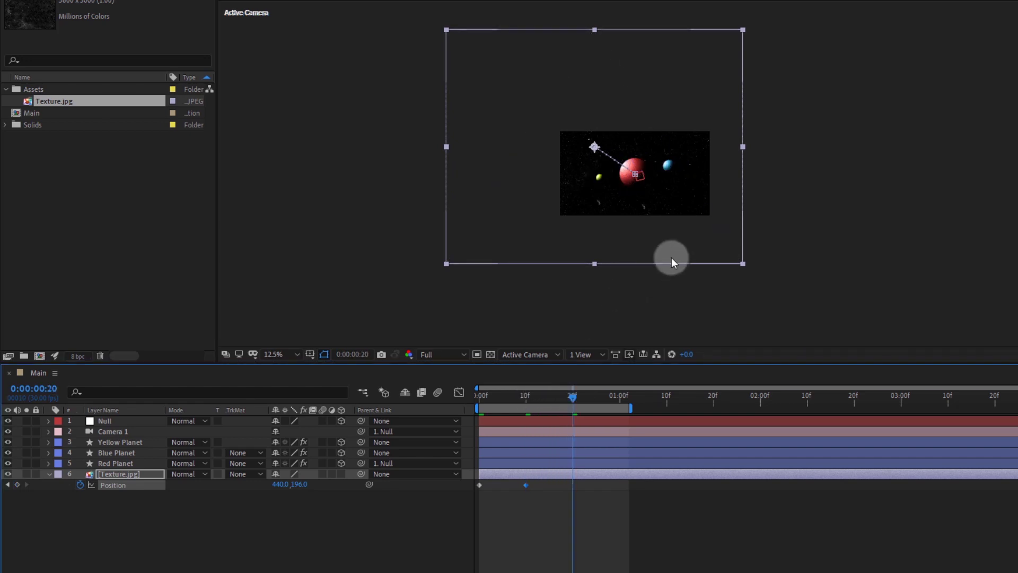
left_click_drag(693, 229, 671, 302)
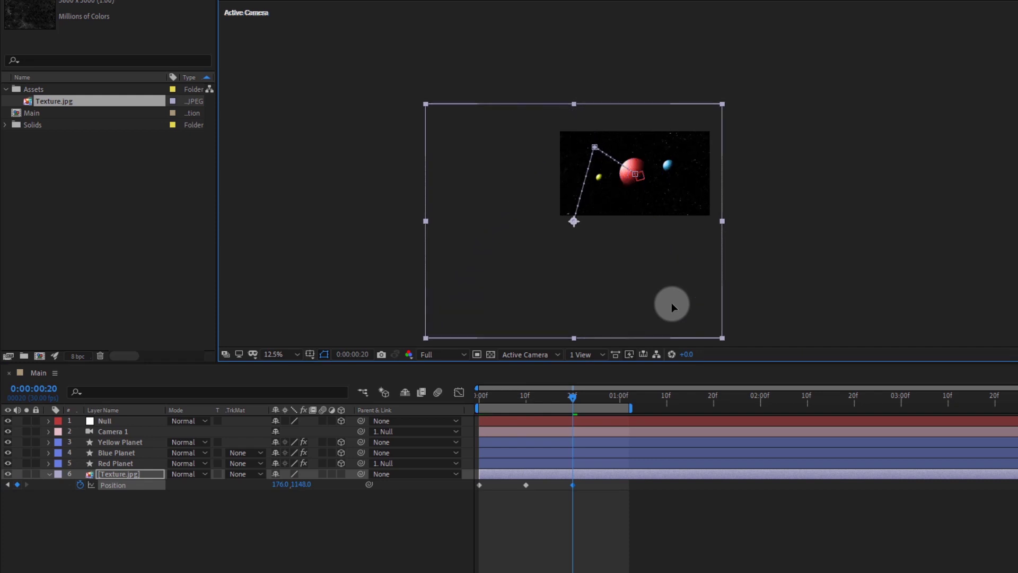
left_click_drag(577, 399, 620, 407)
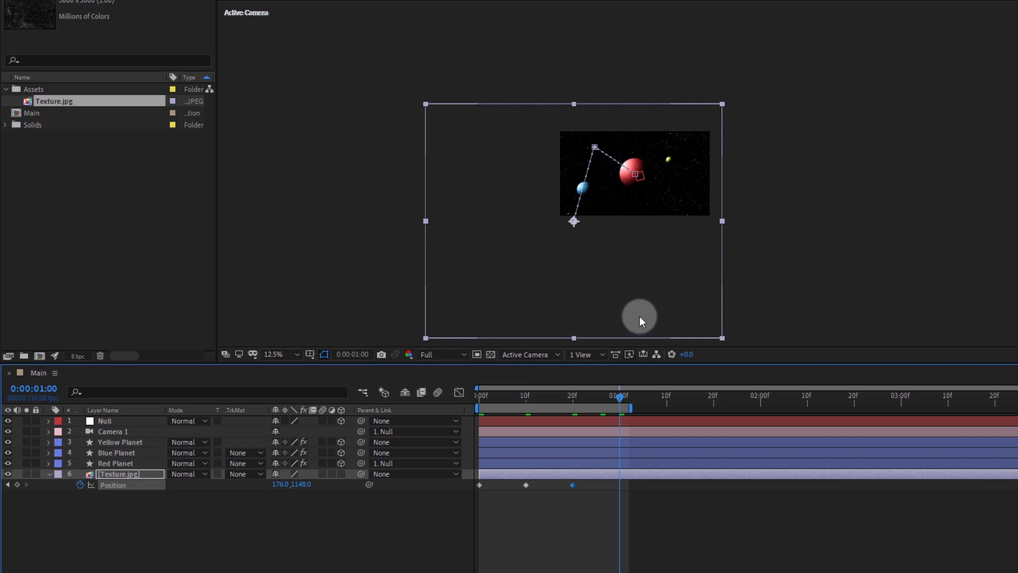
left_click_drag(639, 319, 689, 213)
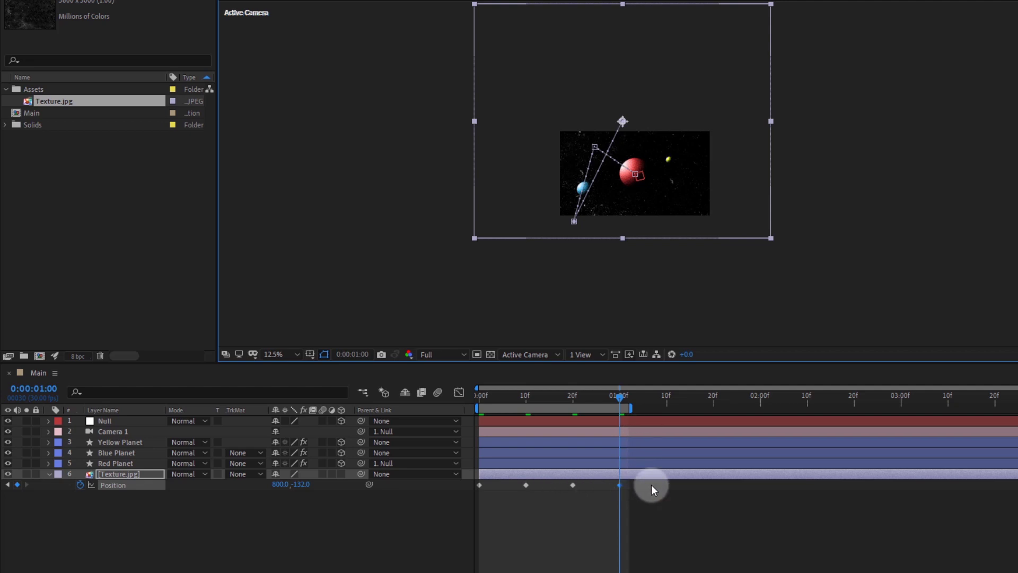
left_click_drag(651, 483, 472, 486)
Turn the texture's Position keyframes into hold keyframes.
right_click(479, 486)
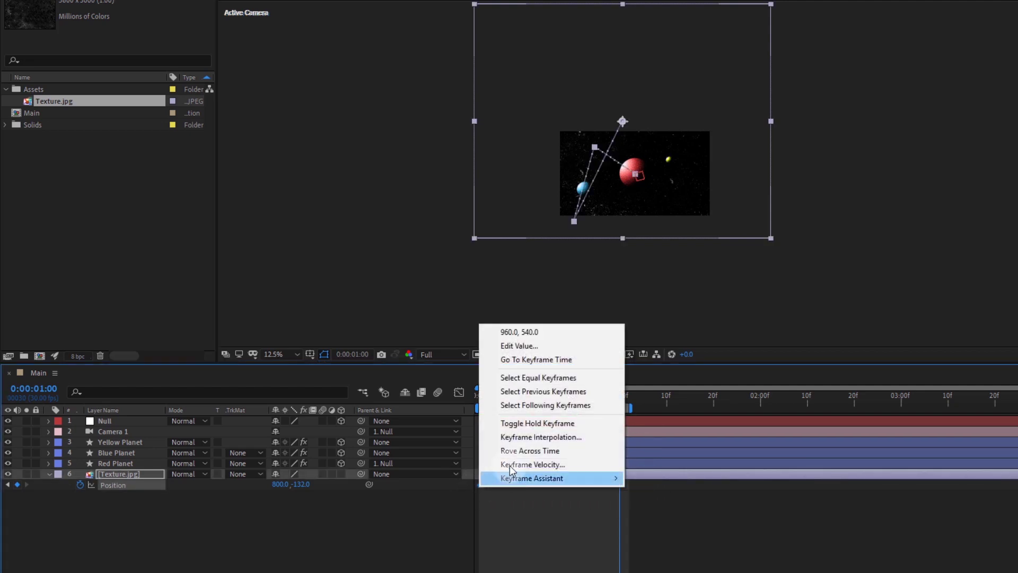
left_click(532, 424)
left_click(313, 508)
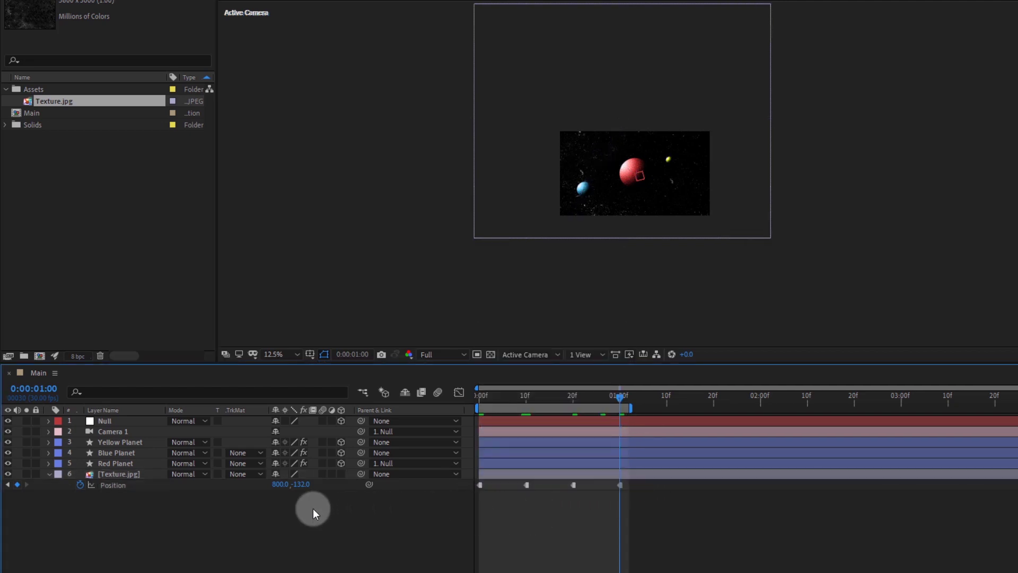
Pre-compose Texture.jpg into a comp named Texture. BG, then view at 50% from frame 0.
left_click(104, 475)
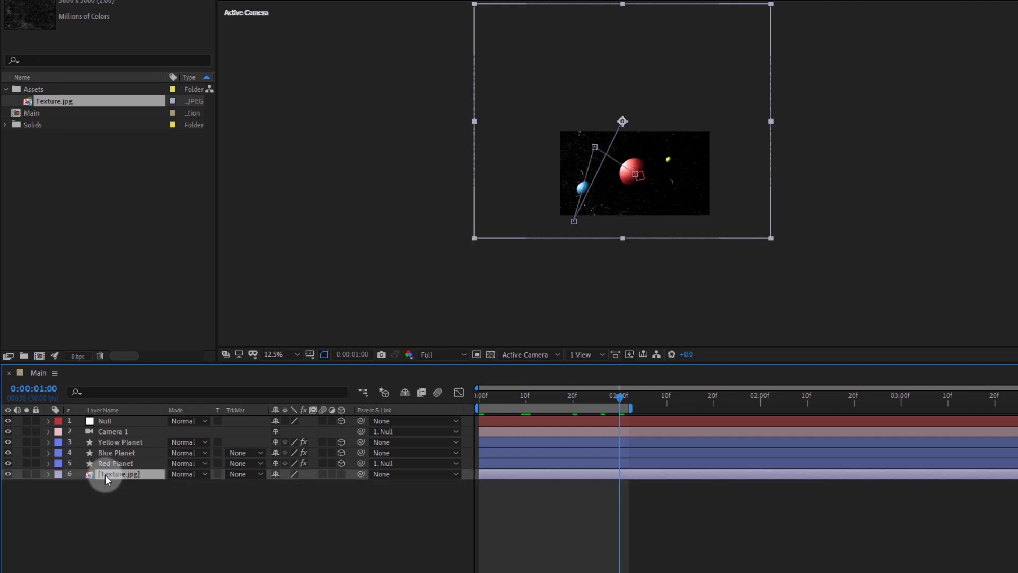
right_click(105, 476)
left_click(157, 422)
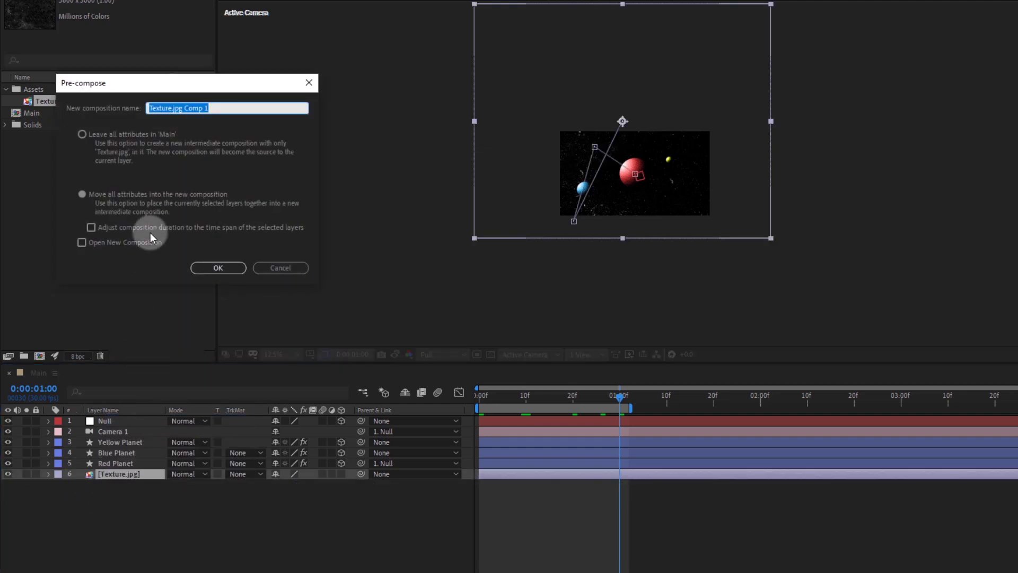
left_click_drag(229, 109, 176, 112)
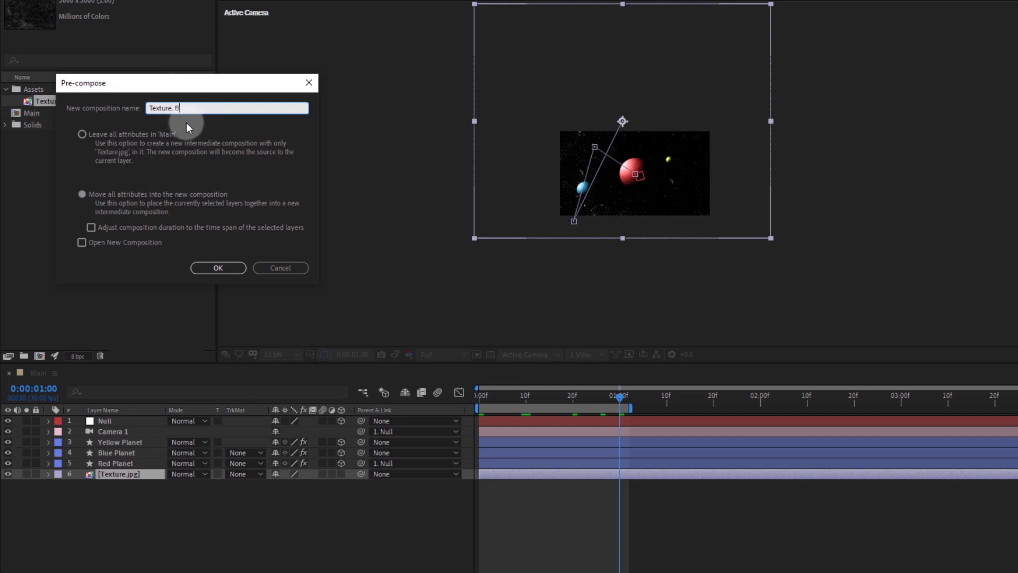
type("RGB")
left_click(214, 267)
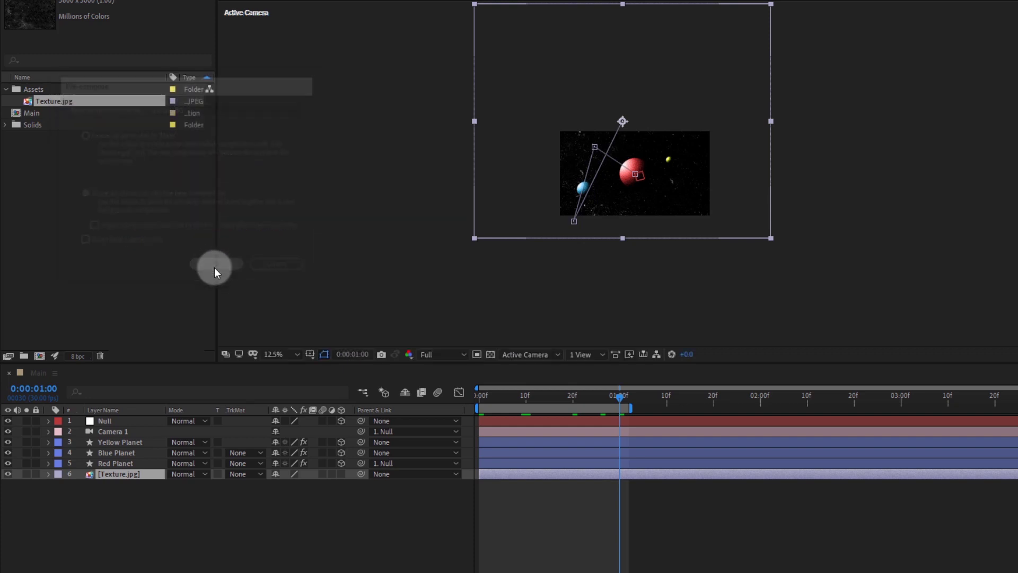
left_click(143, 505)
key("period")
key("period")
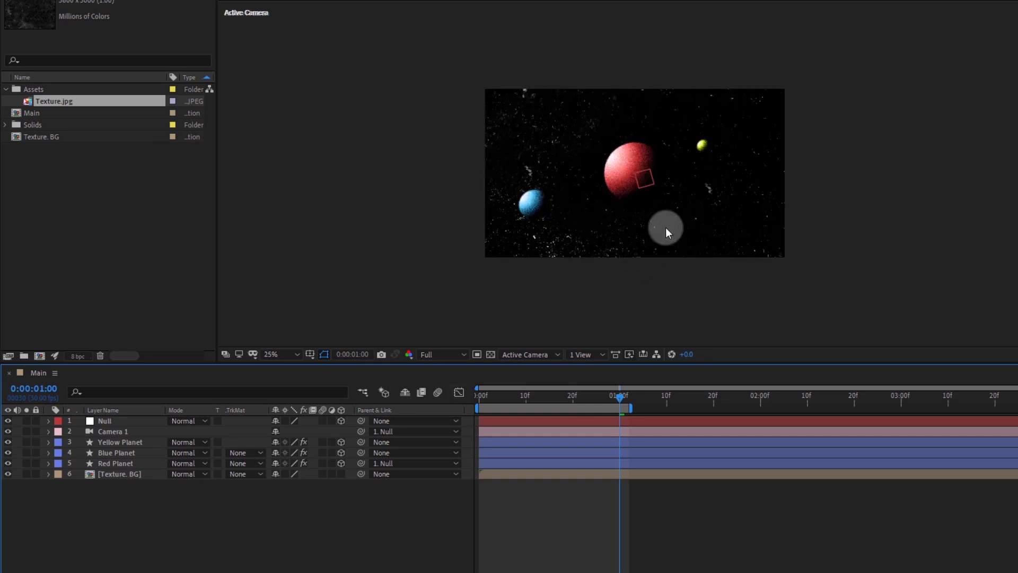
key("period")
key("period")
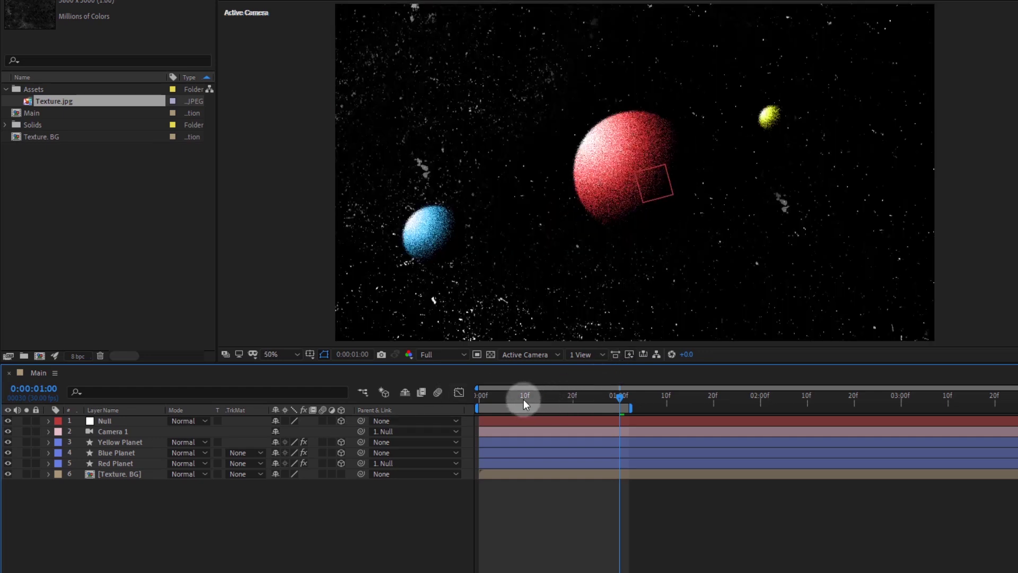
key("Home")
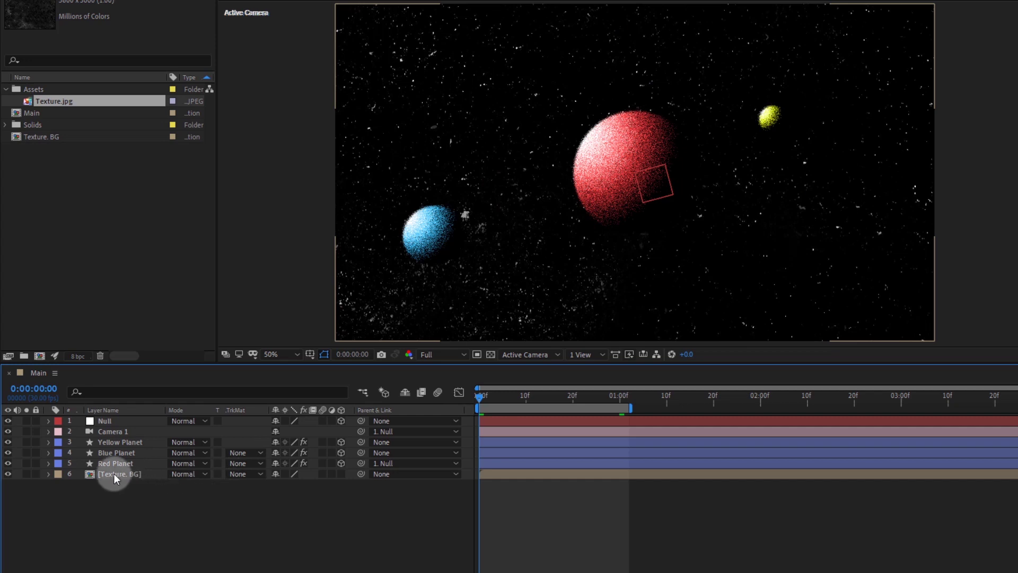
Set the Texture. BG layer's blending mode to Screen, keeping it at the bottom.
left_click_drag(113, 473, 123, 418)
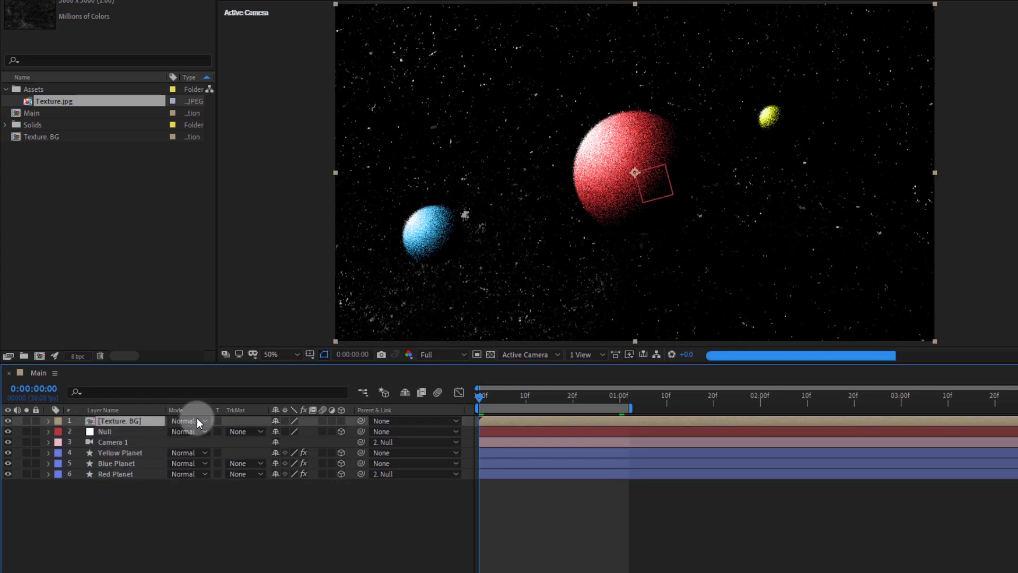
left_click(197, 419)
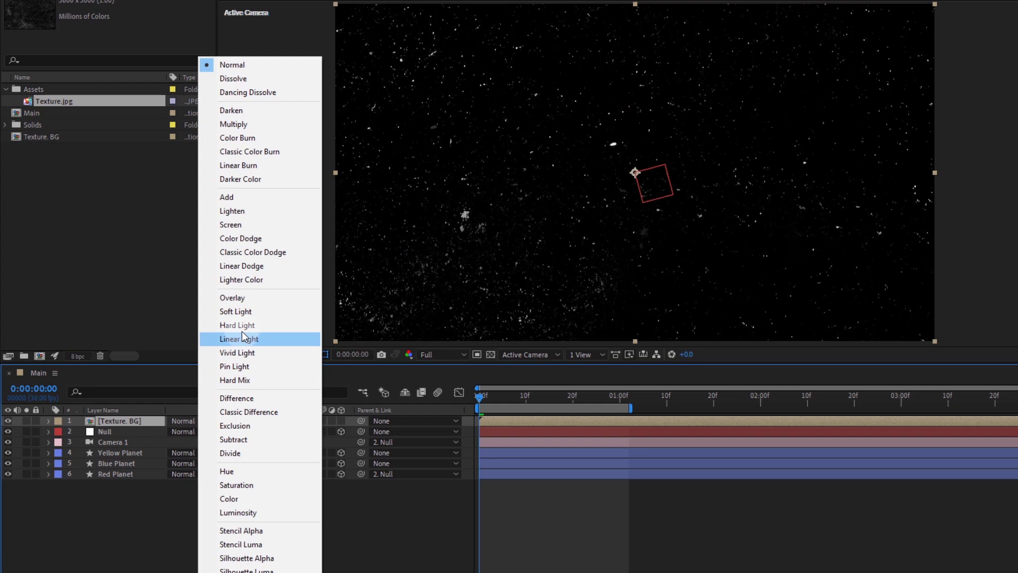
left_click(256, 231)
left_click(273, 488)
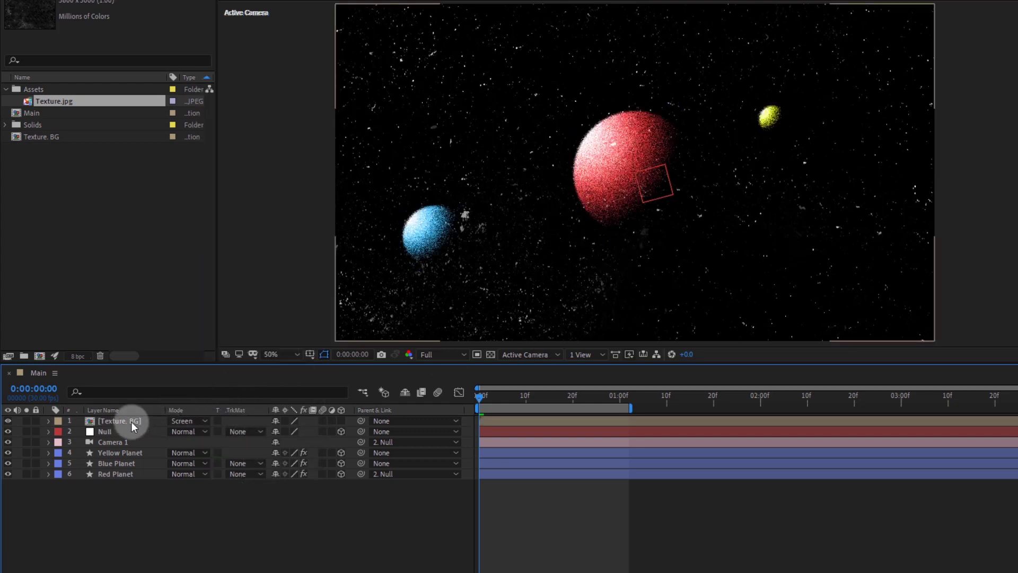
mouse_move(131, 421)
left_mouse_down()
mouse_move(129, 503)
mouse_move(138, 501)
left_mouse_up()
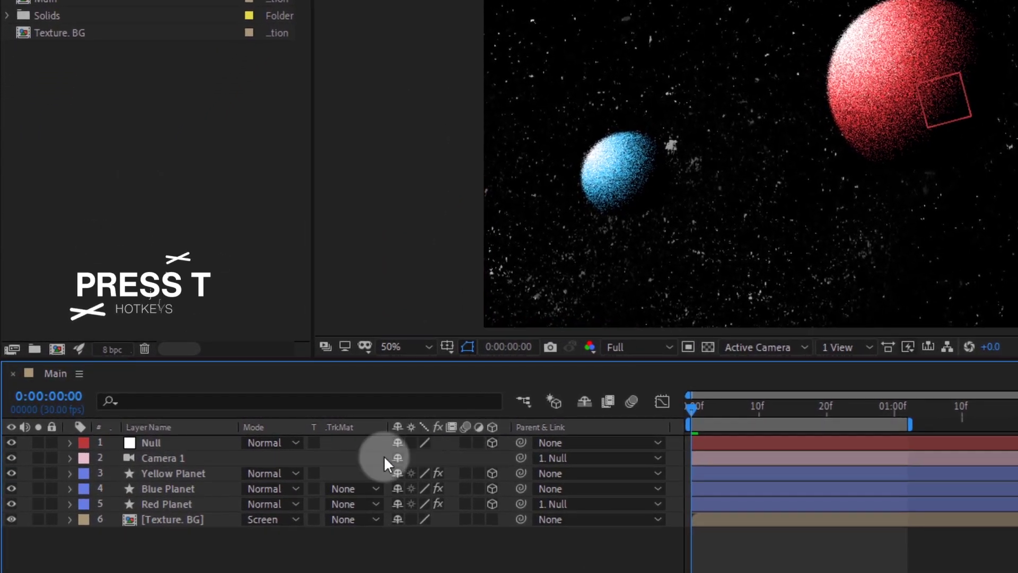
Set the Texture. BG layer's opacity to 80%.
left_click(125, 478)
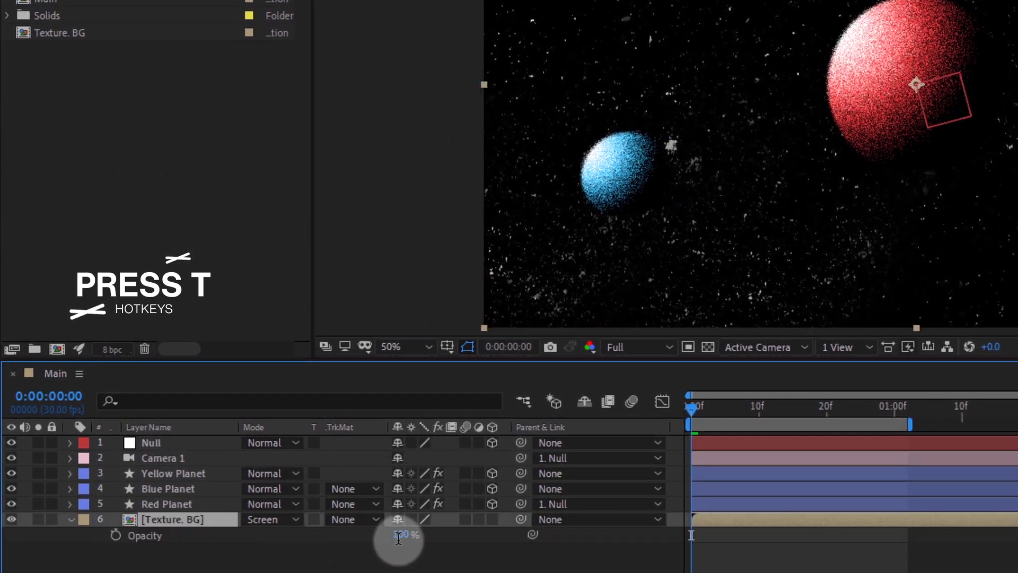
left_click(398, 535)
type("80")
left_click(339, 549)
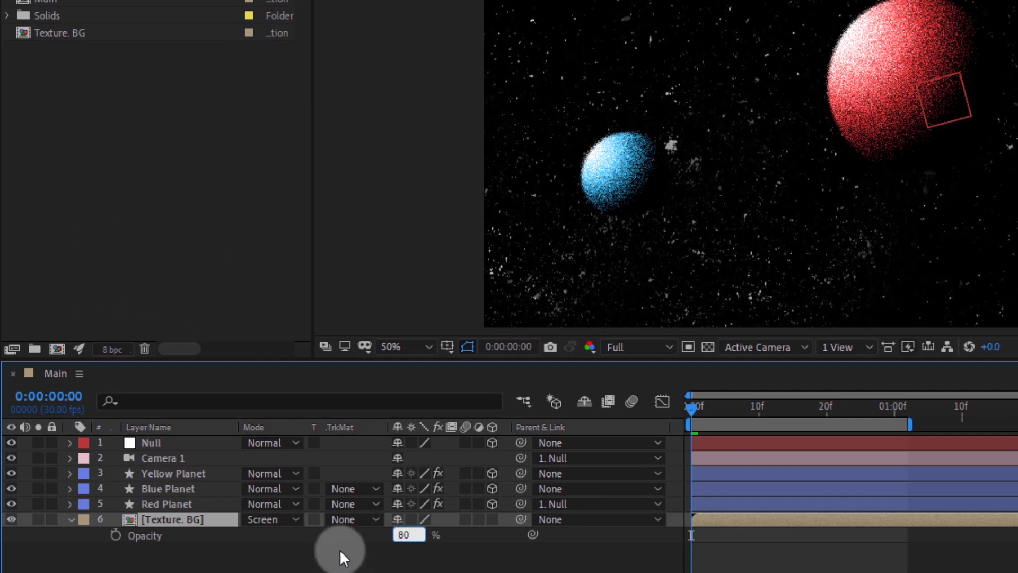
left_click(71, 520)
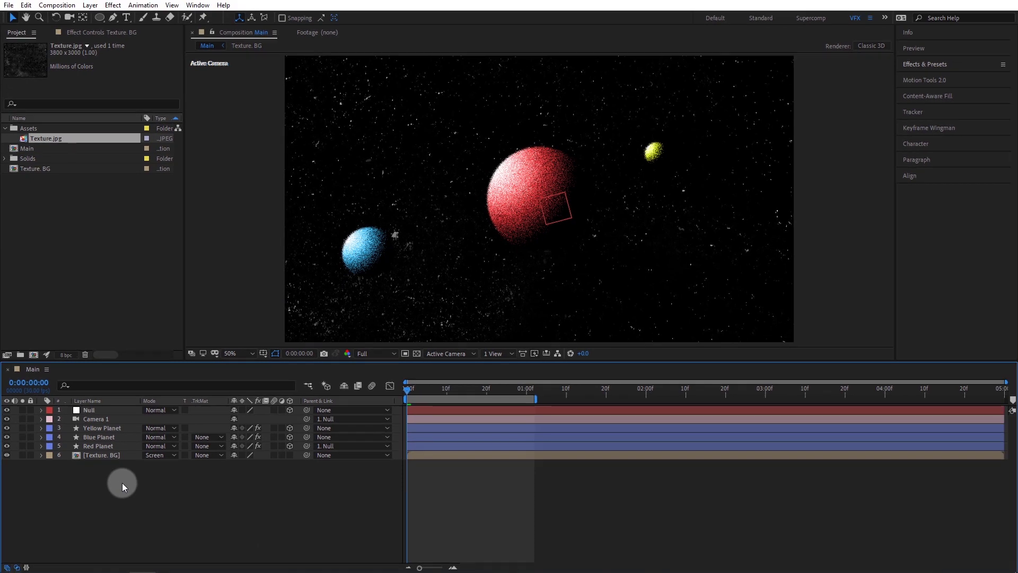
Collapse the Assets folder and preview the animation from the first frame.
left_click(5, 129)
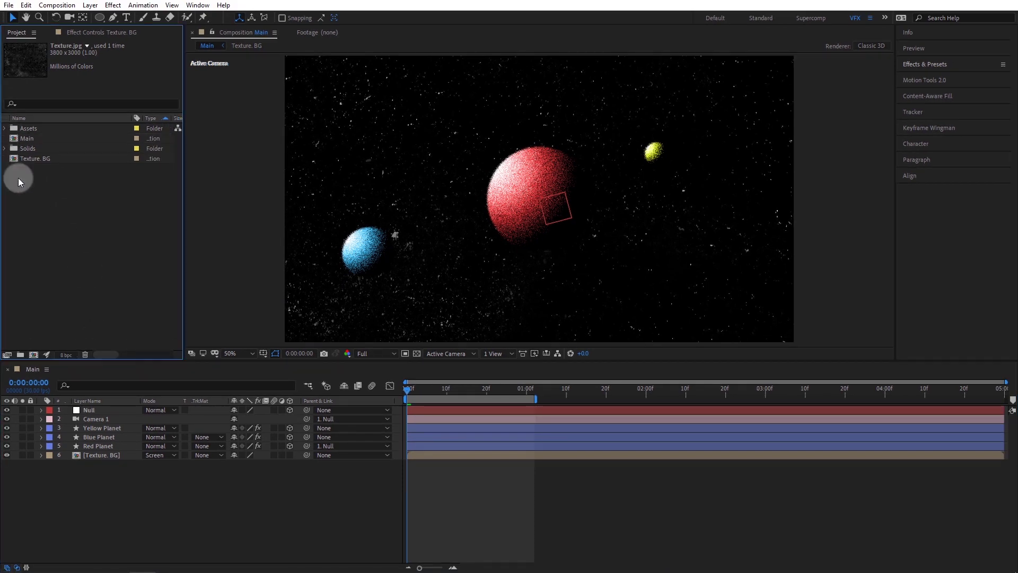
left_click(56, 239)
left_click(123, 478)
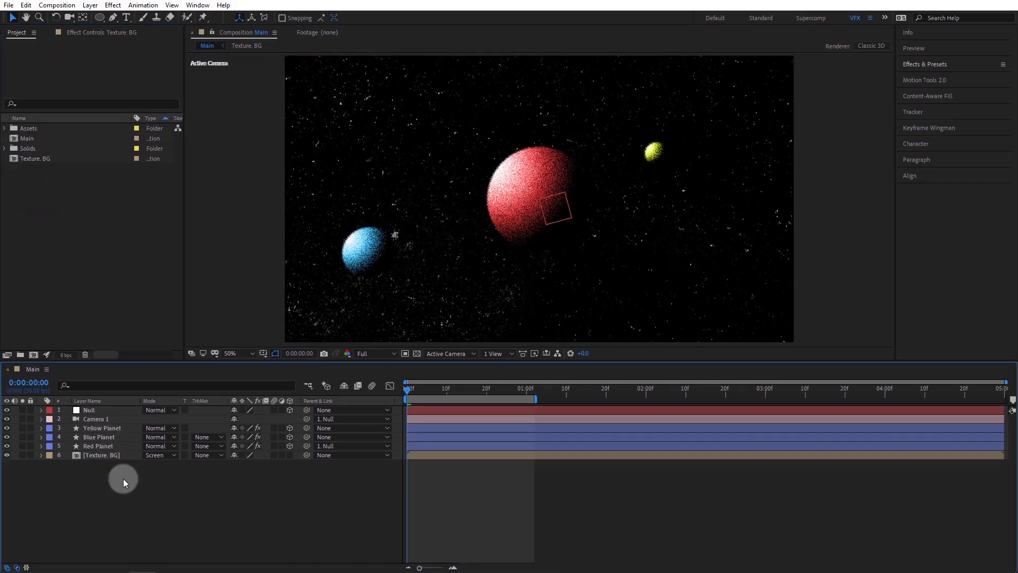
key("space")
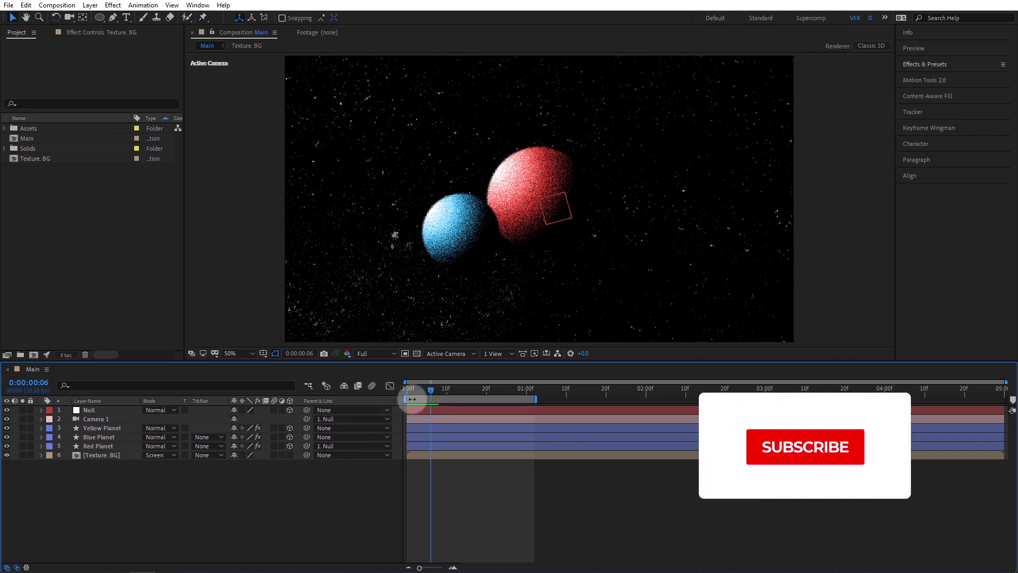
left_click_drag(432, 393, 406, 393)
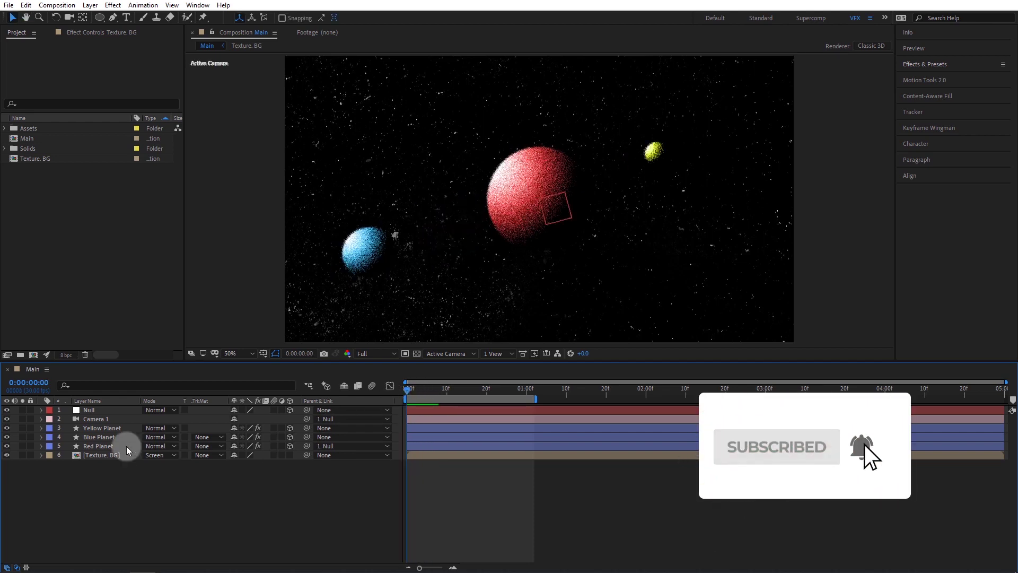
Nudge the blue planet slightly down and right, then preview again.
left_click(99, 438)
left_click(99, 438)
left_click(373, 258)
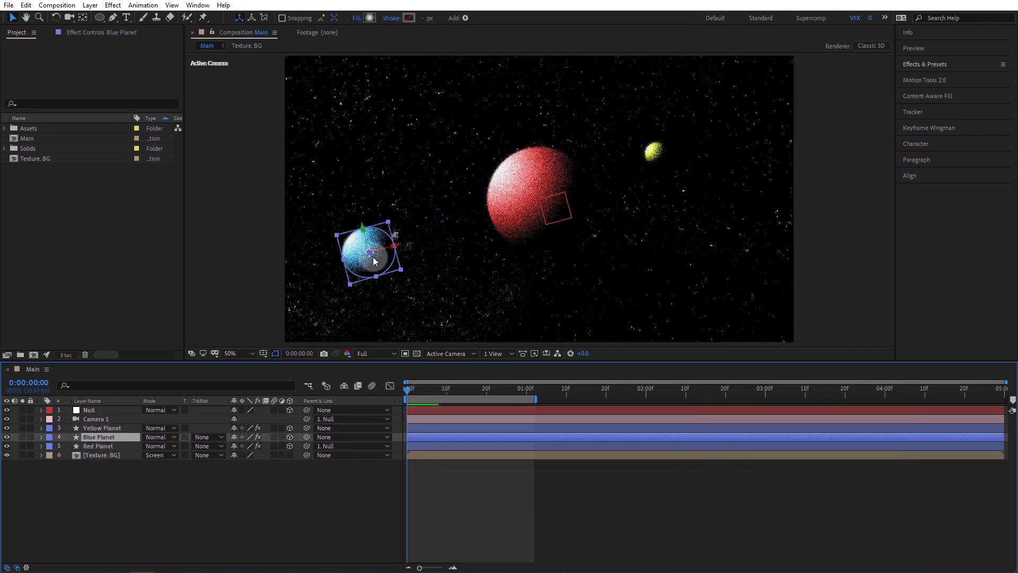
left_click_drag(374, 259, 380, 271)
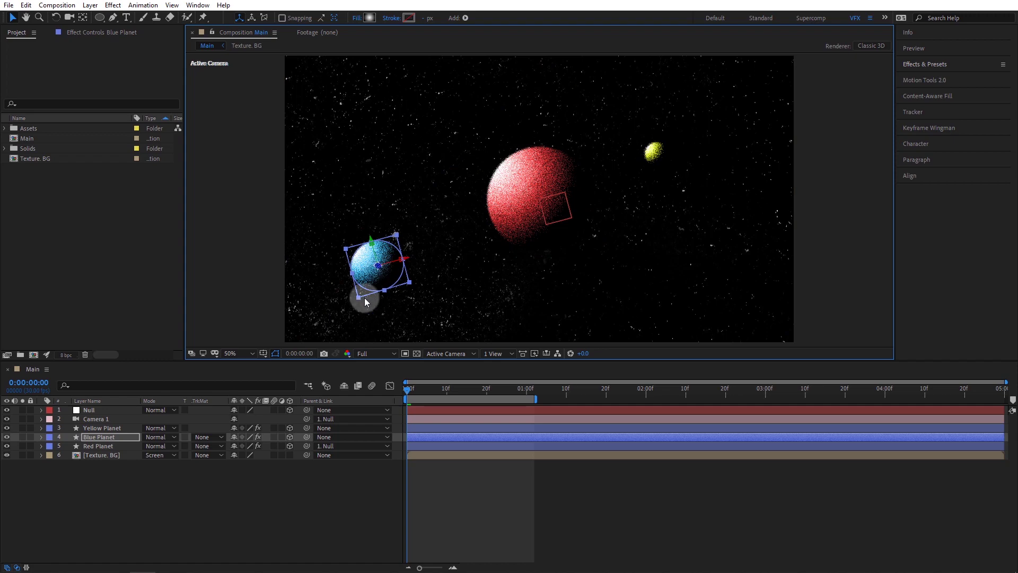
key("space")
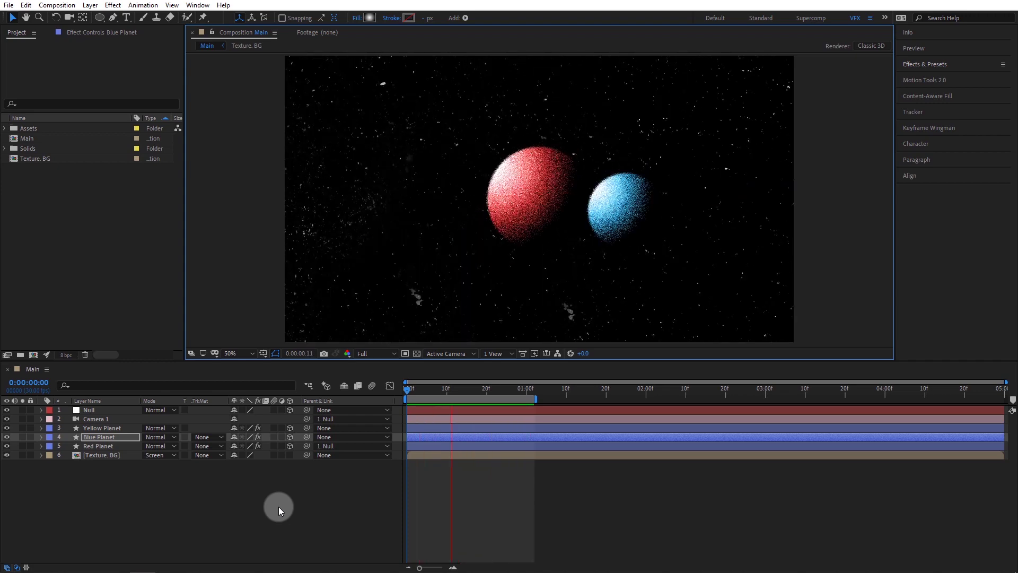
left_click(448, 295)
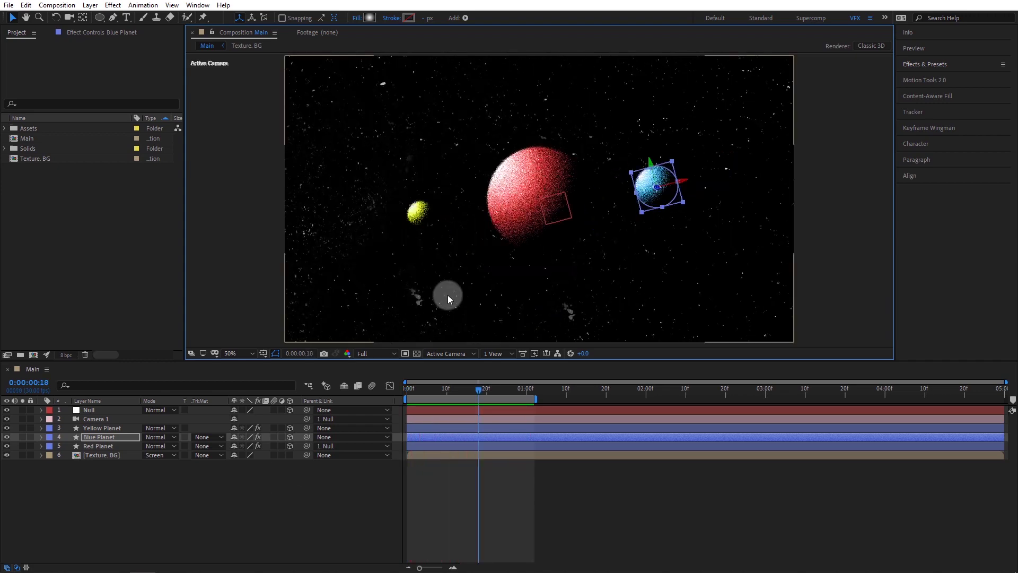
Lower the Texture. BG layer's opacity to 60%.
left_click(107, 455)
key("t")
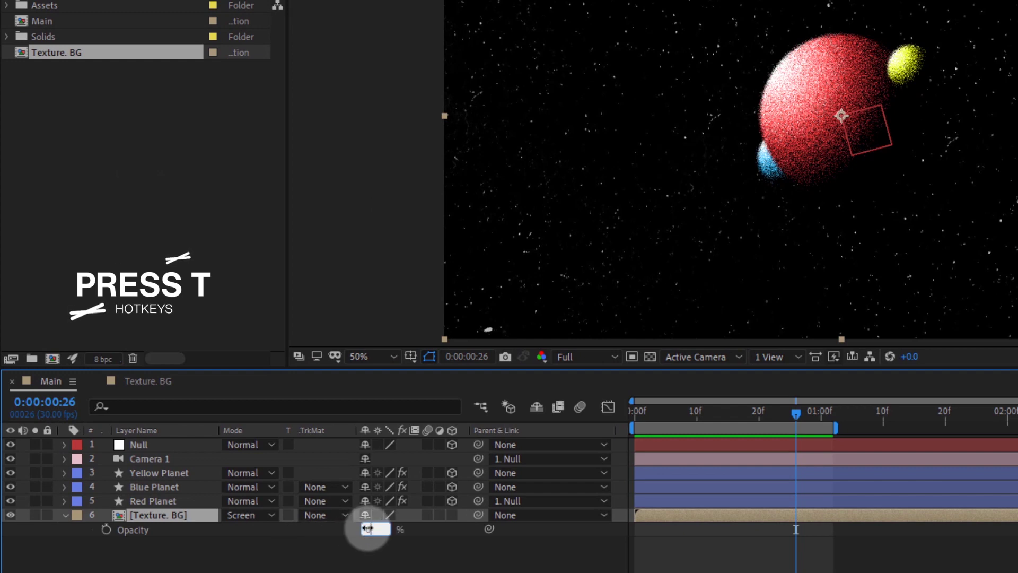
type("60")
left_click(183, 522)
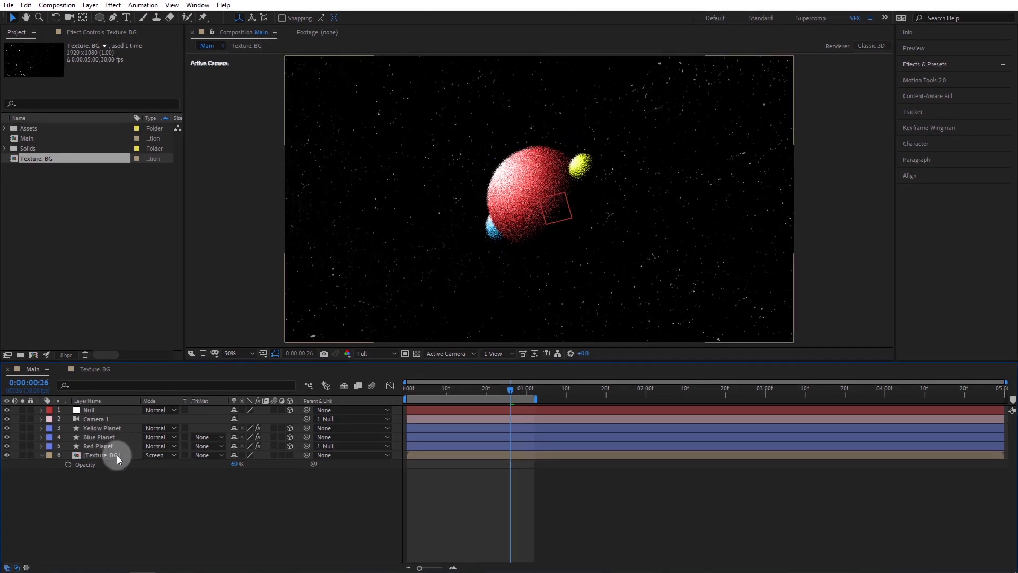
Search the effects for 'curve' and apply Curves to the Texture. BG layer.
left_click(931, 64)
left_click(917, 80)
type("Post")
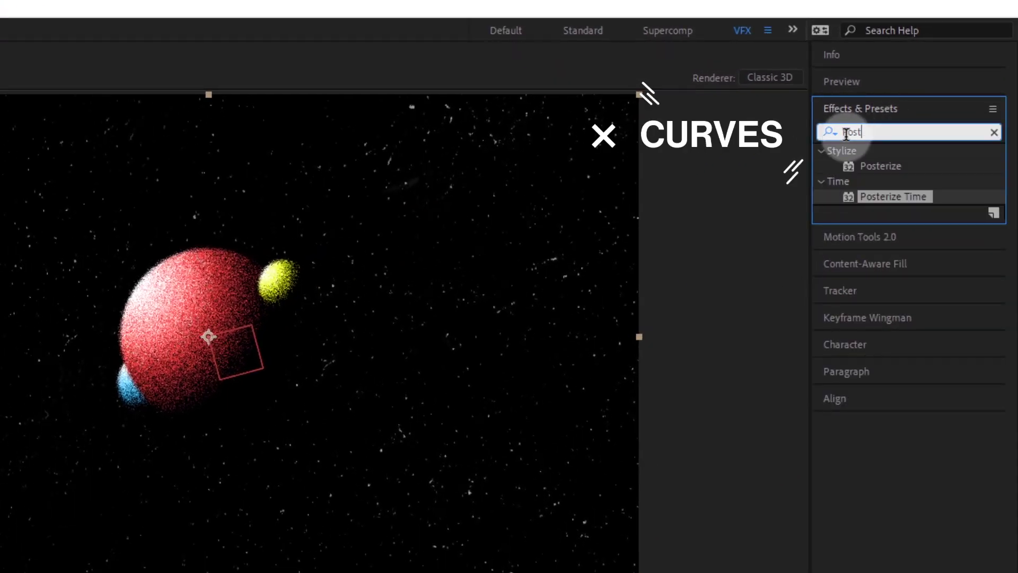
double_click(835, 133)
type("curve")
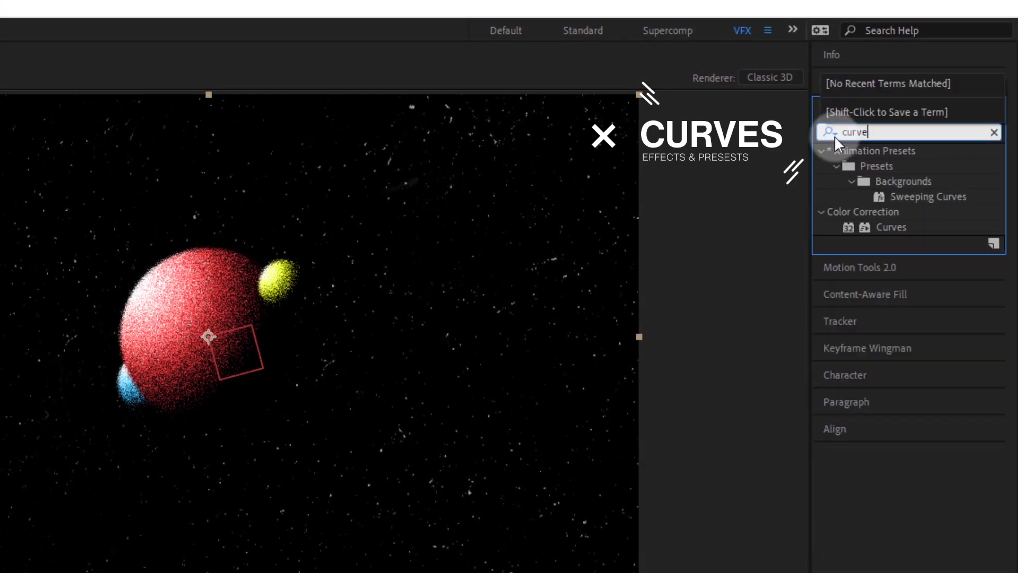
double_click(895, 228)
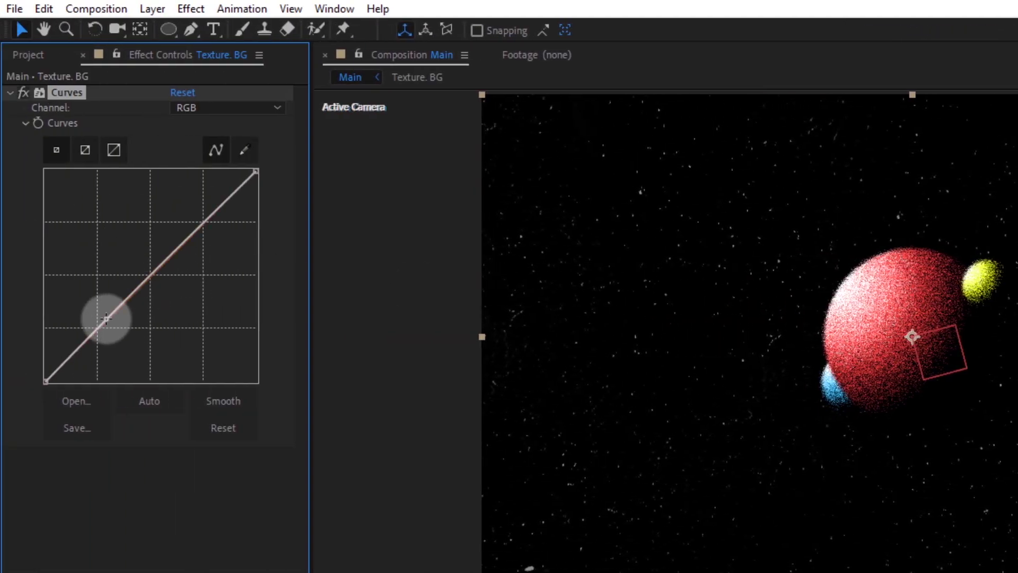
Bow the RGB curve upward to brighten the texture.
left_click_drag(106, 318, 93, 306)
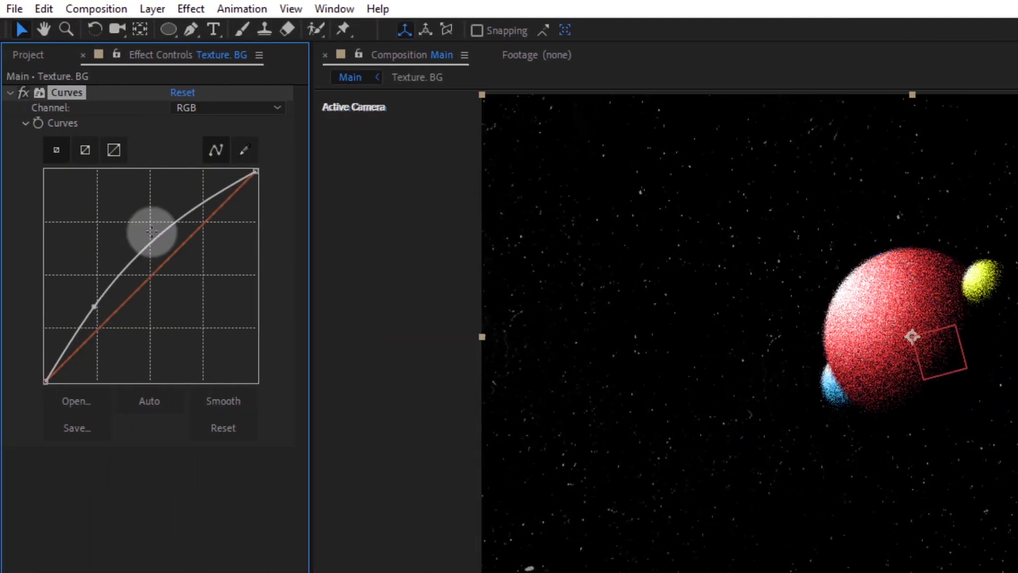
left_click(223, 108)
left_click(191, 130)
left_click(152, 272)
left_click(183, 205)
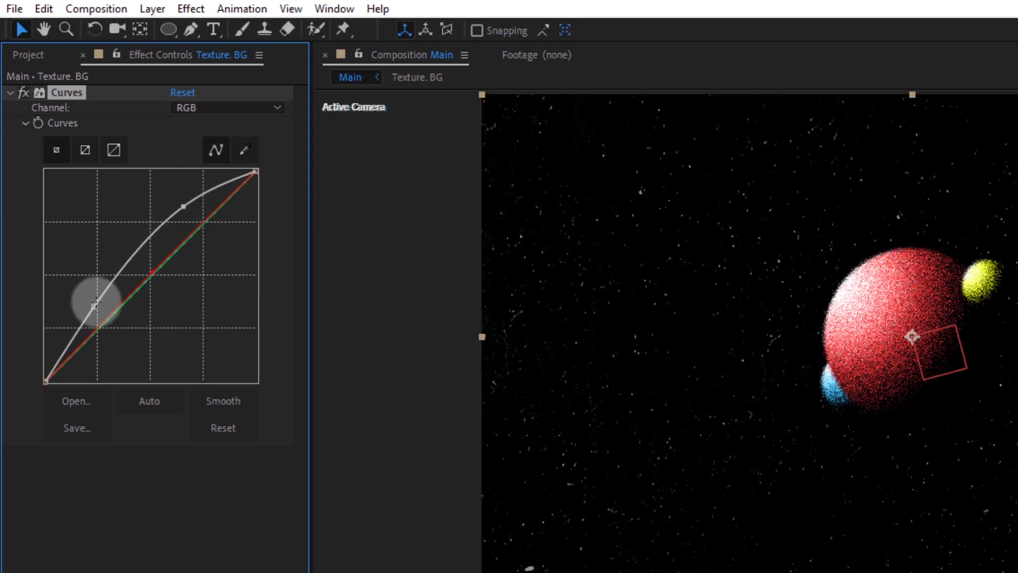
left_click_drag(91, 306, 93, 306)
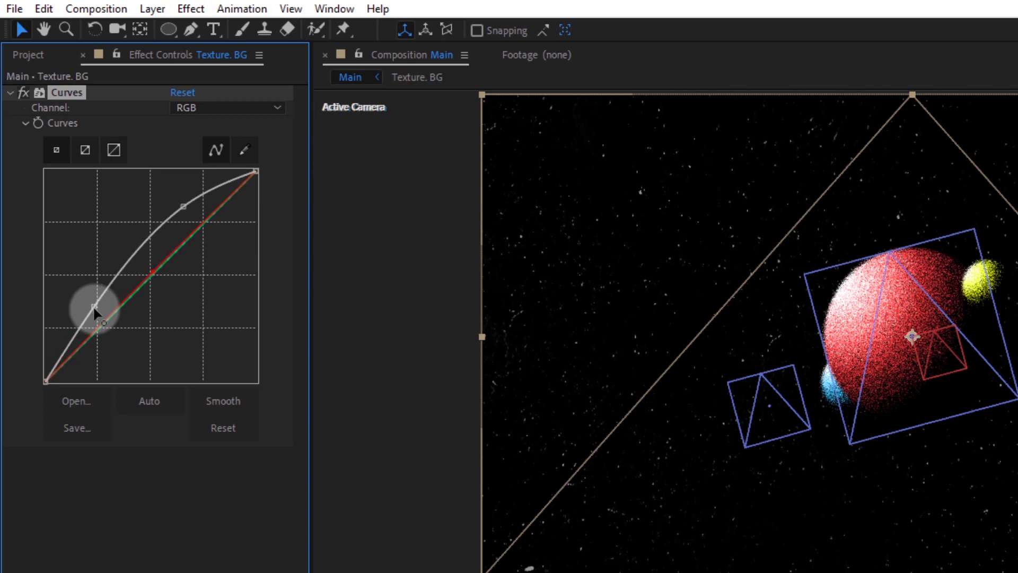
left_click(263, 518)
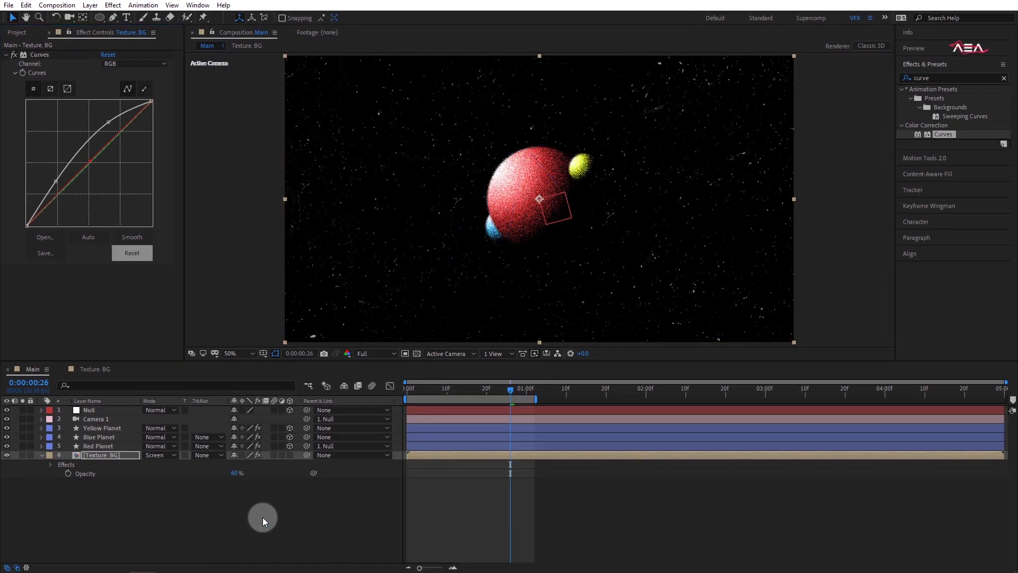
Play a preview of the planets orbiting over the brightened Texture. BG overlay.
left_click(42, 454)
key("space")
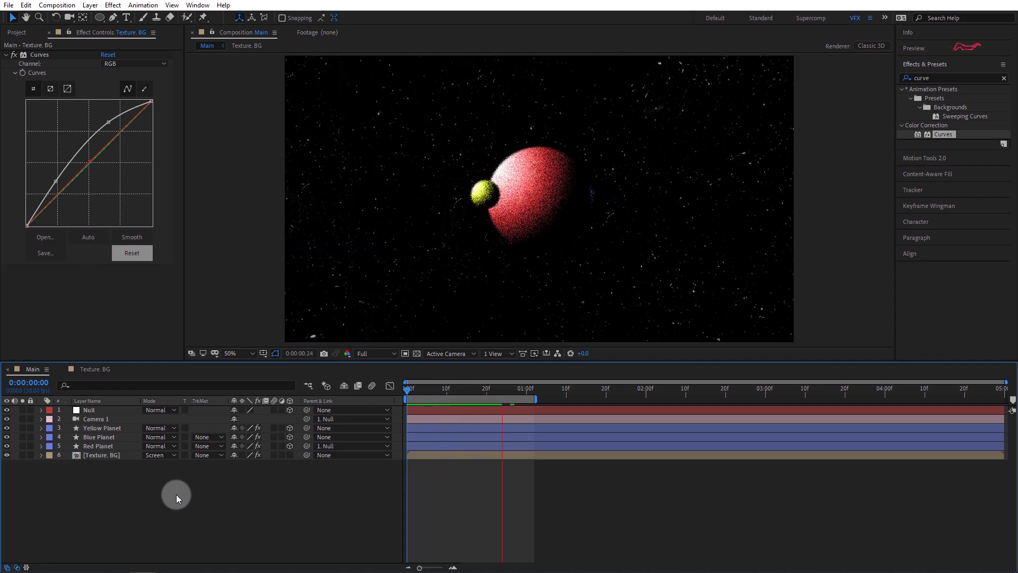